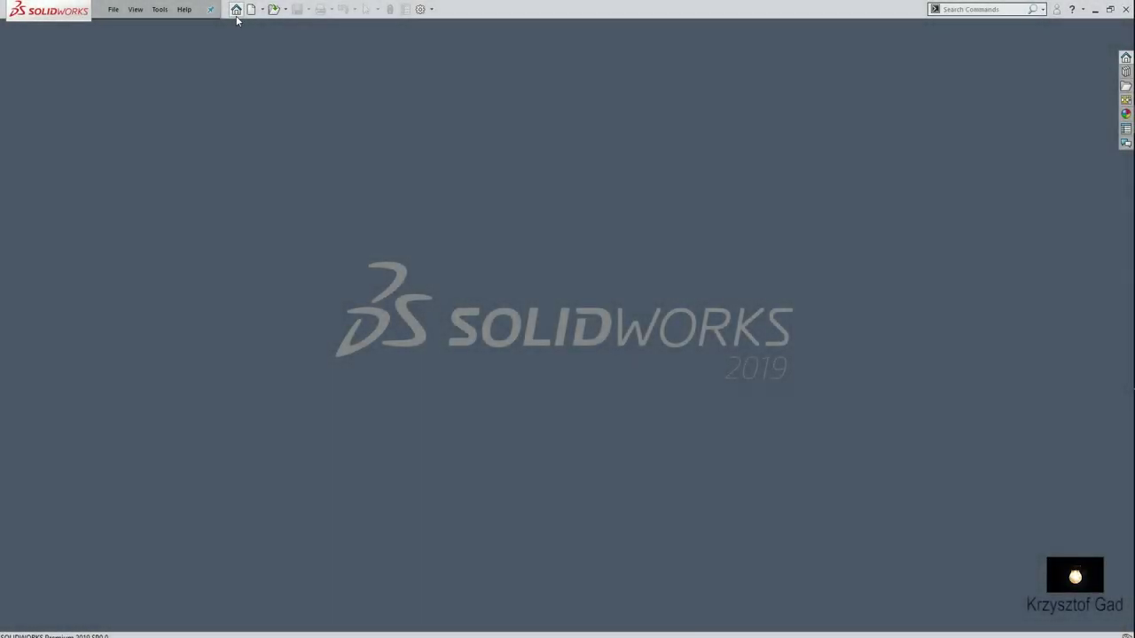
# Create a new part and open Sketch1 on the front plane (Płaszczyzna przednia)
pyautogui.click(237, 15)
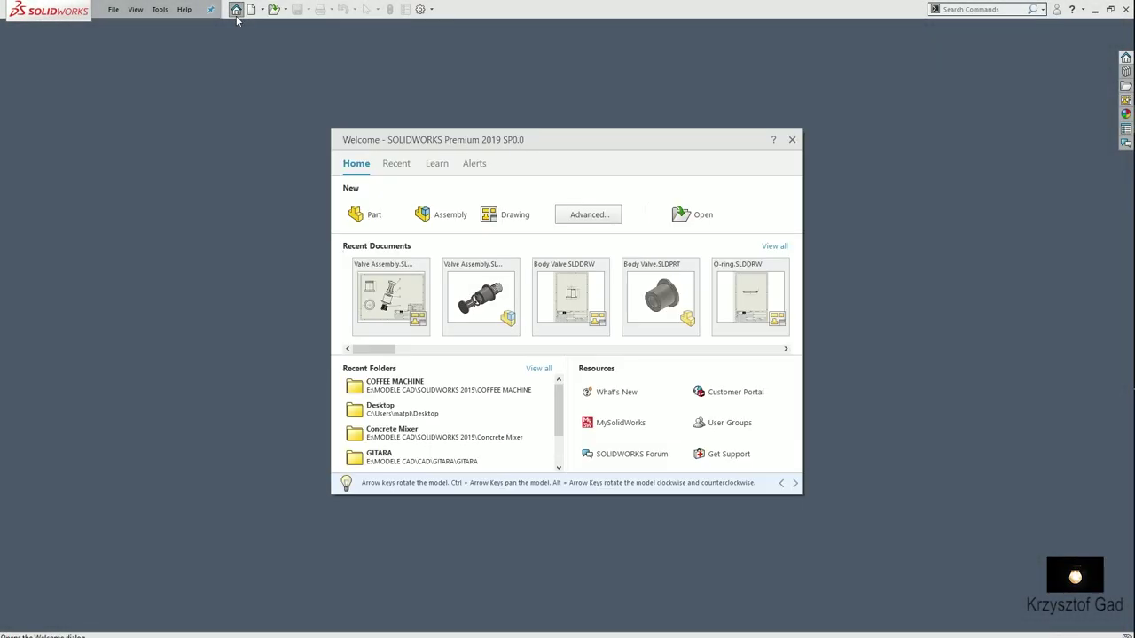
pyautogui.click(370, 217)
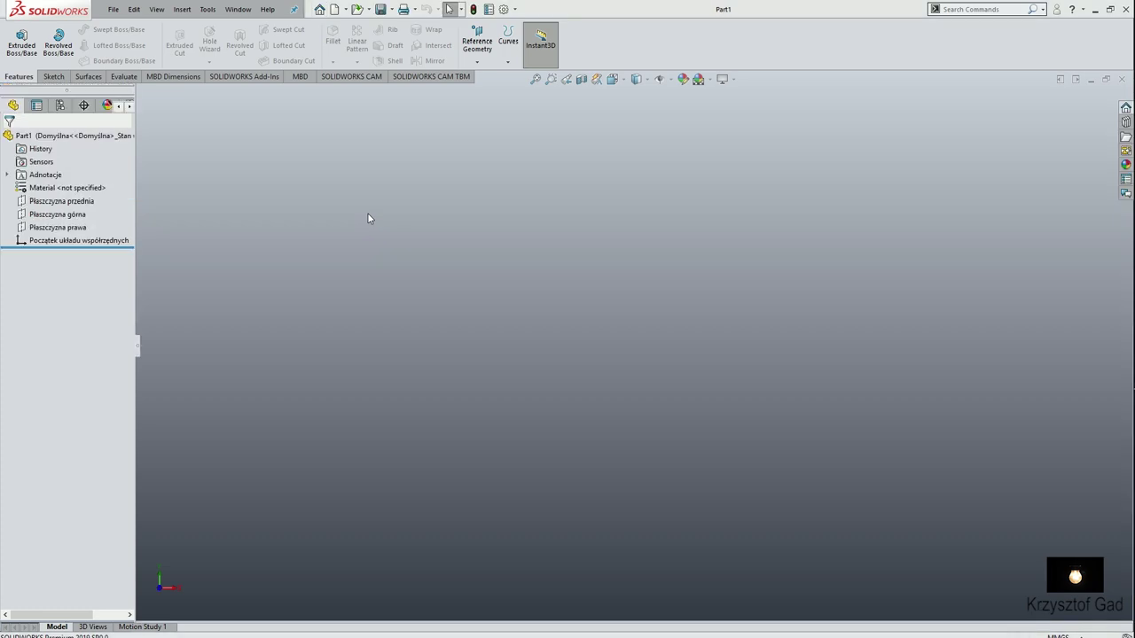
pyautogui.click(86, 204)
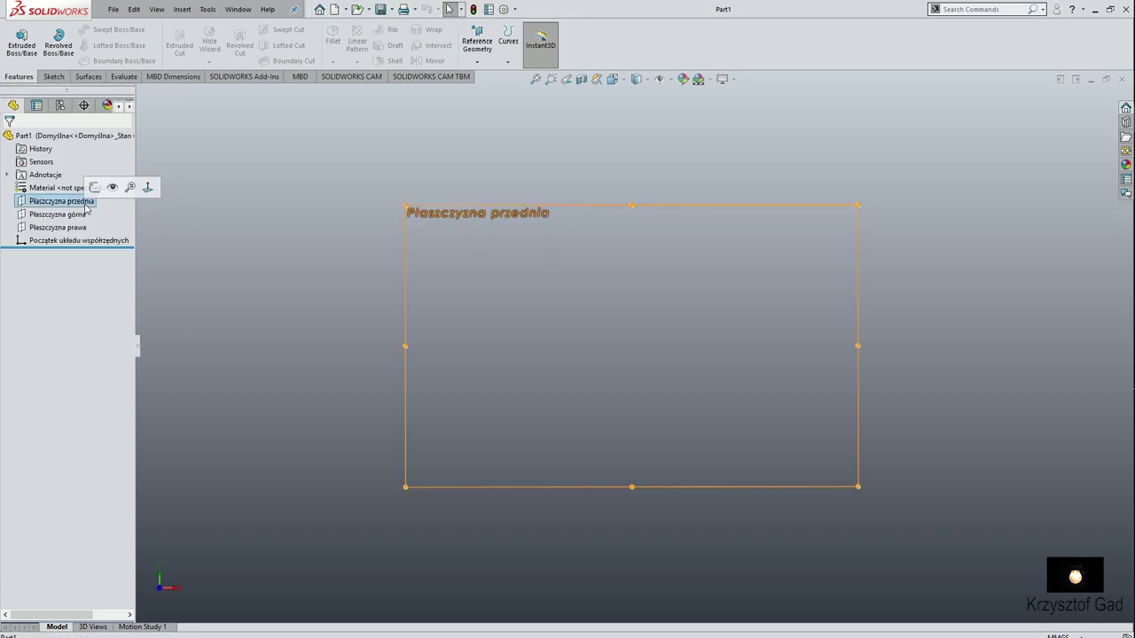
pyautogui.click(95, 188)
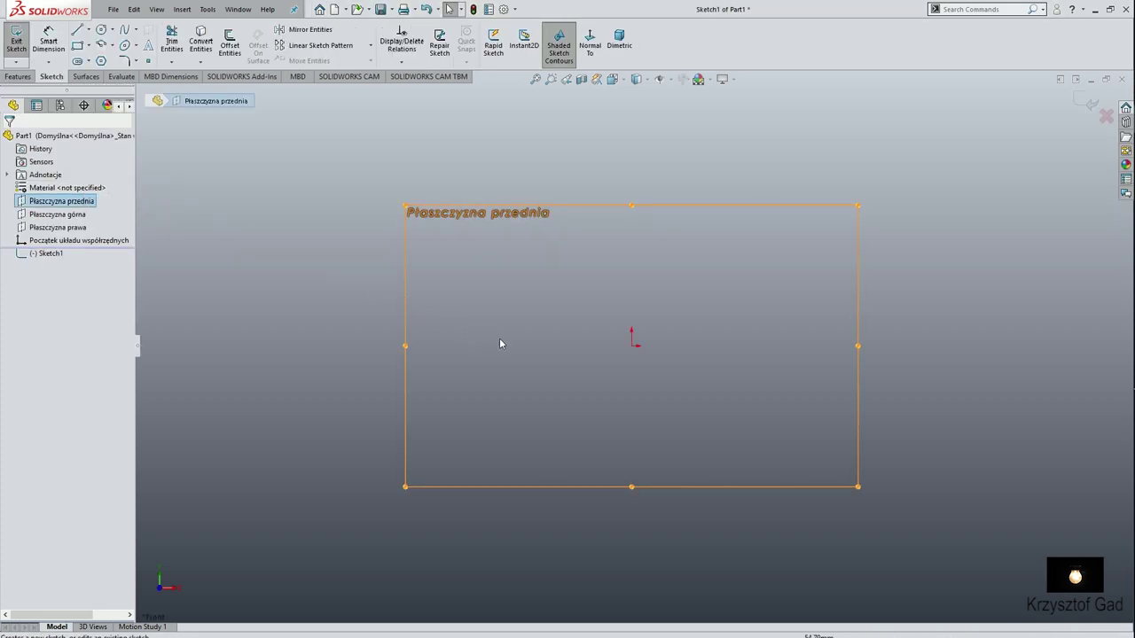
pyautogui.press('s')
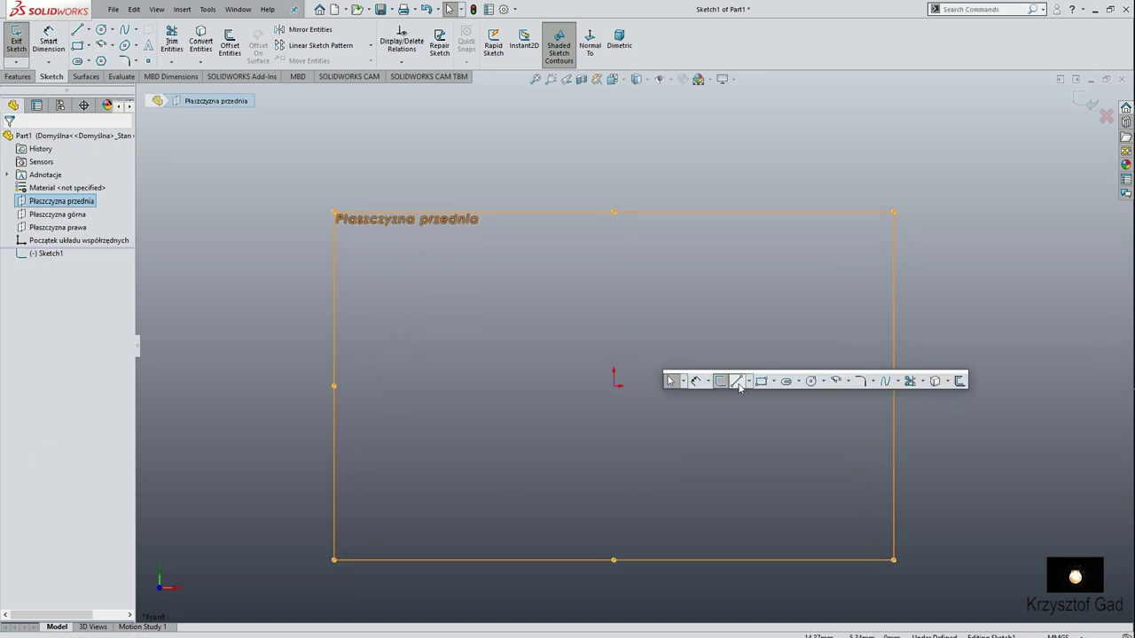
# Draw a connected chain: a short vertical line, a slanted line rising right, and a tall vertical line
pyautogui.click(737, 380)
pyautogui.click(682, 385)
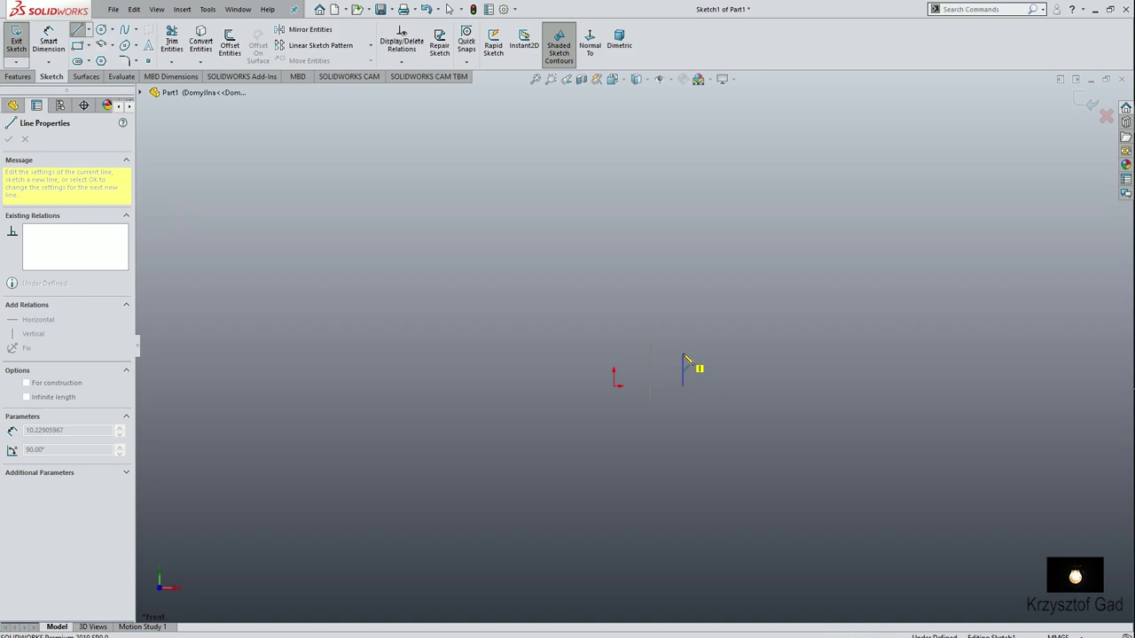
pyautogui.click(682, 354)
pyautogui.click(795, 313)
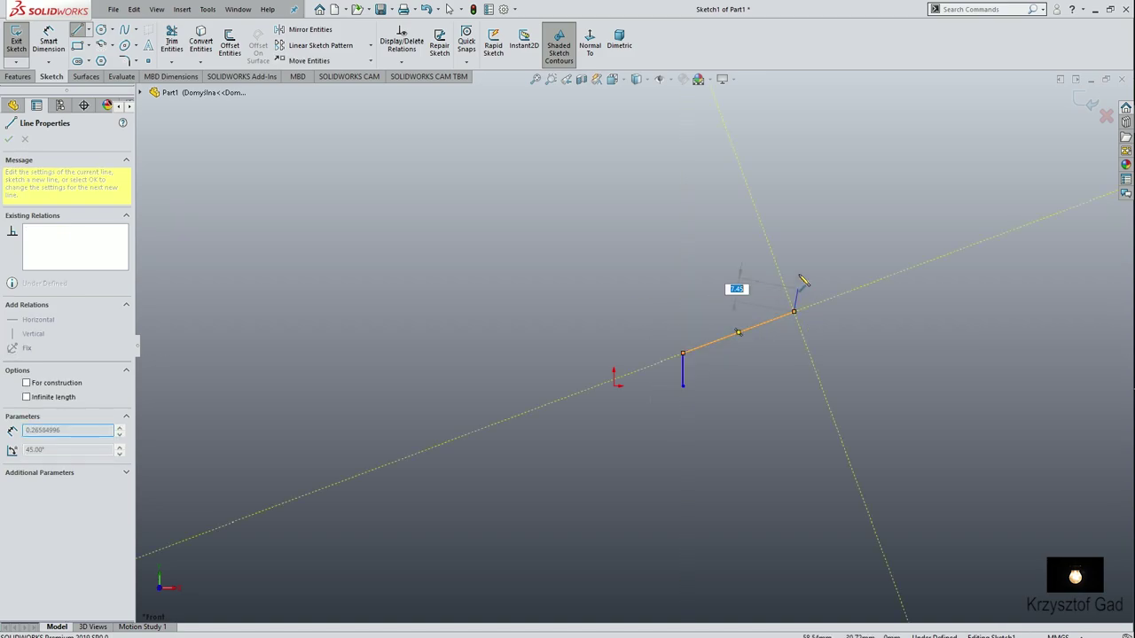
pyautogui.click(795, 182)
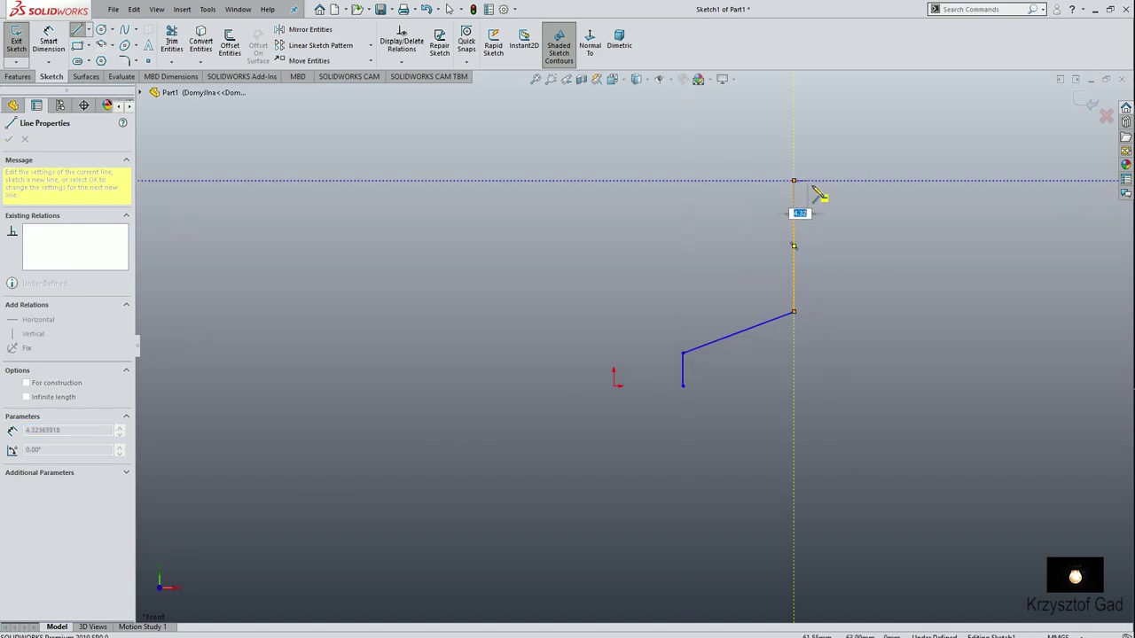
pyautogui.press('Escape')
# Dimension the short line 6.5 from the origin and the tall line 259.5 long
pyautogui.press('s')
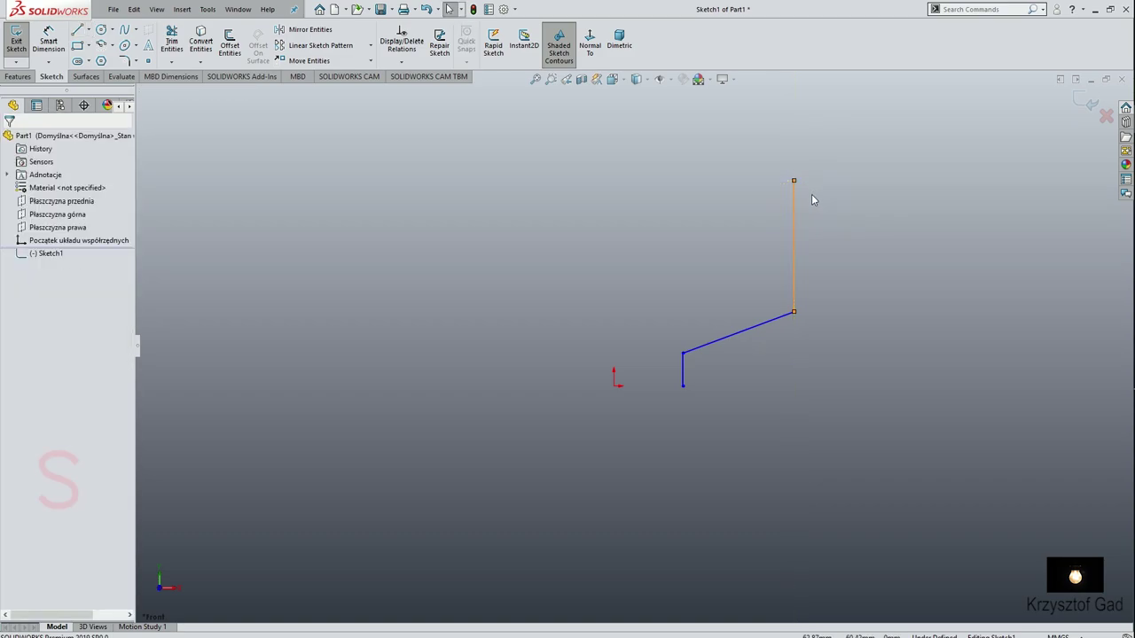
pyautogui.click(846, 207)
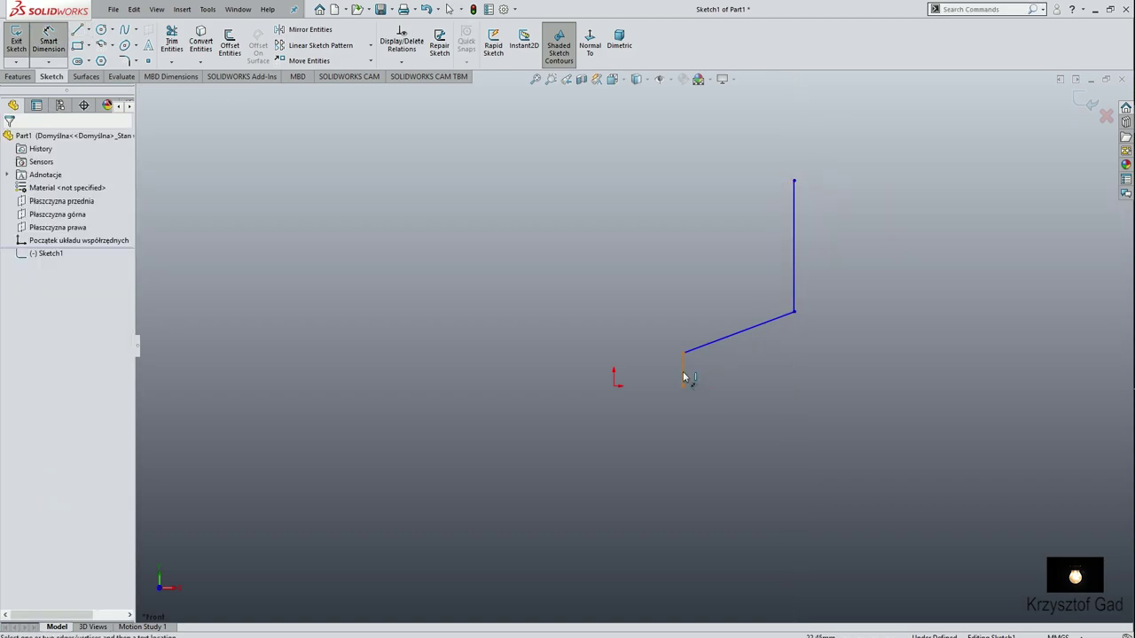
pyautogui.click(684, 378)
pyautogui.click(614, 390)
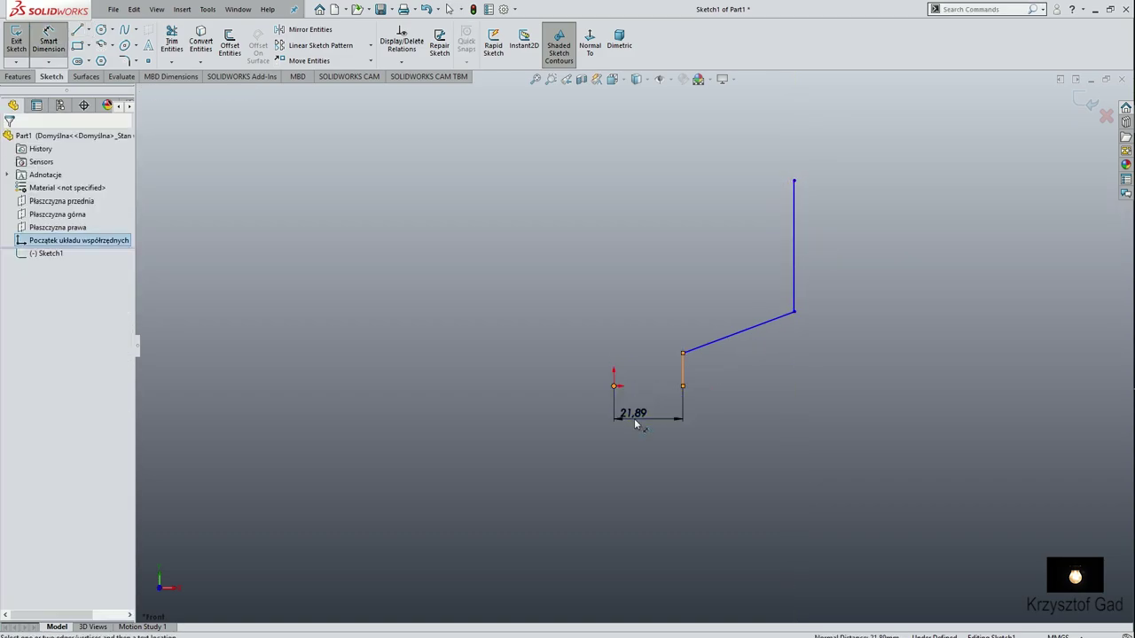
pyautogui.click(636, 420)
pyautogui.write('6,5')
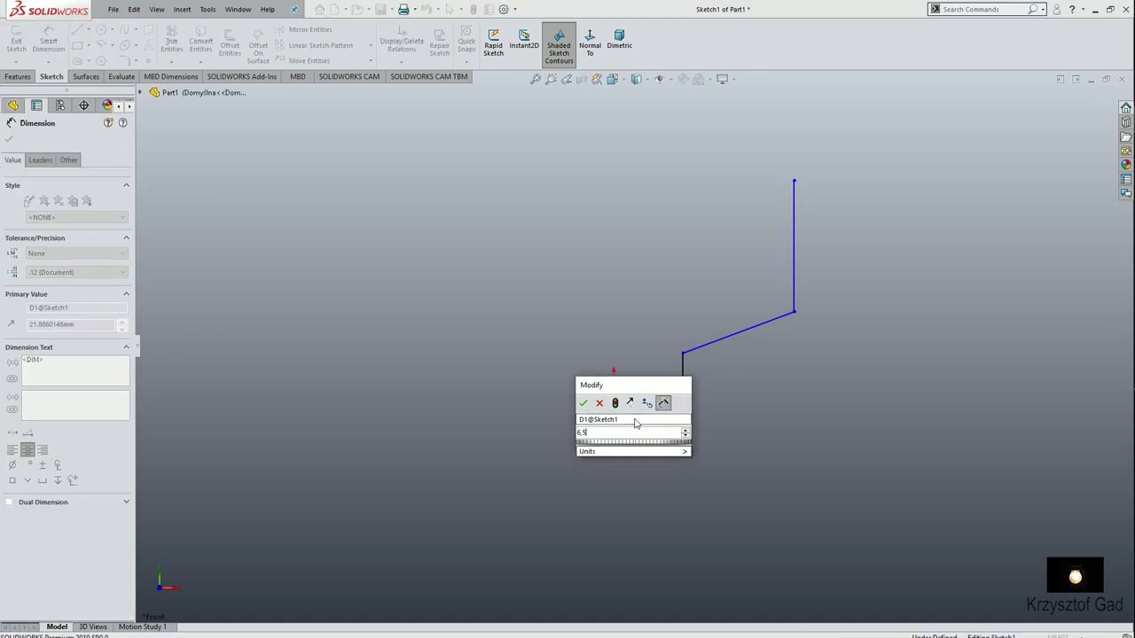
pyautogui.press('Return')
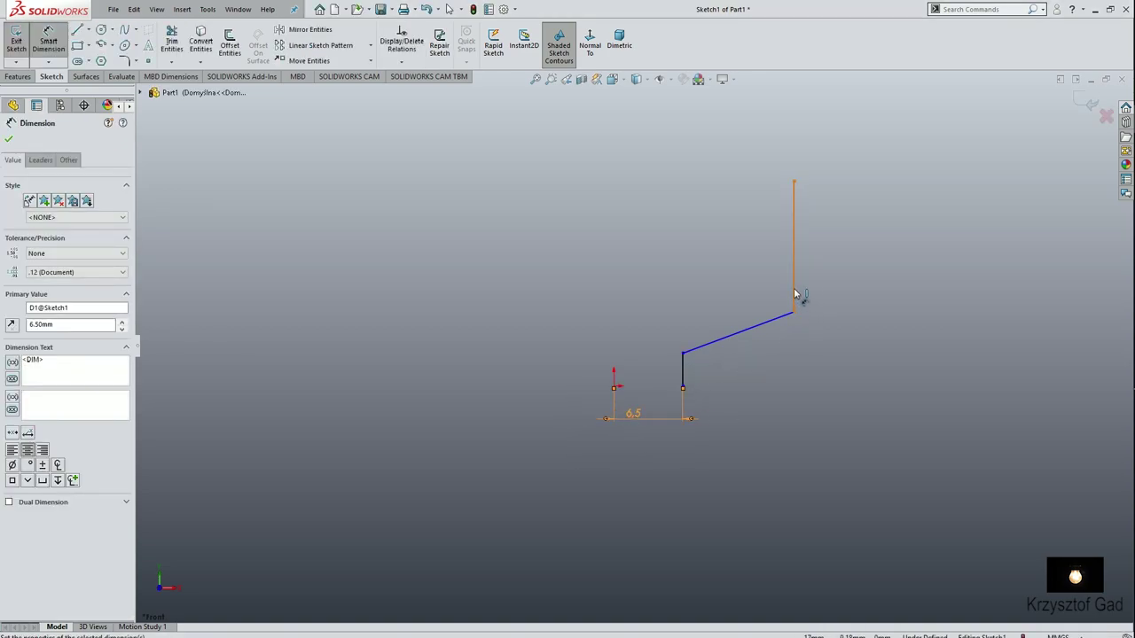
pyautogui.click(795, 262)
pyautogui.click(837, 257)
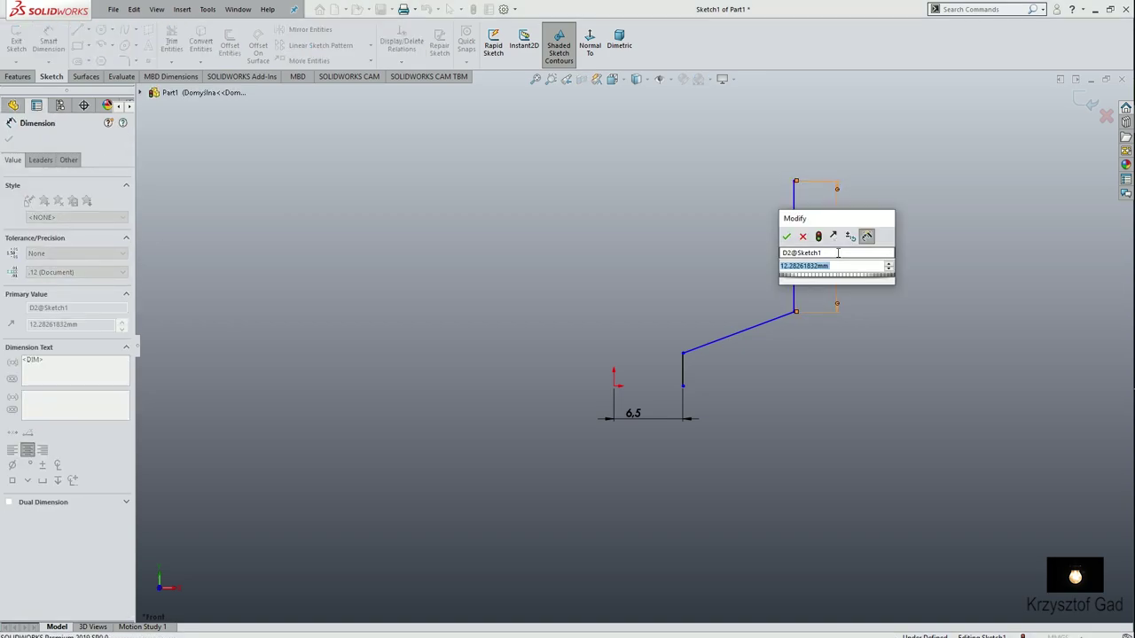
pyautogui.write('259')
pyautogui.write(',5')
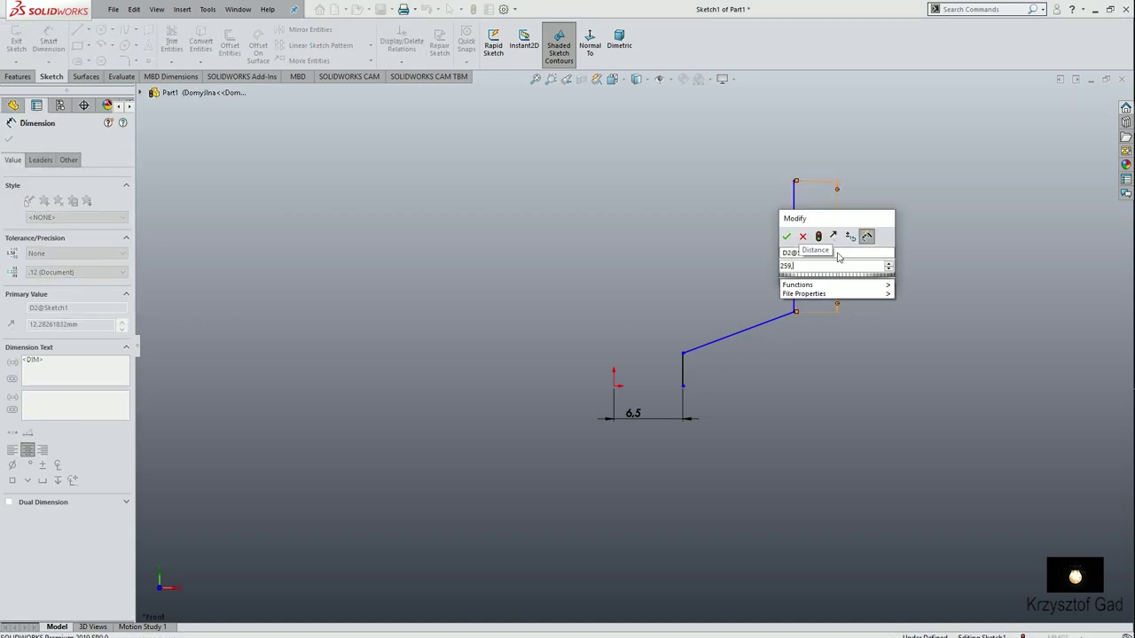
pyautogui.press('Return')
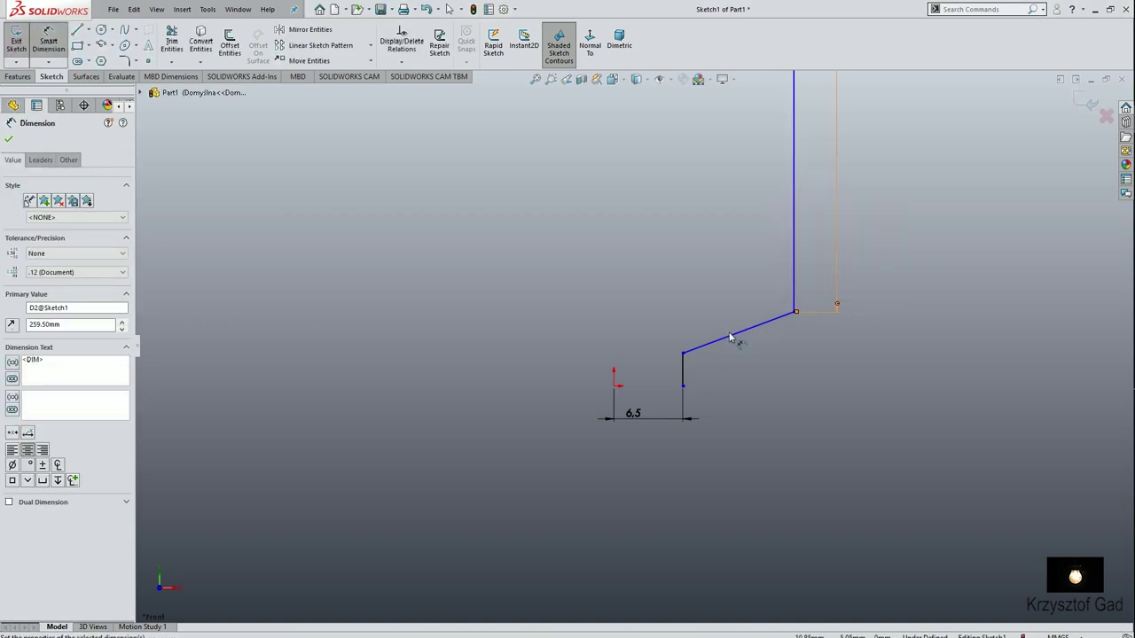
# Dimension the slanted line at 15° to the top plane
pyautogui.click(732, 343)
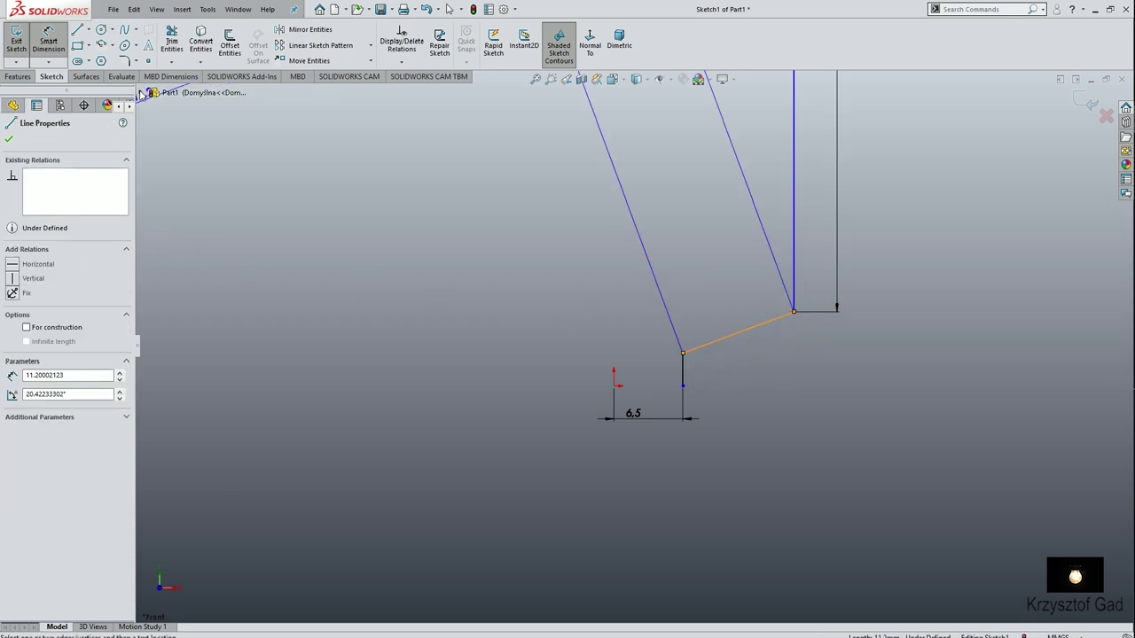
pyautogui.click(140, 92)
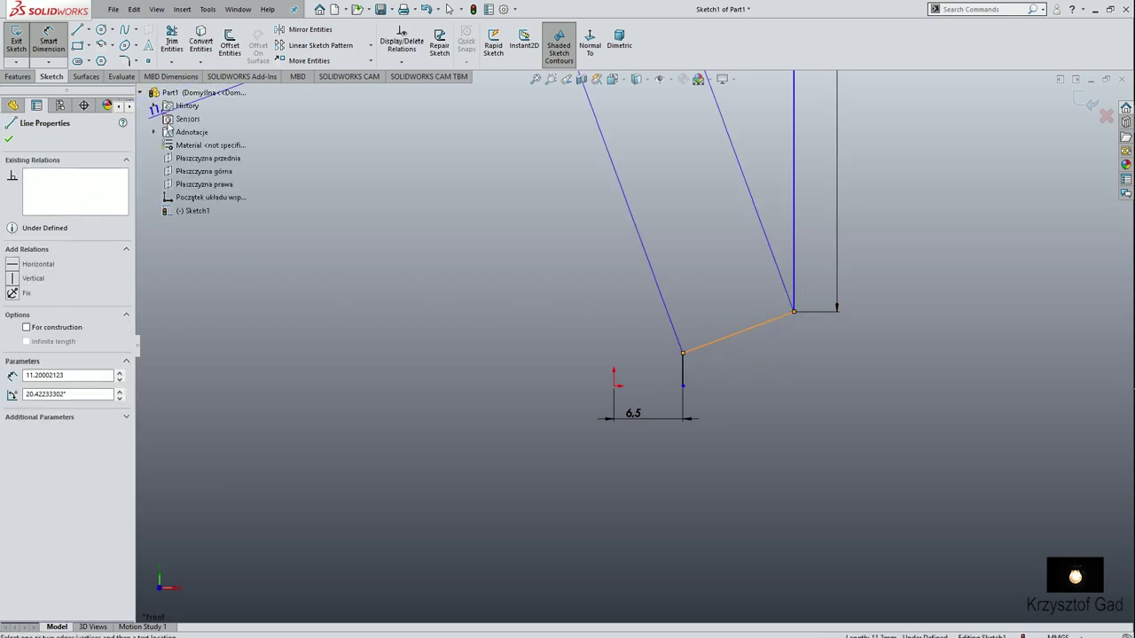
pyautogui.click(203, 172)
pyautogui.click(732, 369)
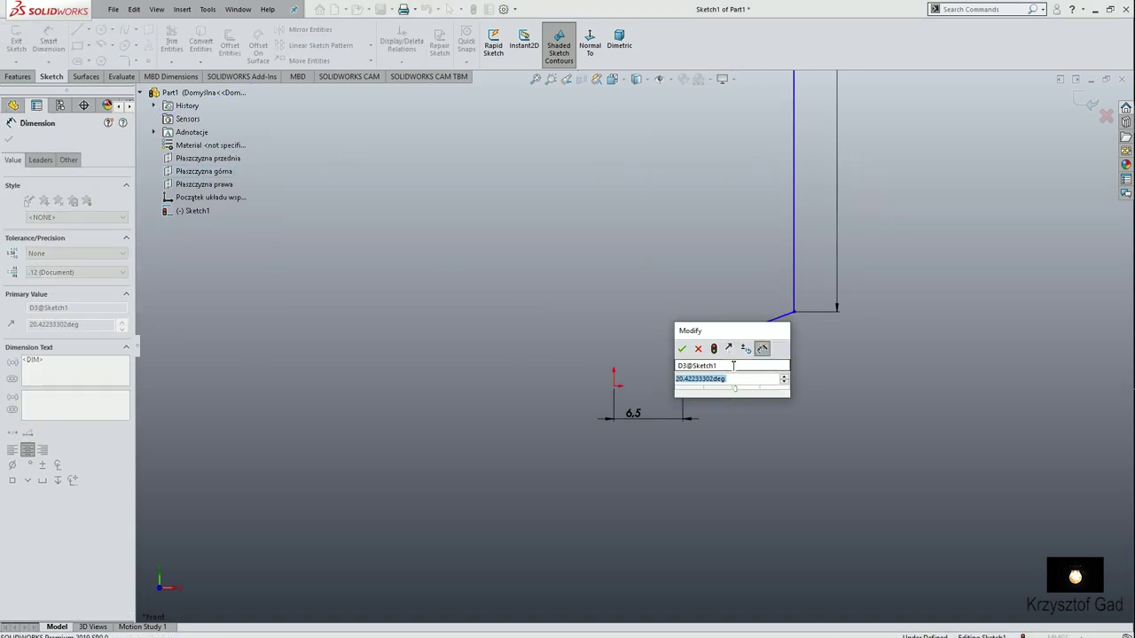
pyautogui.write('15')
pyautogui.press('Return')
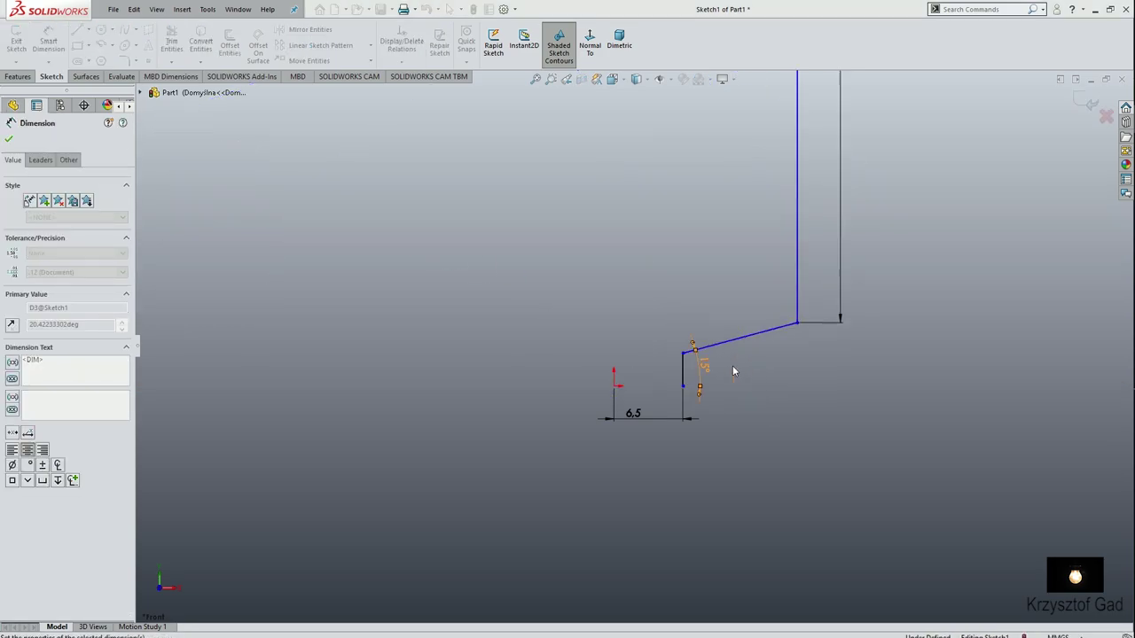
# Dimension the tall vertical line 50 from the origin and zoom to fit
pyautogui.click(798, 272)
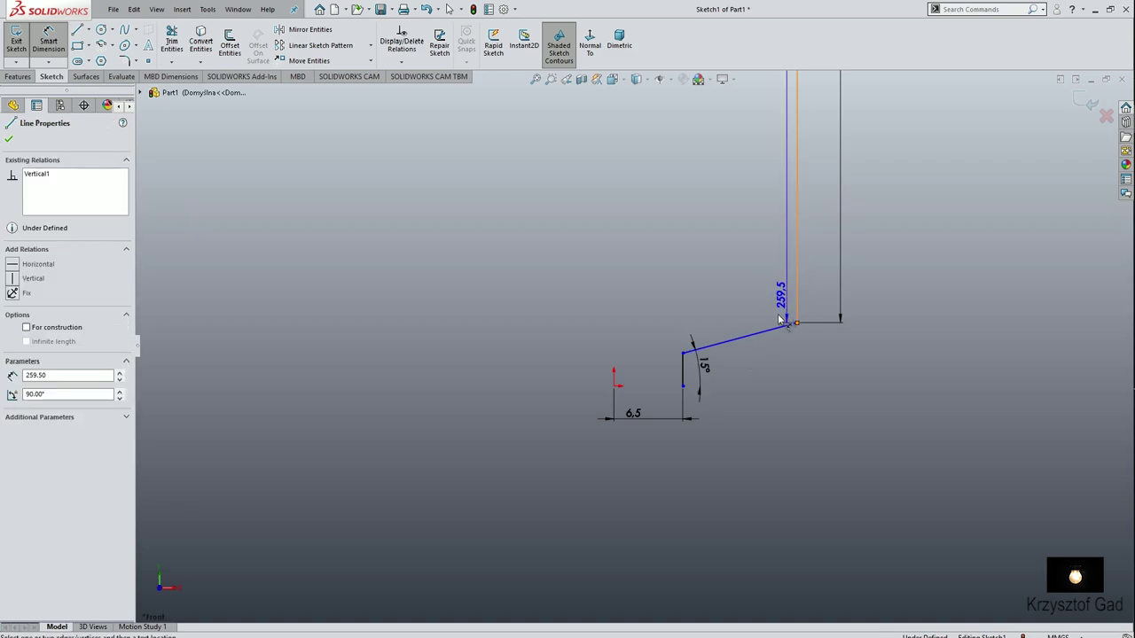
pyautogui.click(613, 385)
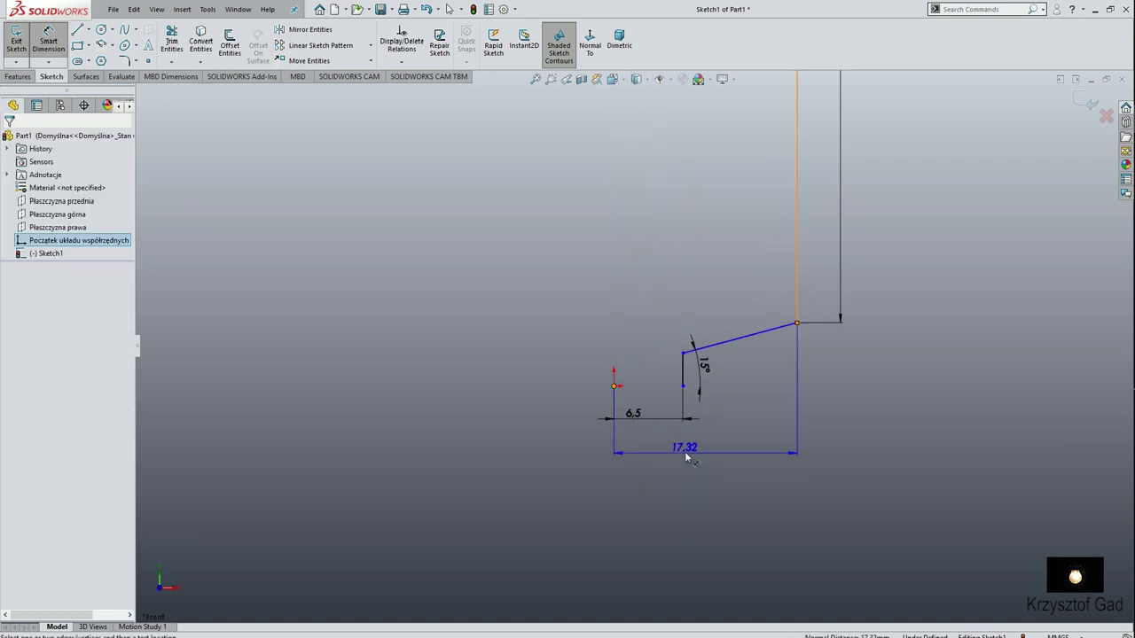
pyautogui.click(689, 452)
pyautogui.write('50')
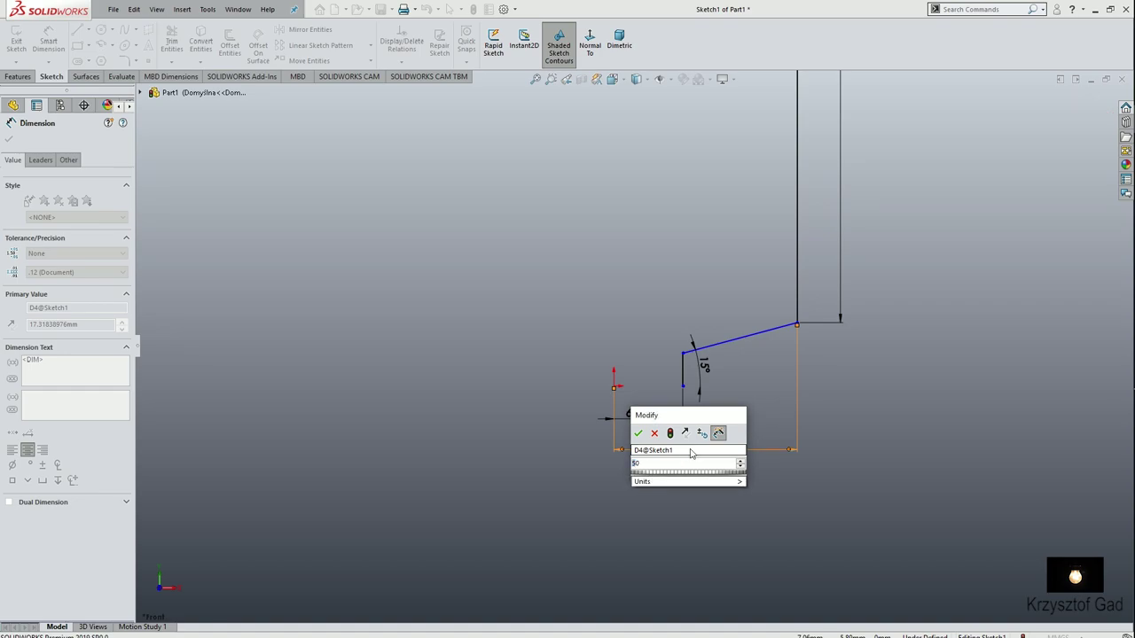
pyautogui.press('Return')
pyautogui.press('Escape')
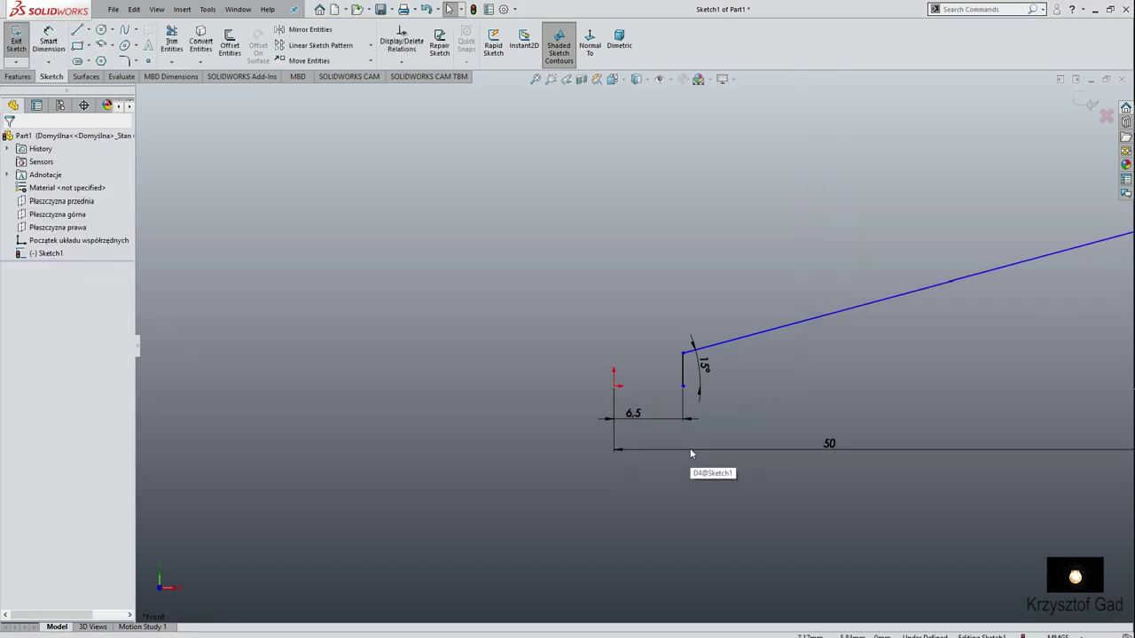
pyautogui.press('f')
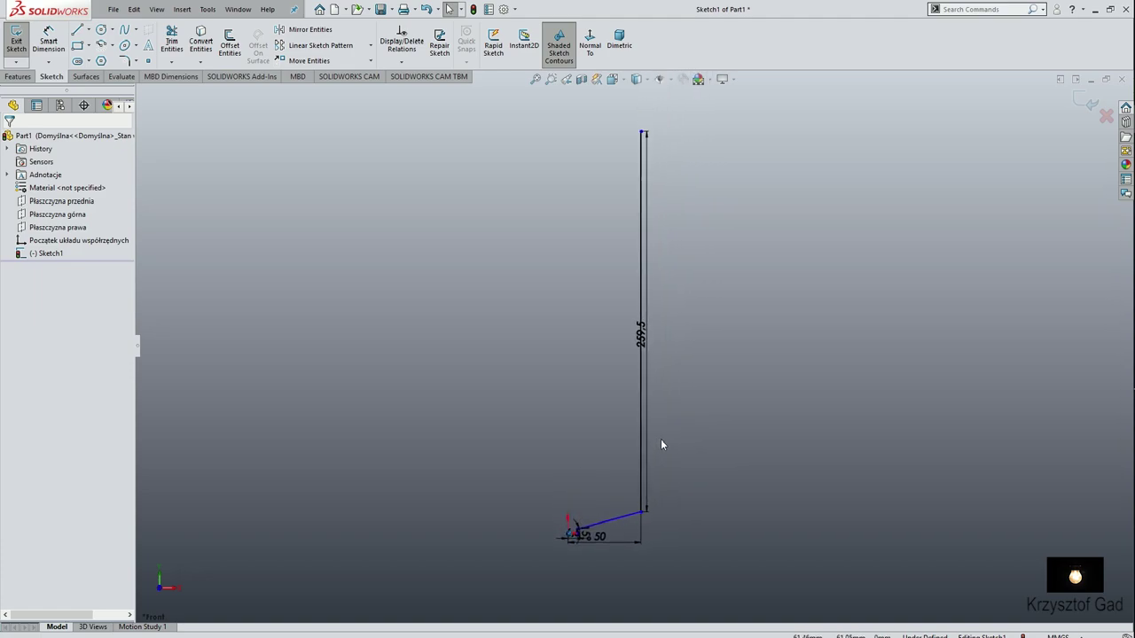
# Offset the line chain 1.00 mm, reversed to the outside, to form the thin wall
pyautogui.click(234, 45)
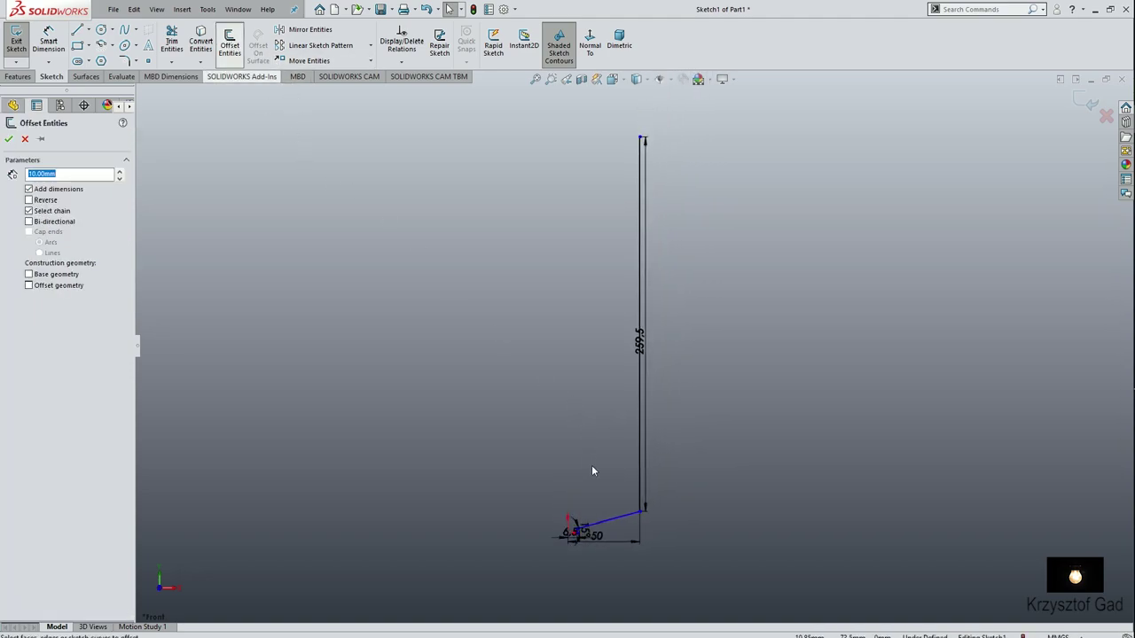
pyautogui.click(638, 486)
pyautogui.write('1')
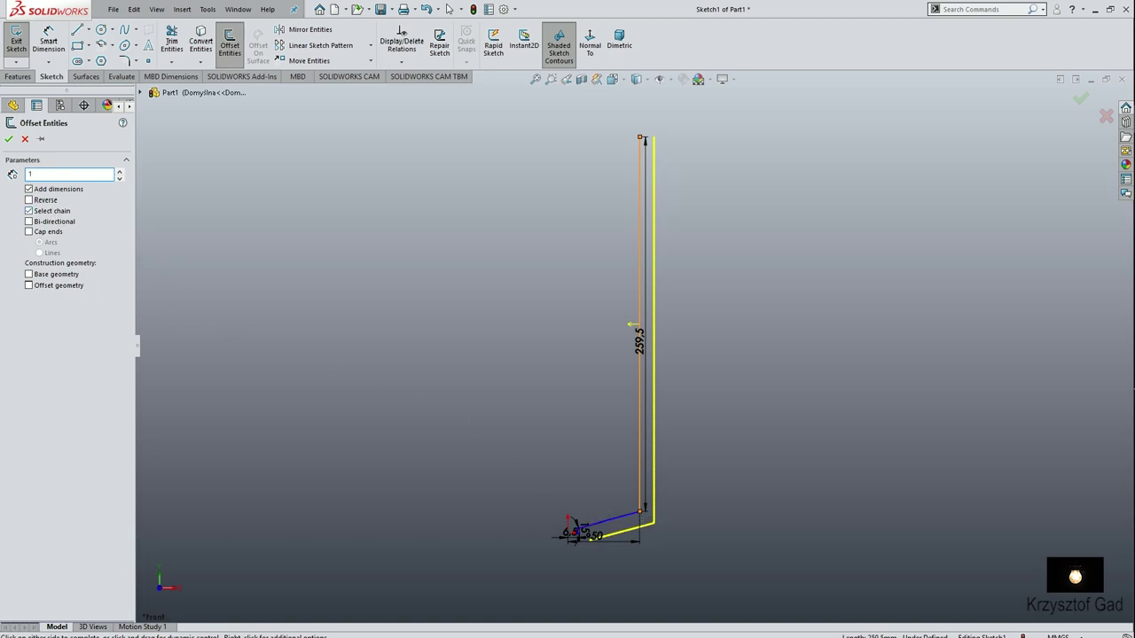
pyautogui.click(40, 204)
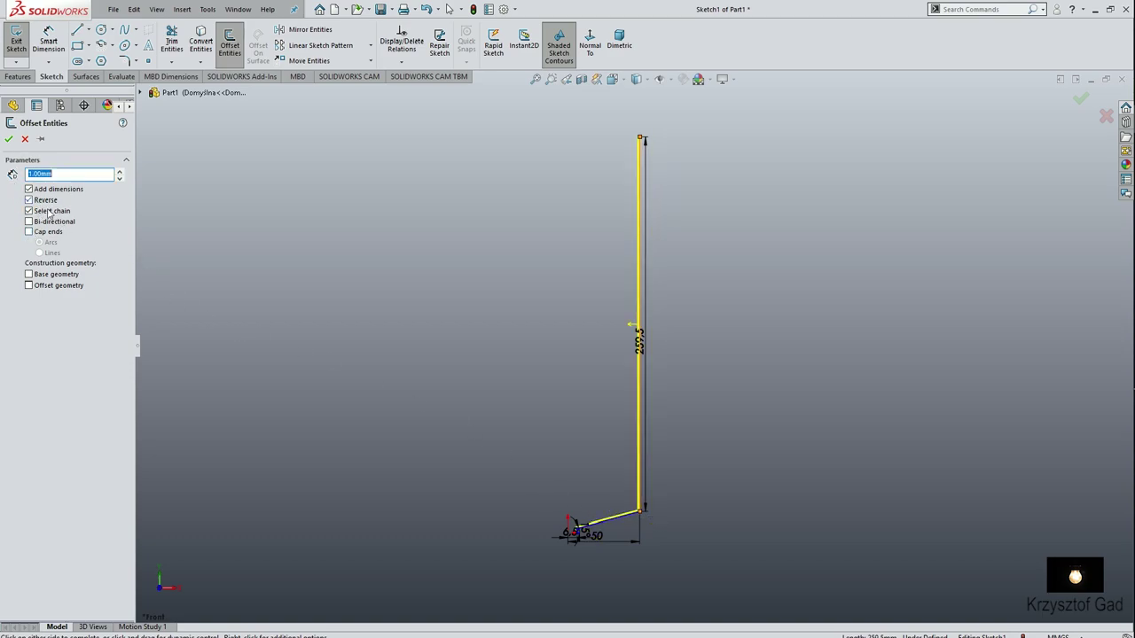
pyautogui.scroll(-10, 559, 474)
pyautogui.scroll(-3, 566, 479)
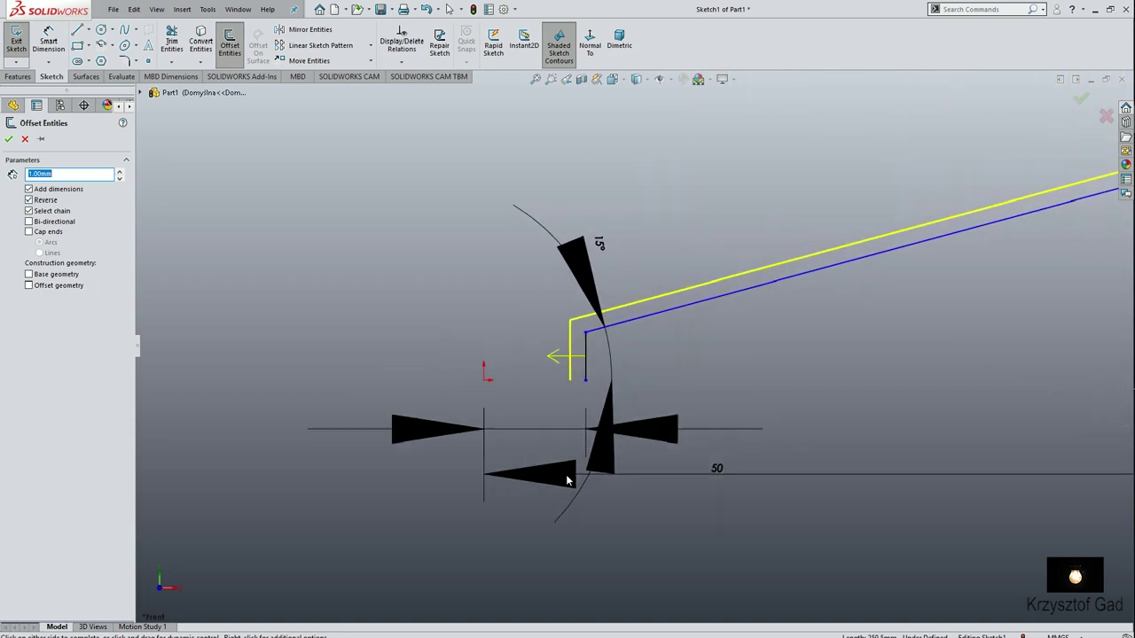
pyautogui.scroll(-4, 567, 479)
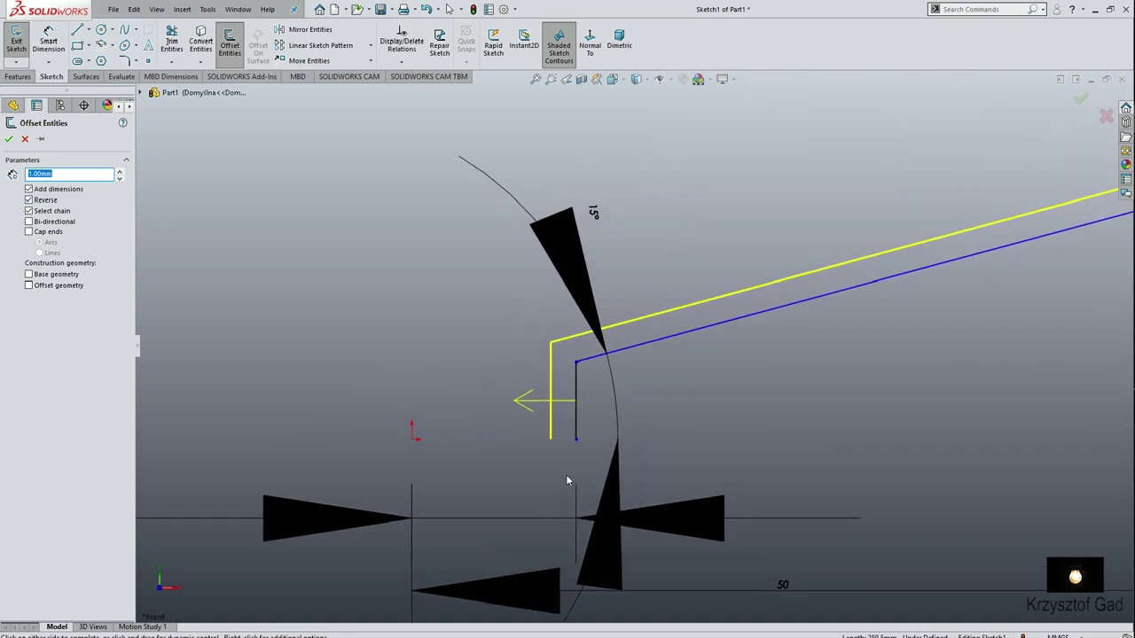
pyautogui.click(9, 140)
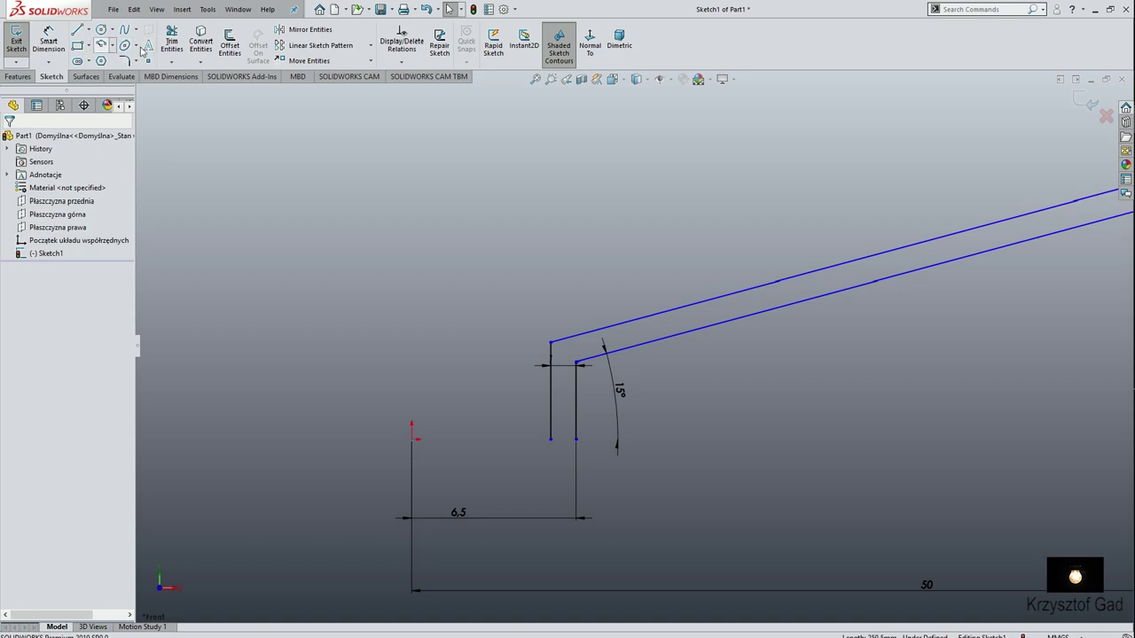
# Dimension the offset short vertical line to 10 mm long
pyautogui.click(38, 42)
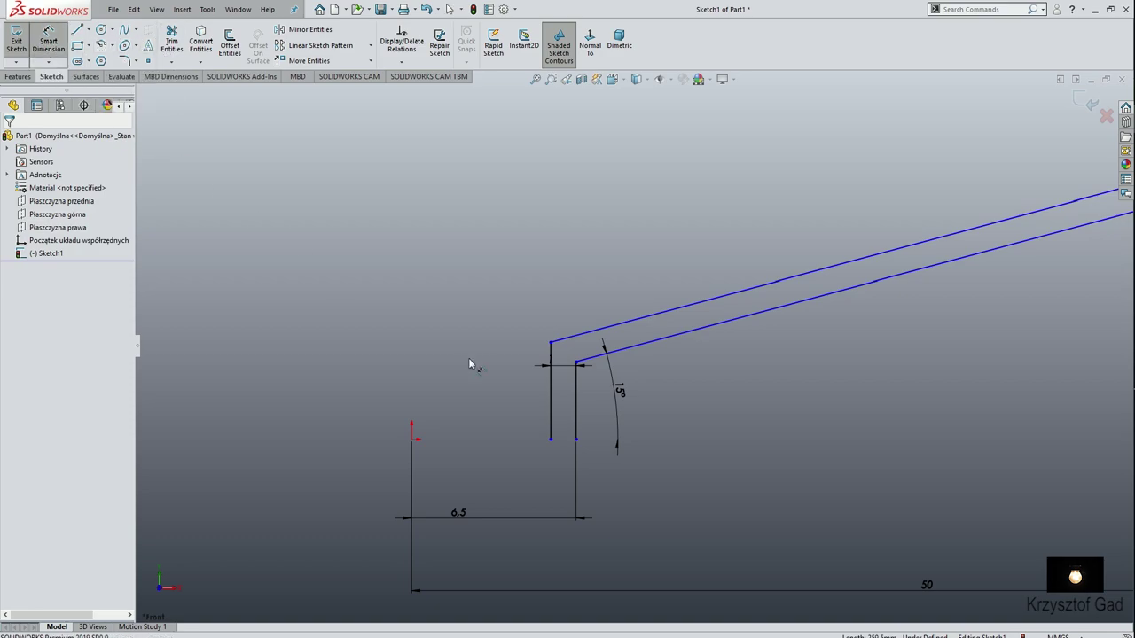
pyautogui.click(550, 414)
pyautogui.click(510, 407)
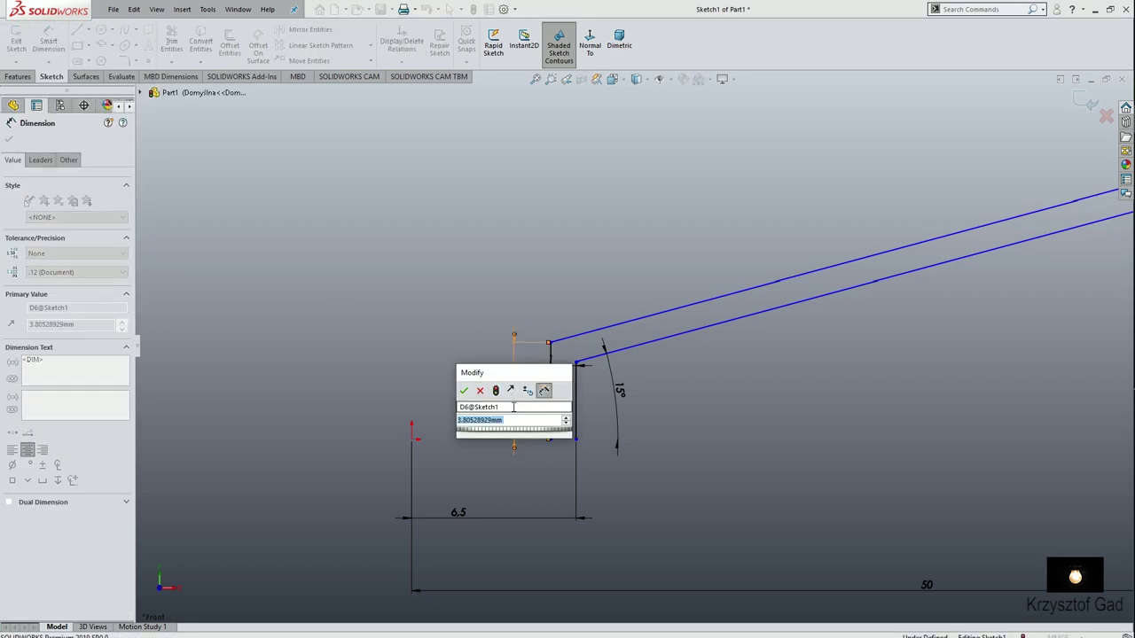
pyautogui.write('10')
pyautogui.press('Return')
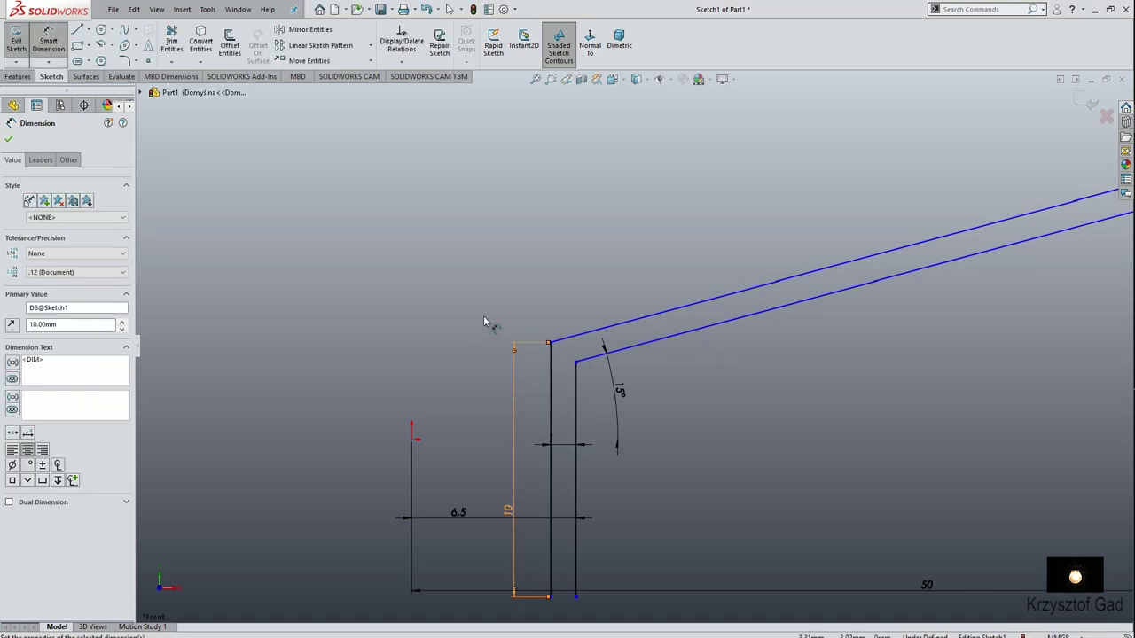
# Dimension its bottom end 0 mm vertically from the origin, fully defining the sketch
pyautogui.click(550, 597)
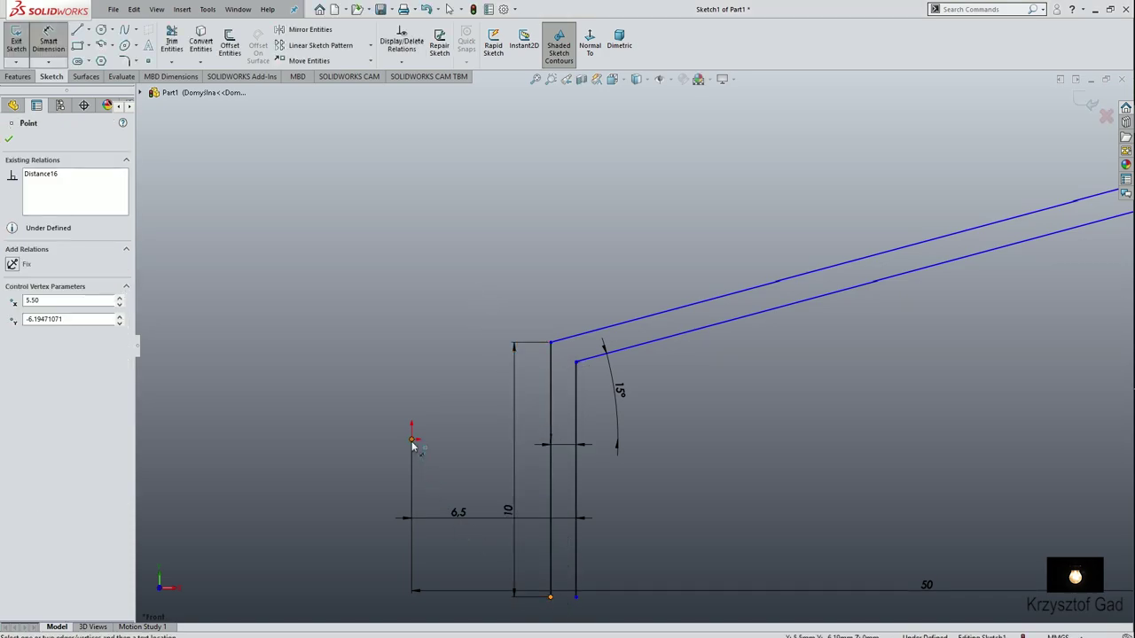
pyautogui.click(412, 441)
pyautogui.click(373, 488)
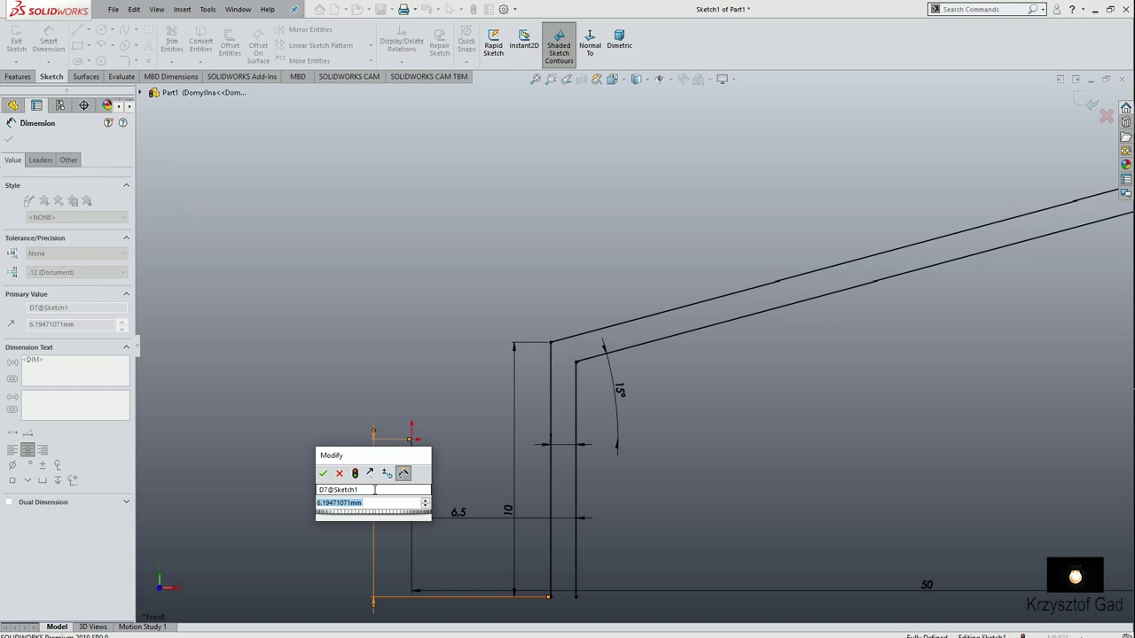
pyautogui.write('0')
pyautogui.press('Return')
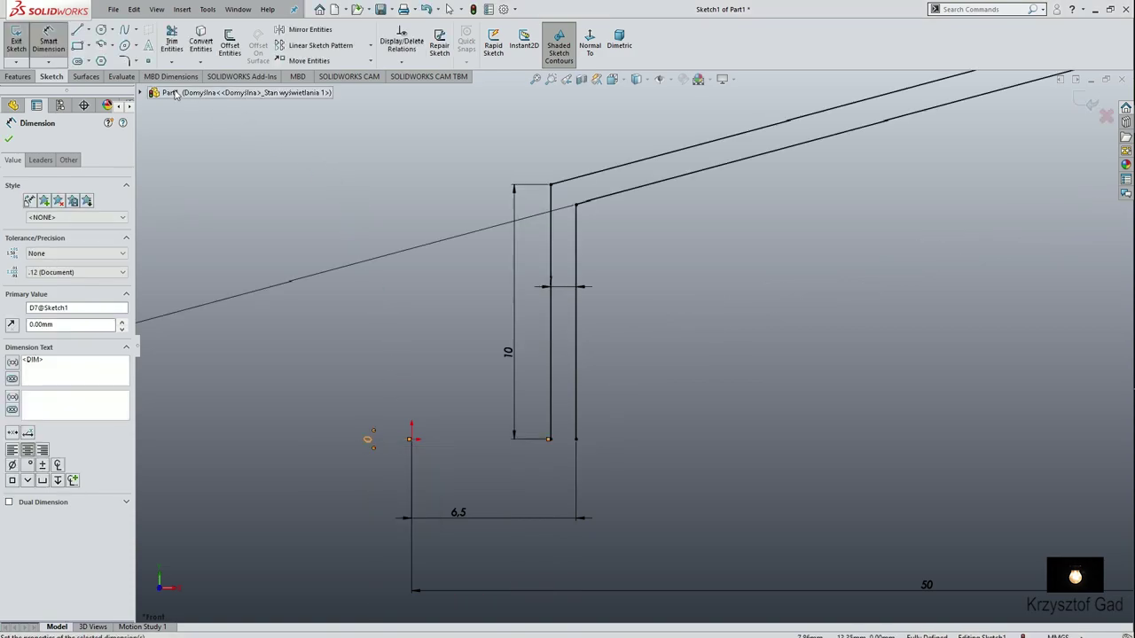
pyautogui.click(78, 36)
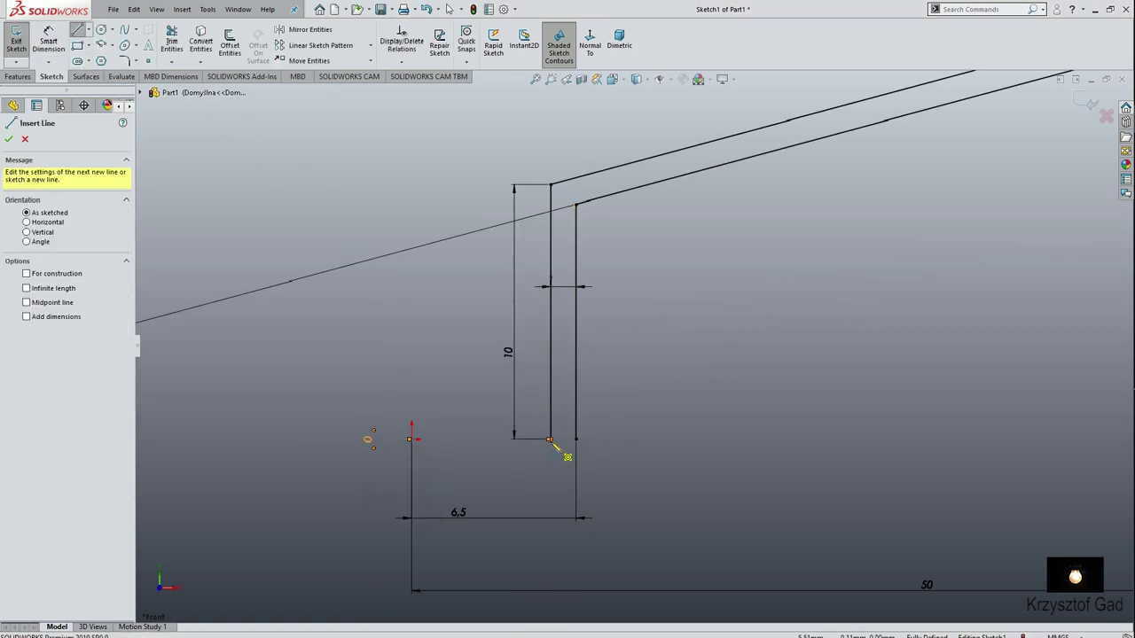
# Draw short closing lines joining the inner and outer walls at the bottom and top
pyautogui.moveTo(549, 439); pyautogui.dragTo(576, 439)
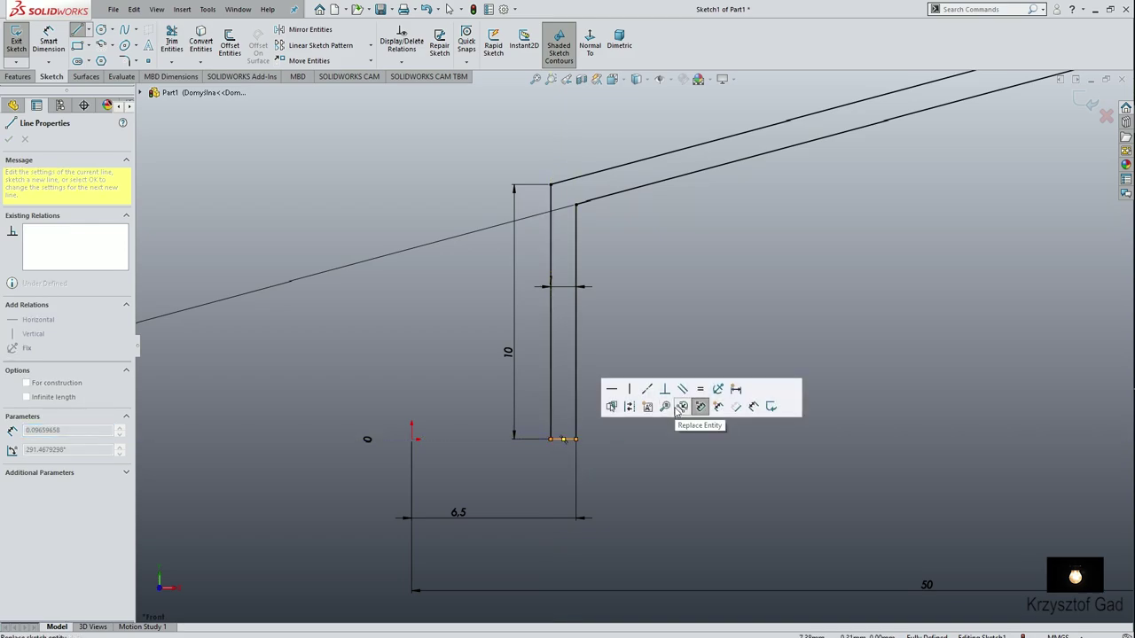
pyautogui.moveTo(677, 409)
pyautogui.mouseDown(button='middle')
pyautogui.moveTo(599, 388)
pyautogui.moveTo(552, 270)
pyautogui.mouseUp(button='middle')
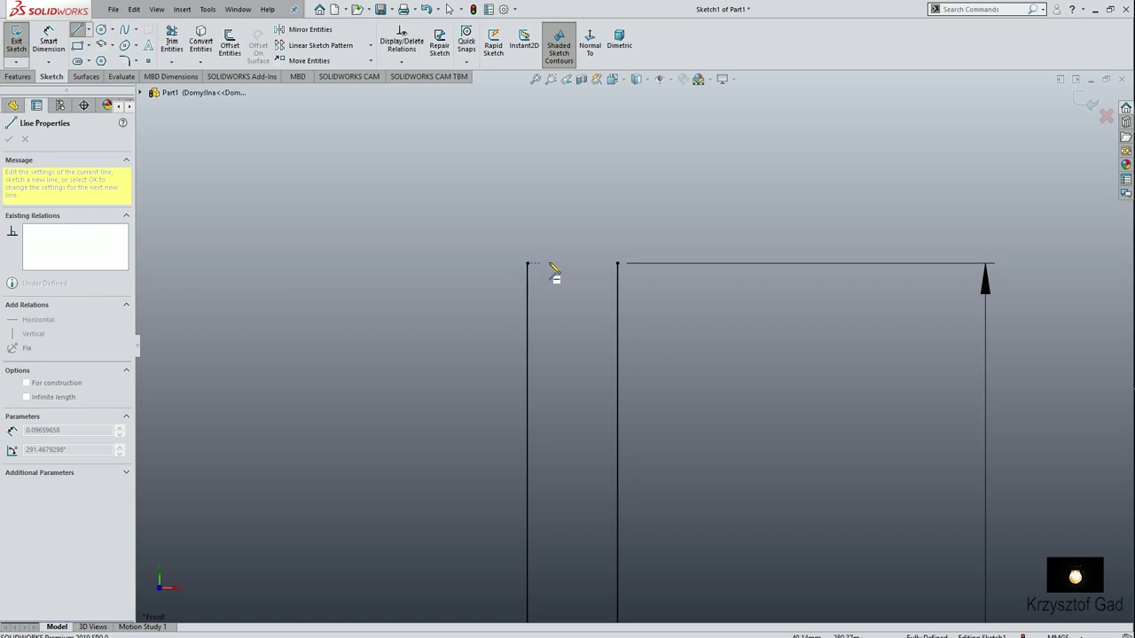
pyautogui.click(528, 263)
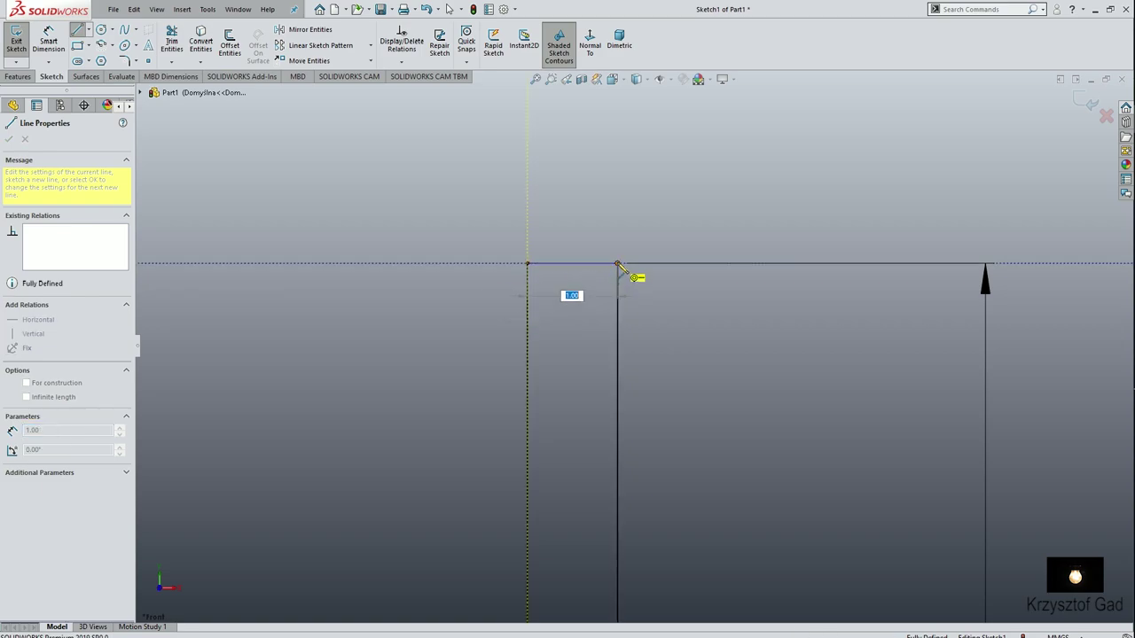
pyautogui.press('Left')
pyautogui.press('Left')
pyautogui.press('Left')
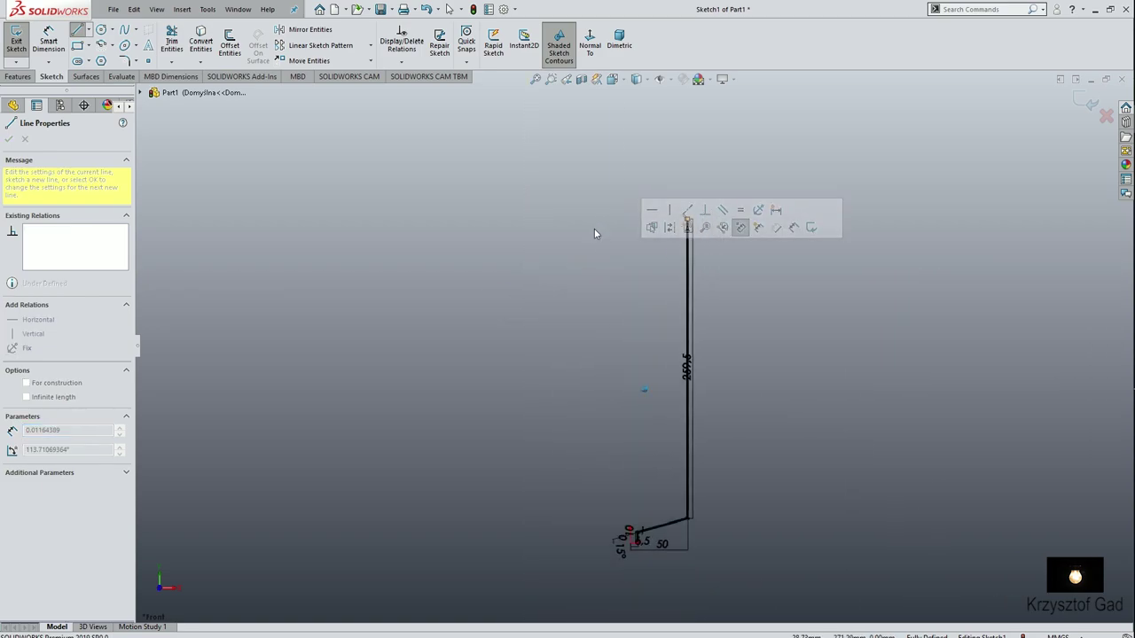
# Draw a vertical centerline up from the origin as the revolve axis and exit the sketch
pyautogui.press('Left')
pyautogui.press('Left')
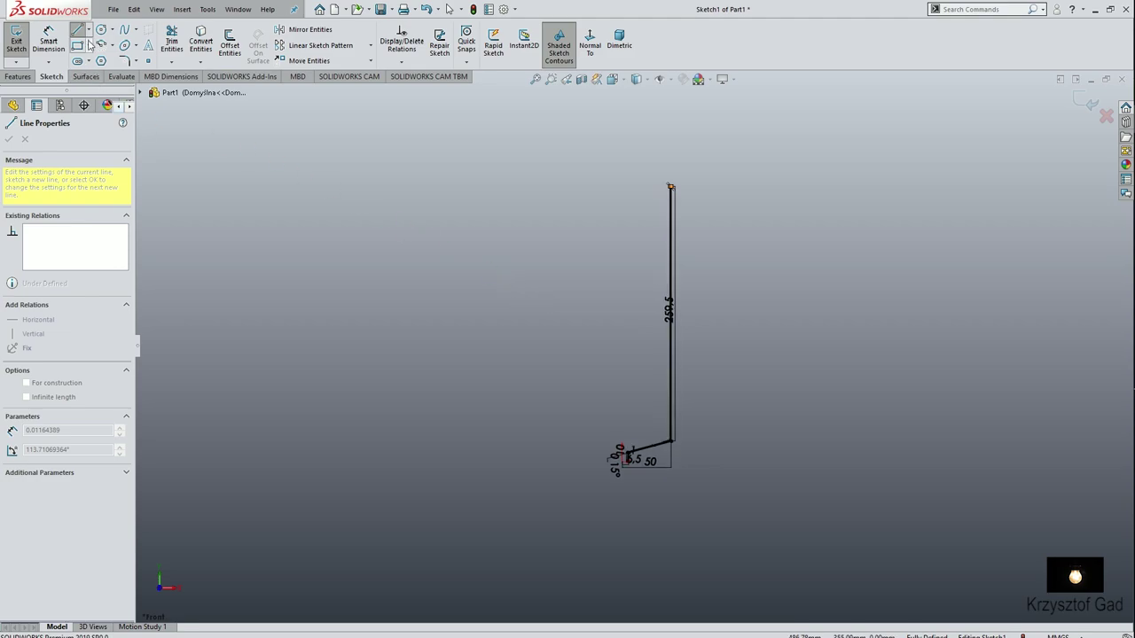
pyautogui.click(89, 29)
pyautogui.click(104, 58)
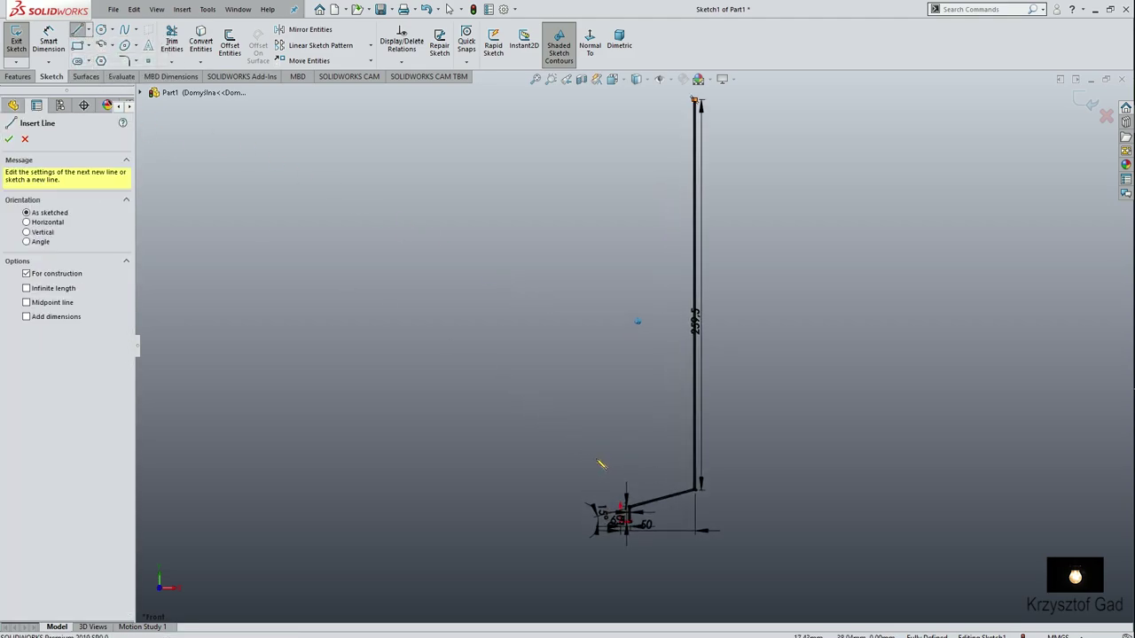
pyautogui.scroll(-3, 646, 506)
pyautogui.click(599, 508)
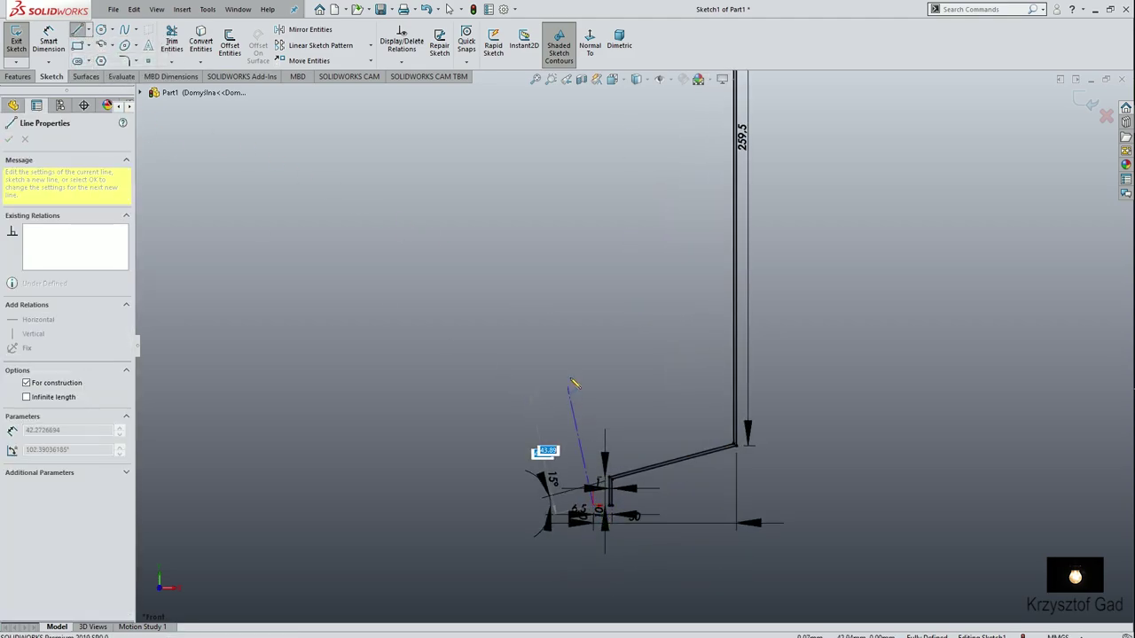
pyautogui.click(593, 354)
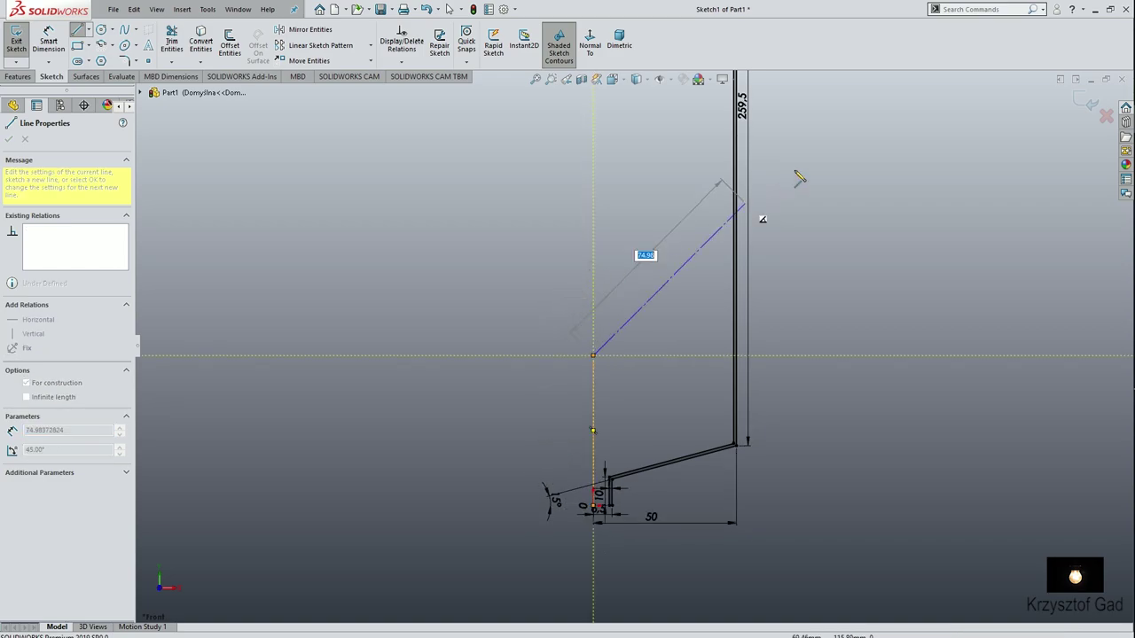
pyautogui.press('Escape')
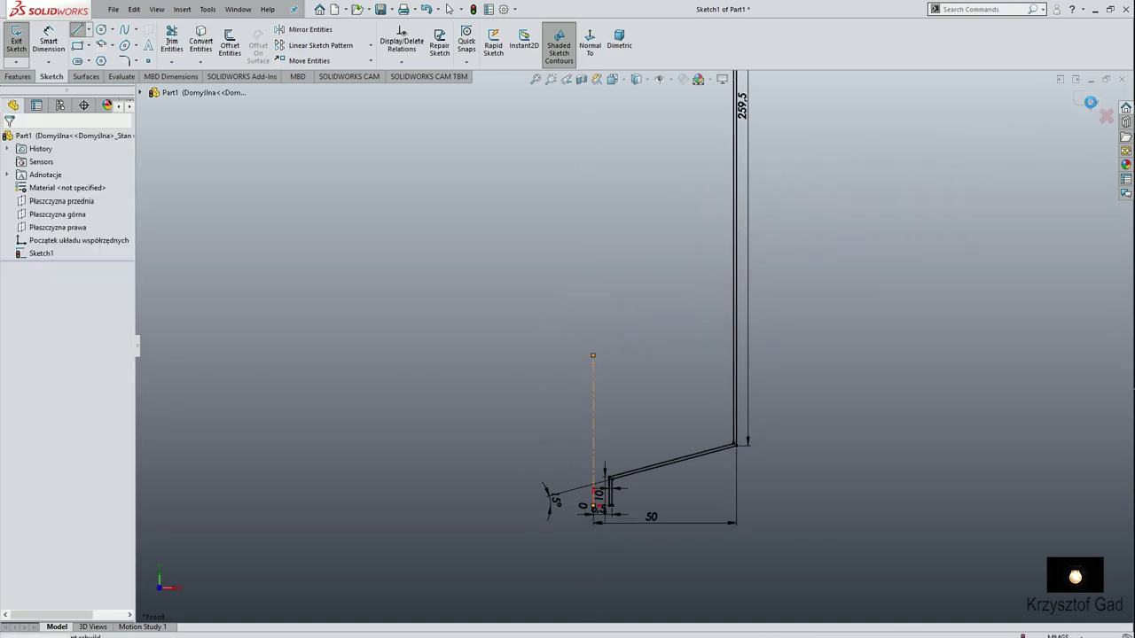
pyautogui.click(1090, 102)
# Revolve the profile Blind 360° about centerline Line10 to create Revolve1
pyautogui.moveTo(805, 317)
pyautogui.mouseDown(button='middle')
pyautogui.moveTo(778, 345)
pyautogui.moveTo(713, 358)
pyautogui.mouseUp(button='middle')
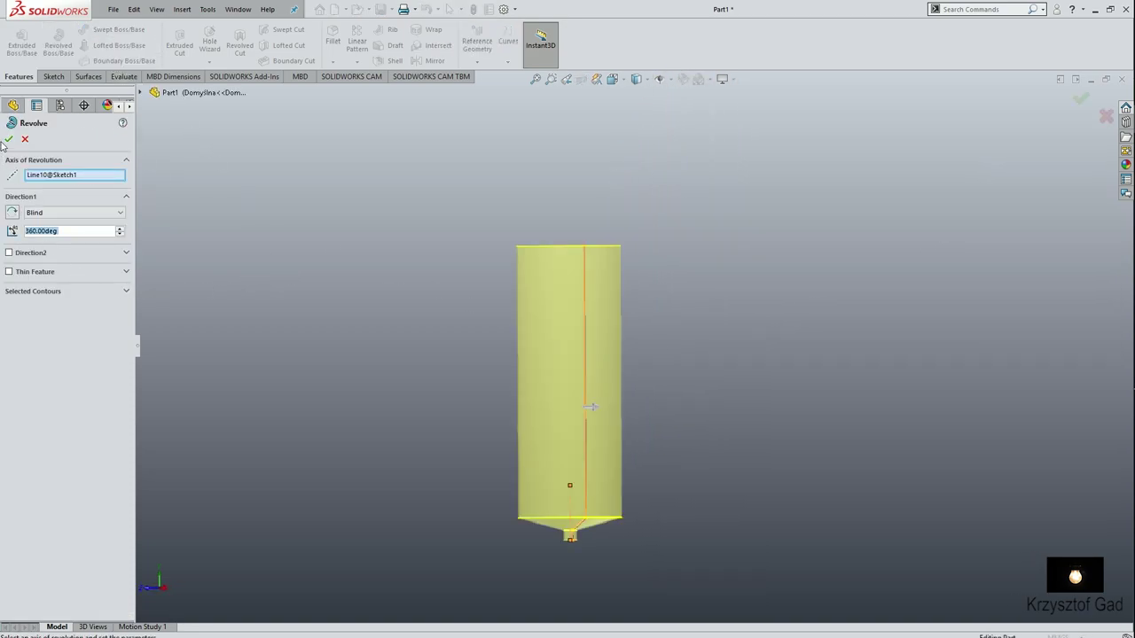
pyautogui.click(9, 140)
pyautogui.hotkey('ctrl', '7')
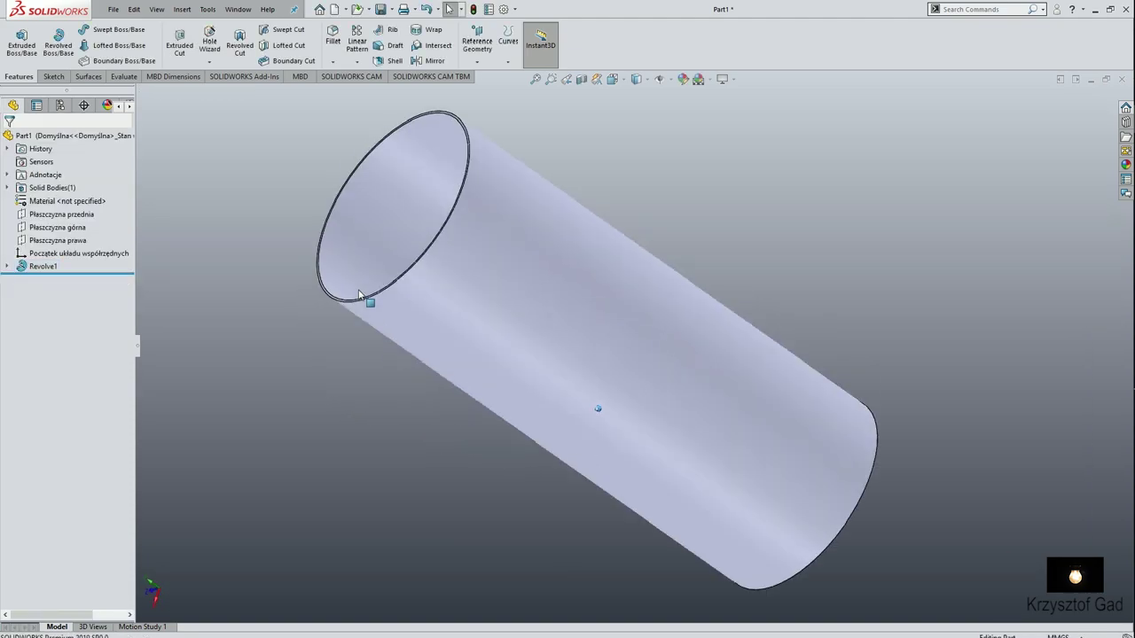
# Assign ABS PC from the Plastics library as the part's material
pyautogui.rightClick(94, 205)
pyautogui.click(124, 211)
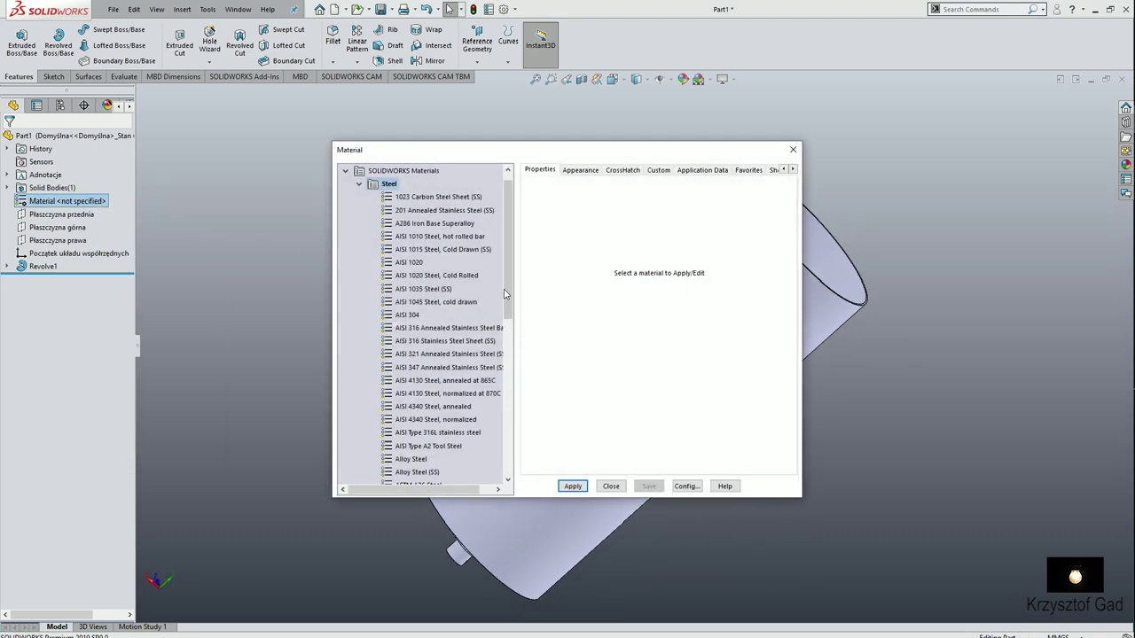
pyautogui.moveTo(505, 294); pyautogui.dragTo(528, 450)
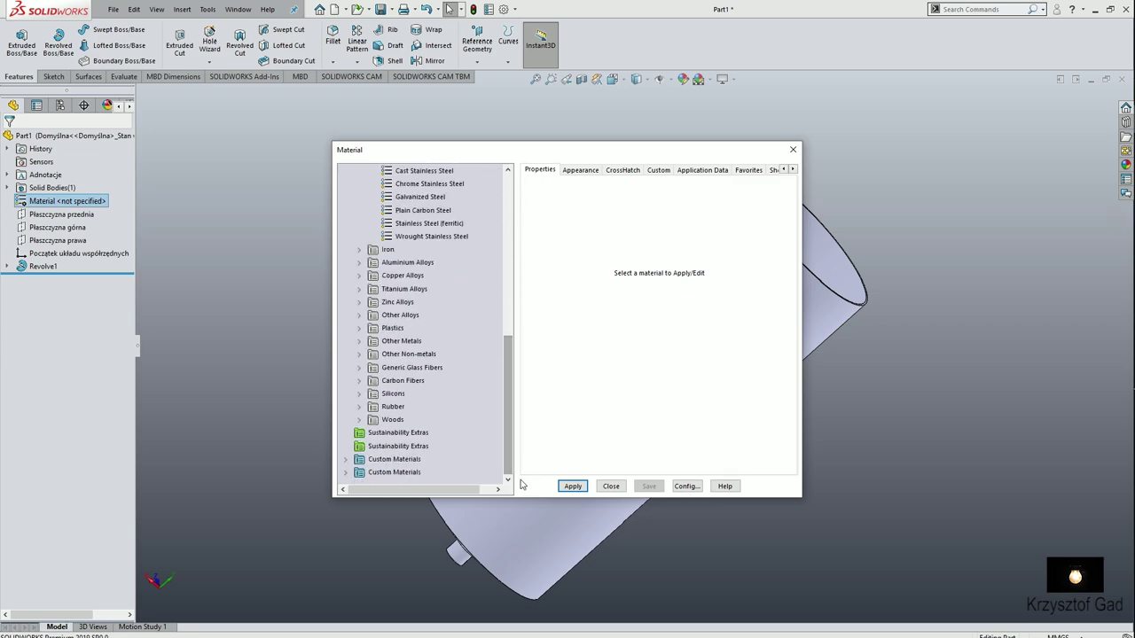
pyautogui.click(360, 328)
pyautogui.click(405, 197)
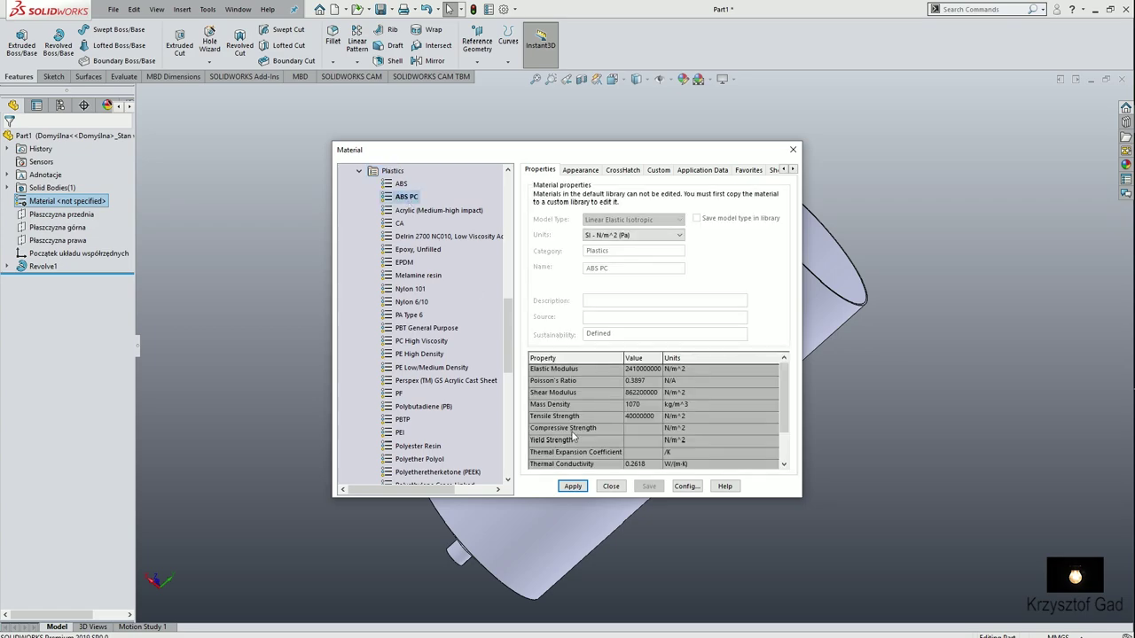
pyautogui.click(573, 488)
# Apply the Plastic > High Gloss 'beige high gloss plastic' appearance to the tank body
pyautogui.click(611, 487)
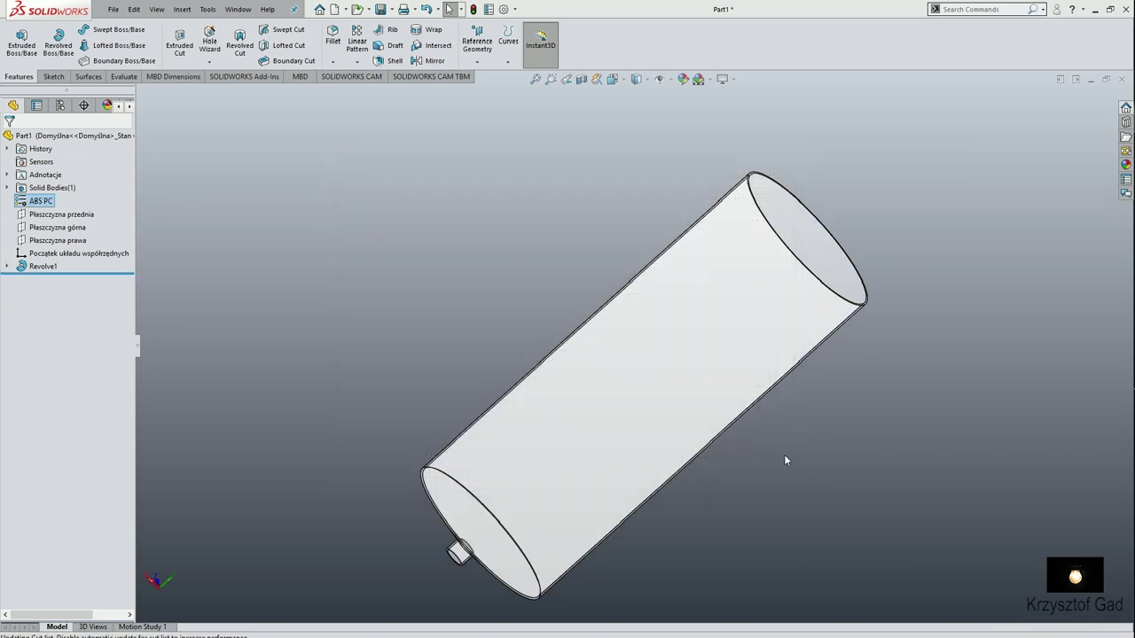
pyautogui.click(1122, 166)
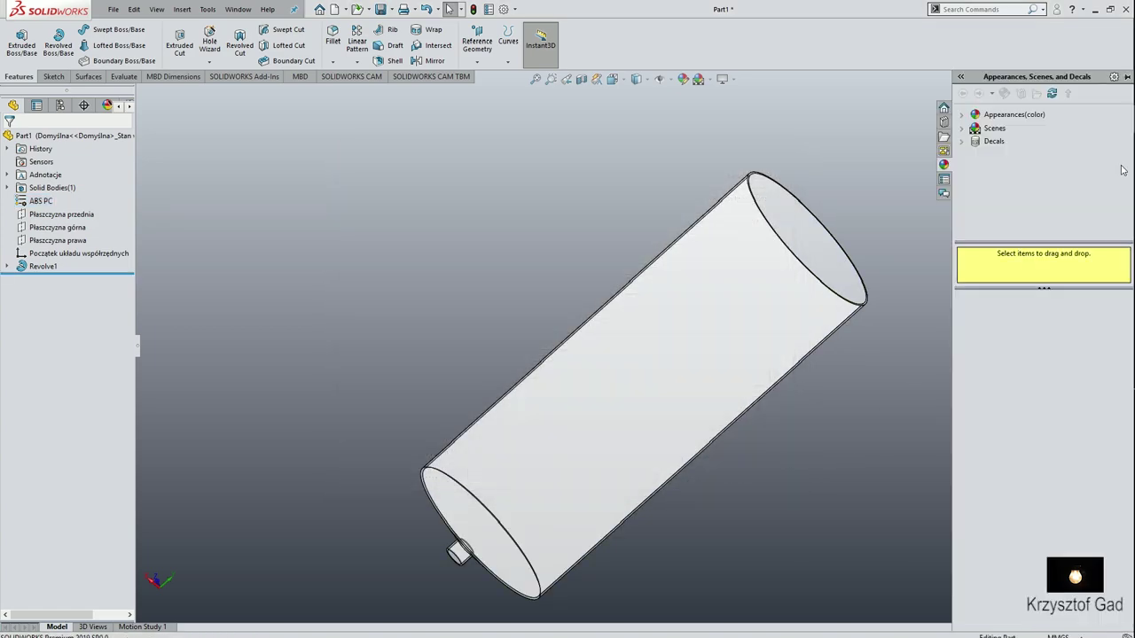
pyautogui.click(974, 120)
pyautogui.click(978, 132)
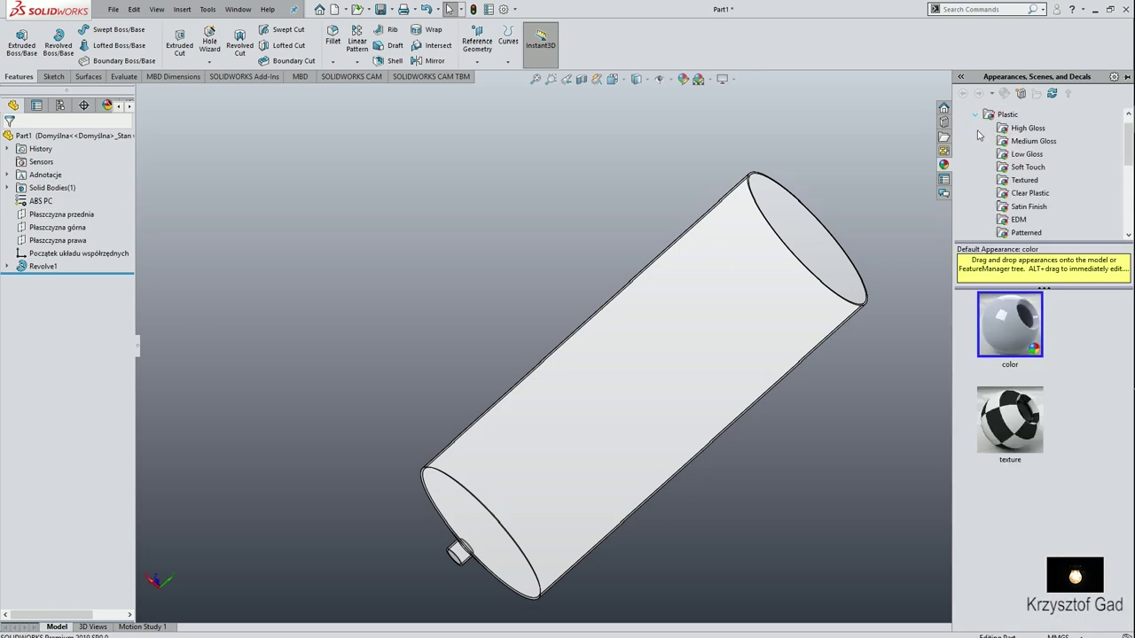
pyautogui.click(1001, 131)
pyautogui.moveTo(1014, 499); pyautogui.dragTo(641, 398)
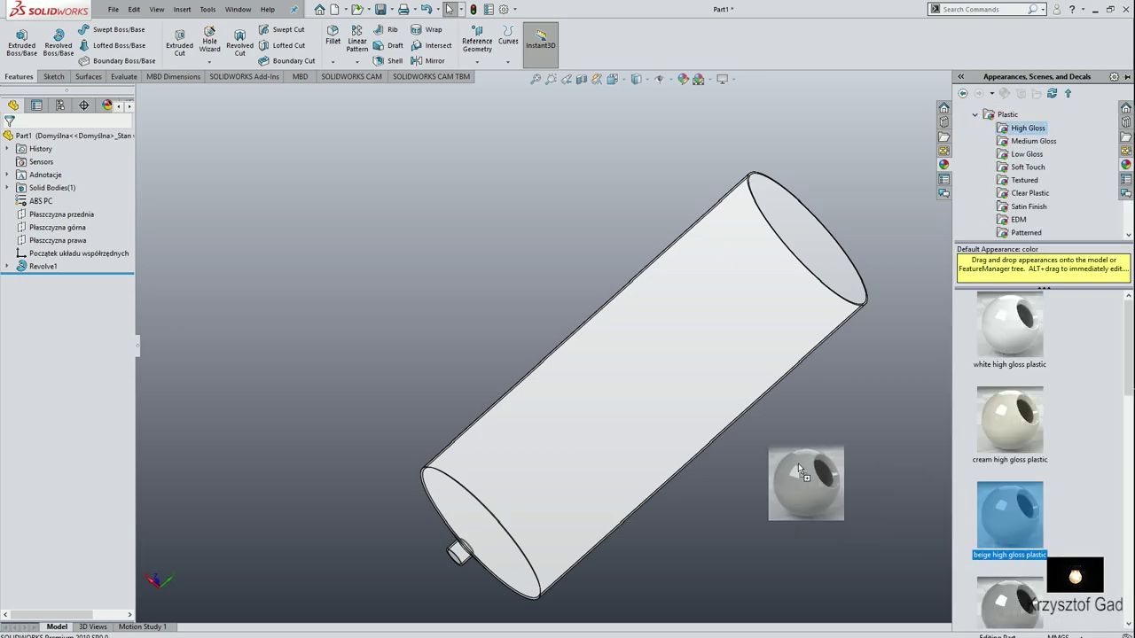
pyautogui.click(658, 399)
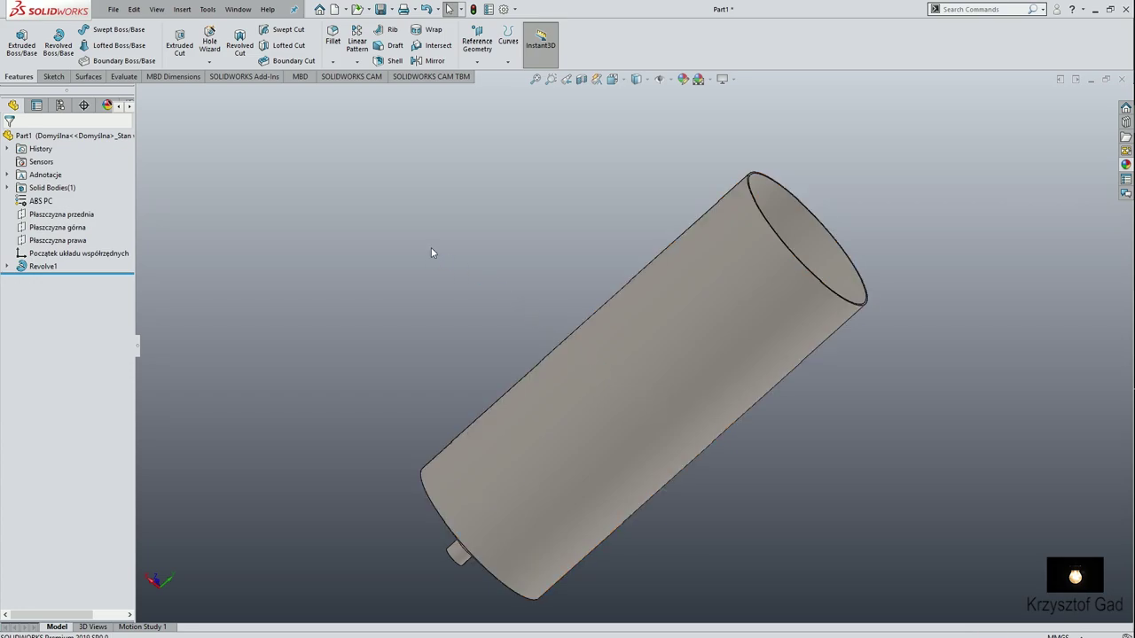
# Check the tank in side and isometric views, then start a new blank part
pyautogui.moveTo(431, 255)
pyautogui.mouseDown(button='middle')
pyautogui.moveTo(481, 246)
pyautogui.moveTo(621, 119)
pyautogui.mouseUp(button='middle')
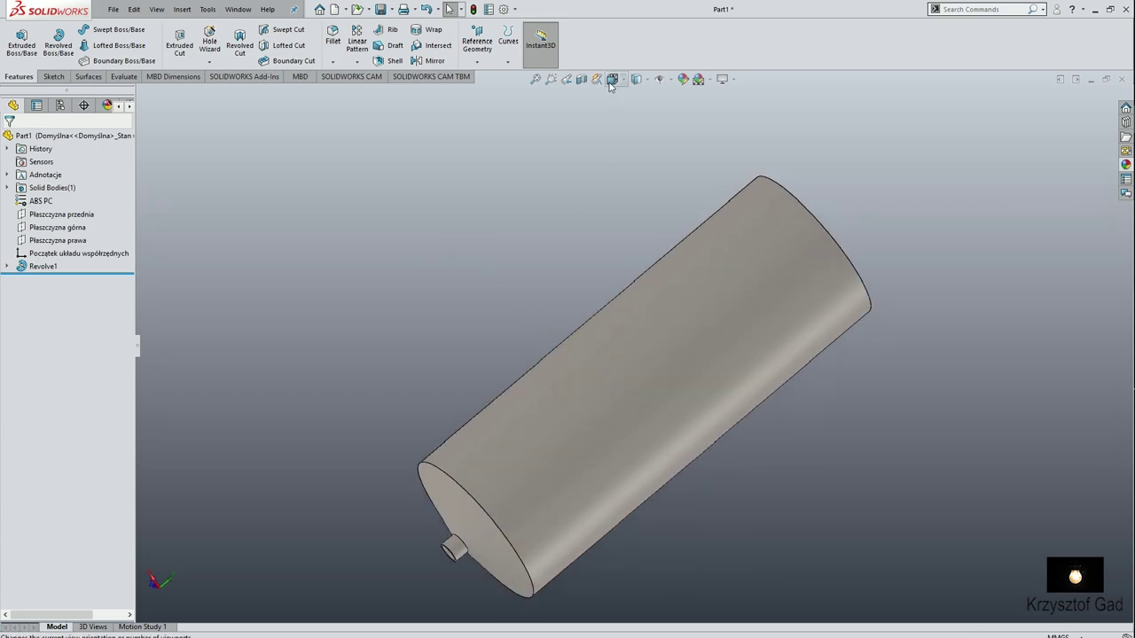
pyautogui.click(611, 79)
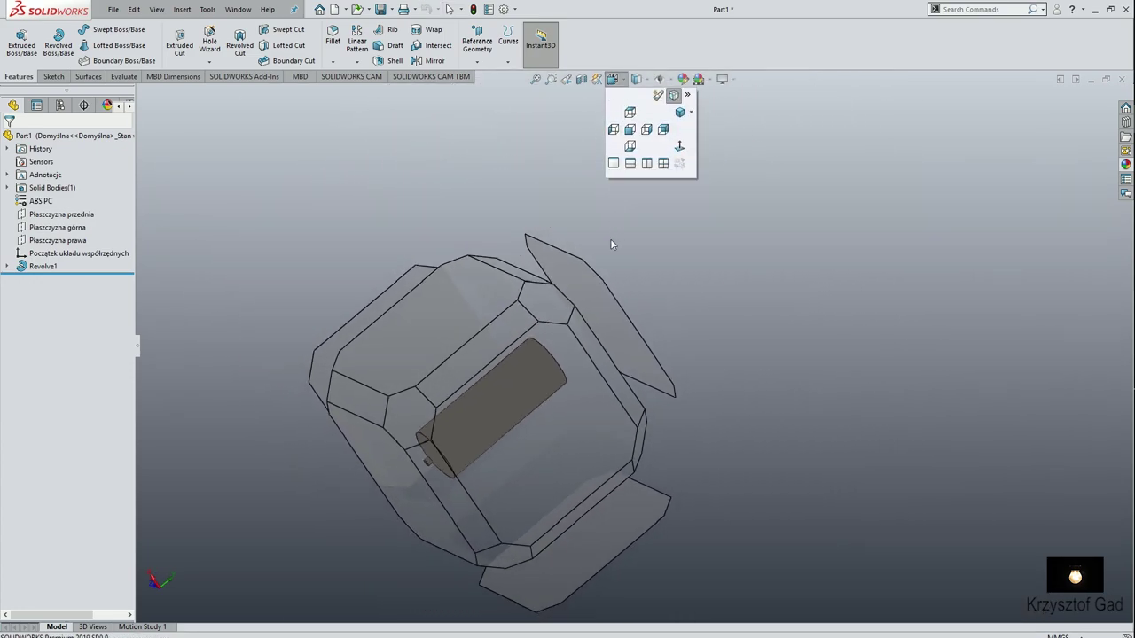
pyautogui.click(477, 351)
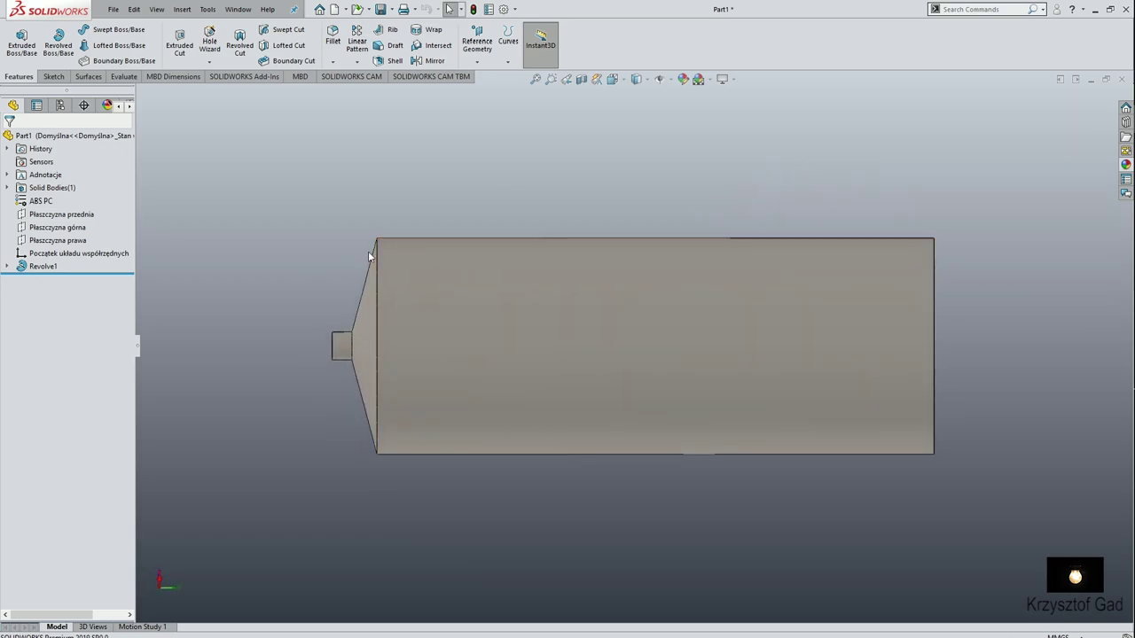
pyautogui.click(620, 81)
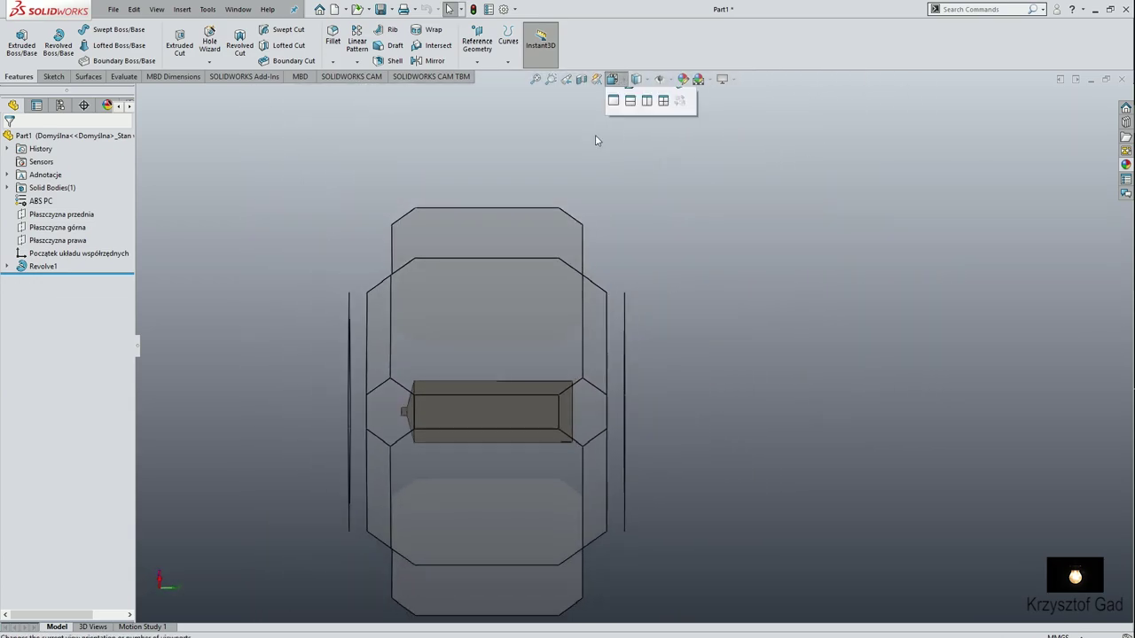
pyautogui.click(410, 425)
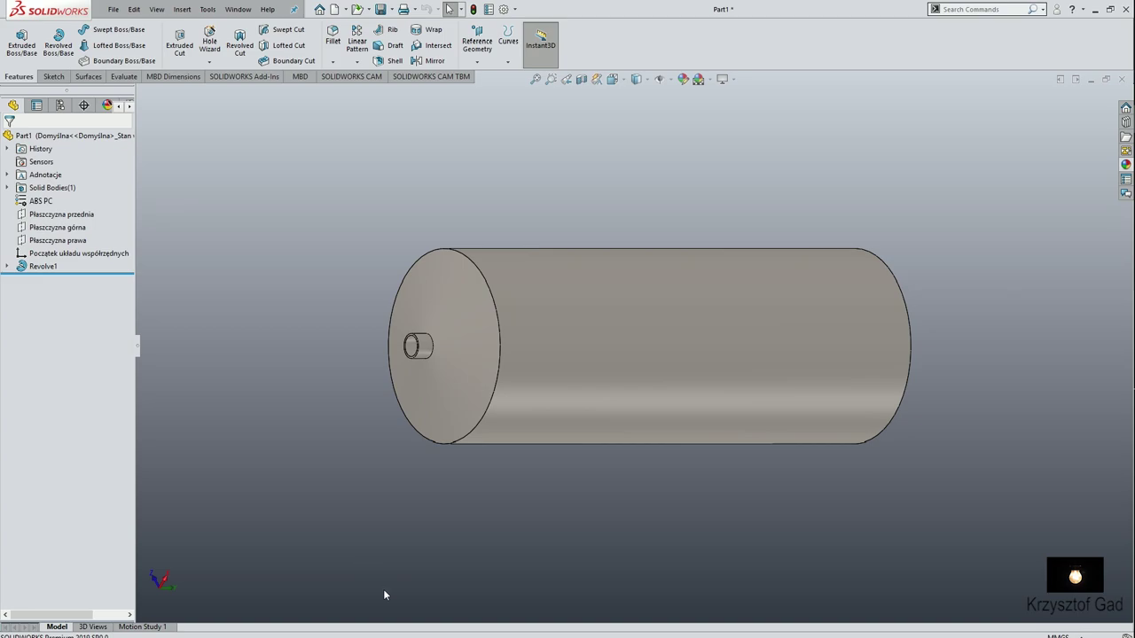
pyautogui.click(319, 9)
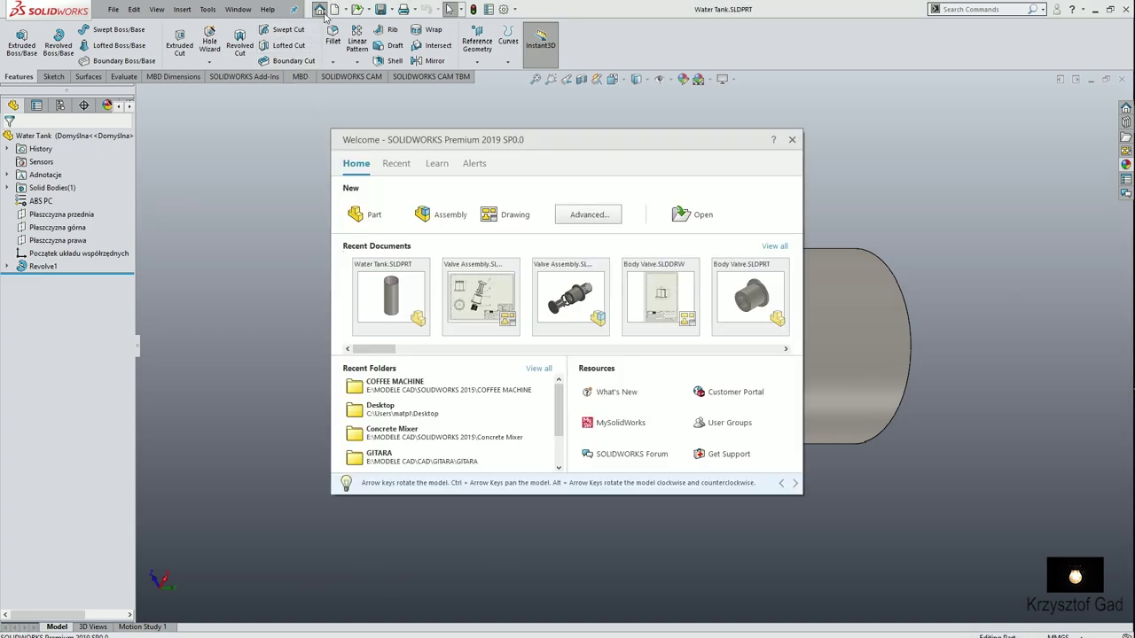
pyautogui.click(378, 216)
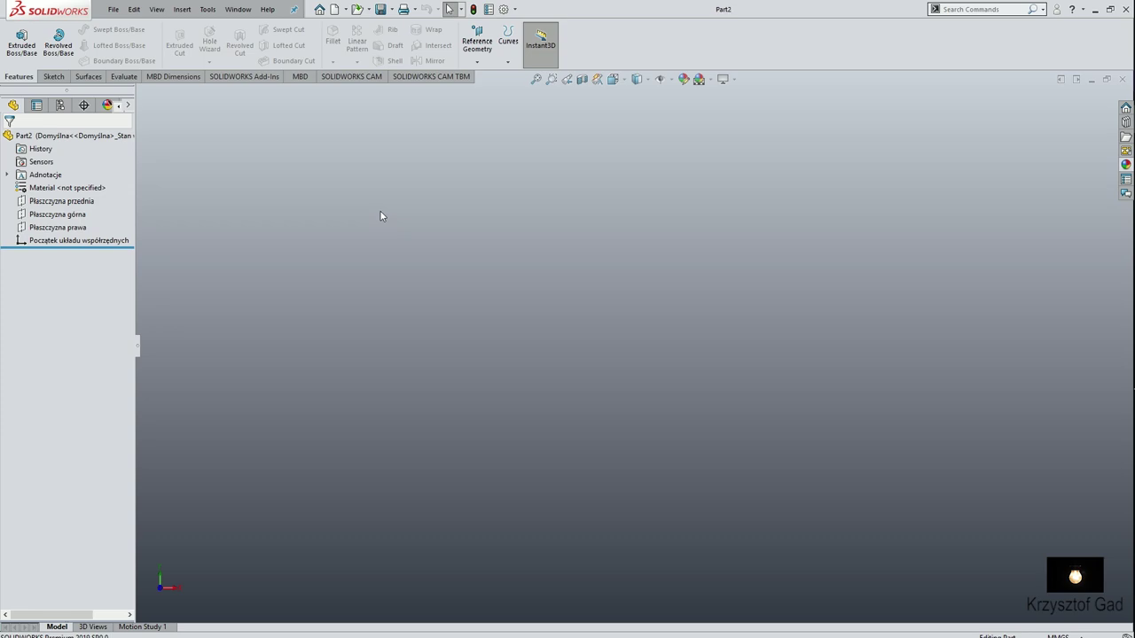
# Sketch on Płaszczyzna przednia the vertical leg and slanted arm up to the left
pyautogui.click(89, 202)
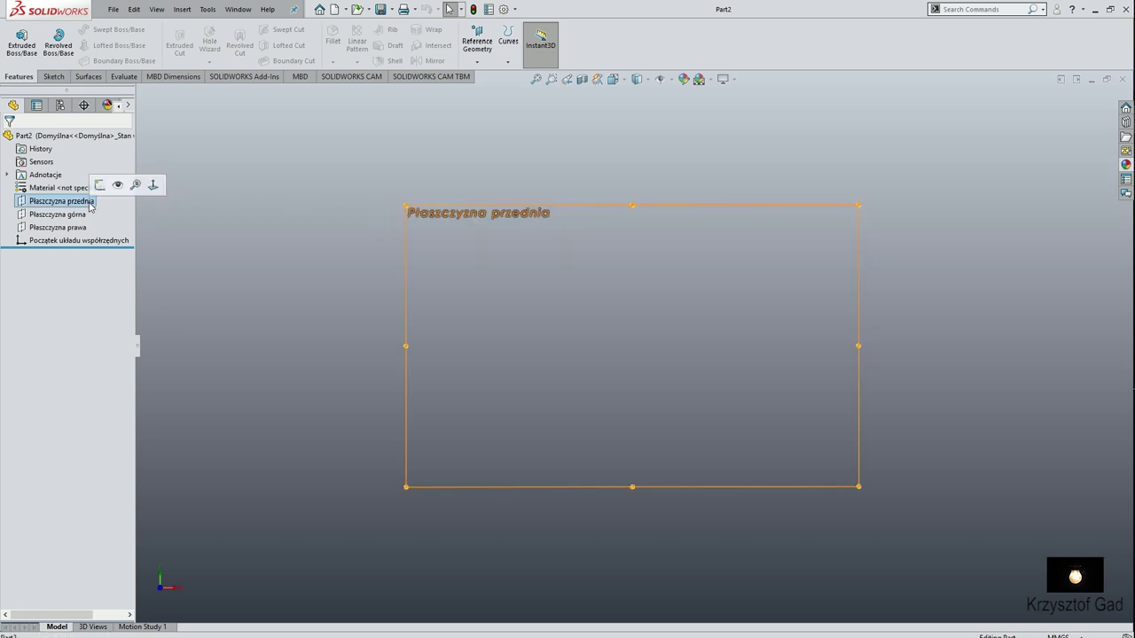
pyautogui.click(99, 188)
pyautogui.press('s')
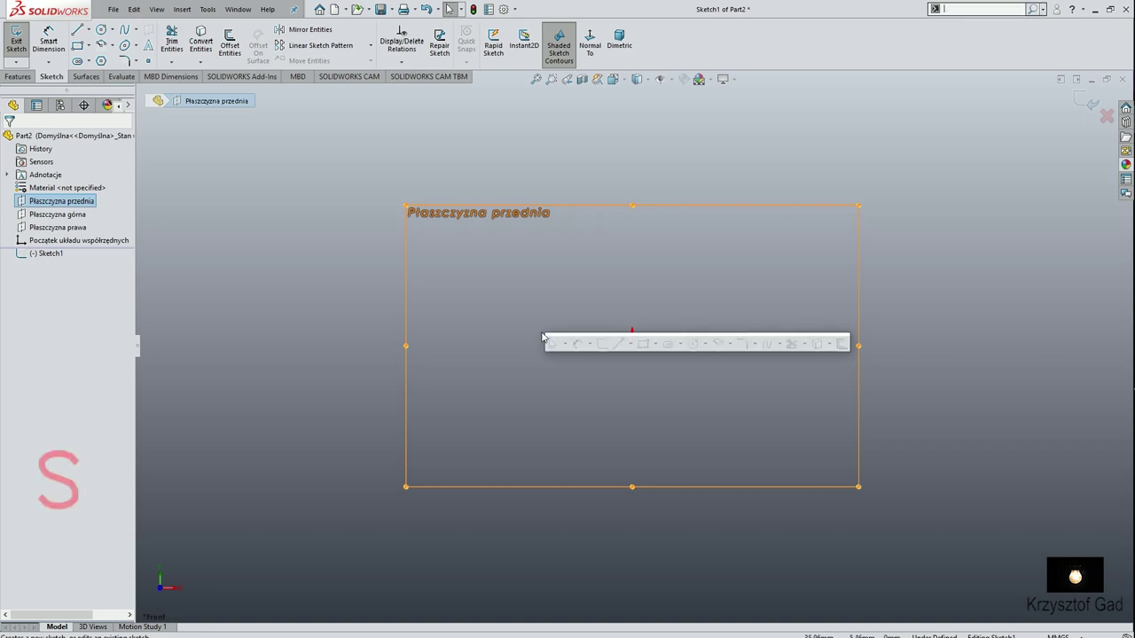
pyautogui.click(623, 341)
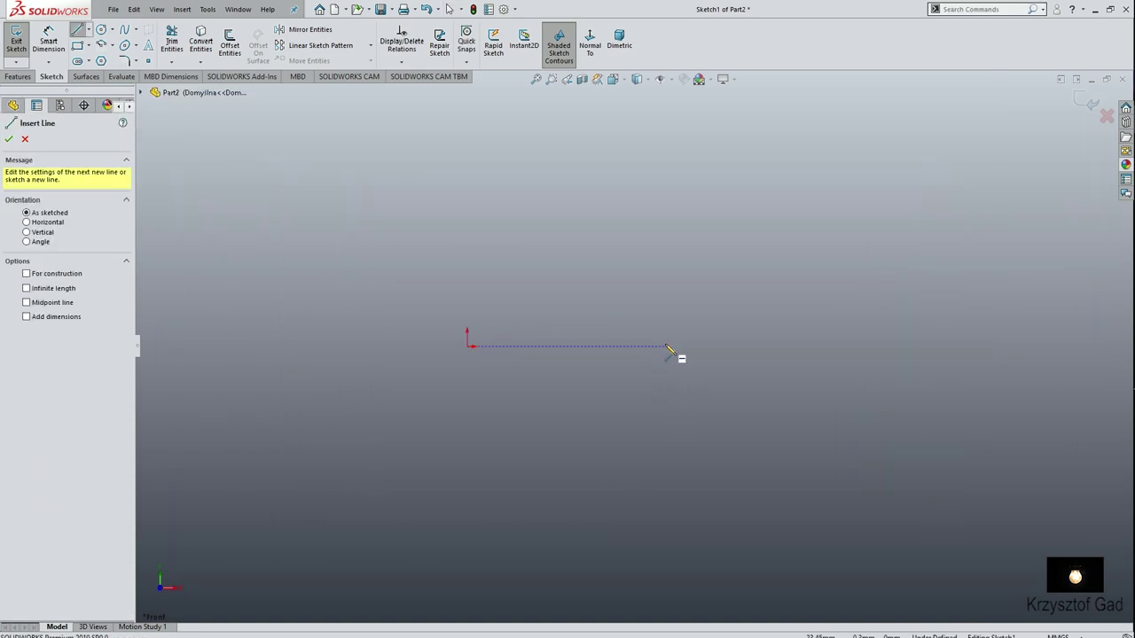
pyautogui.click(665, 346)
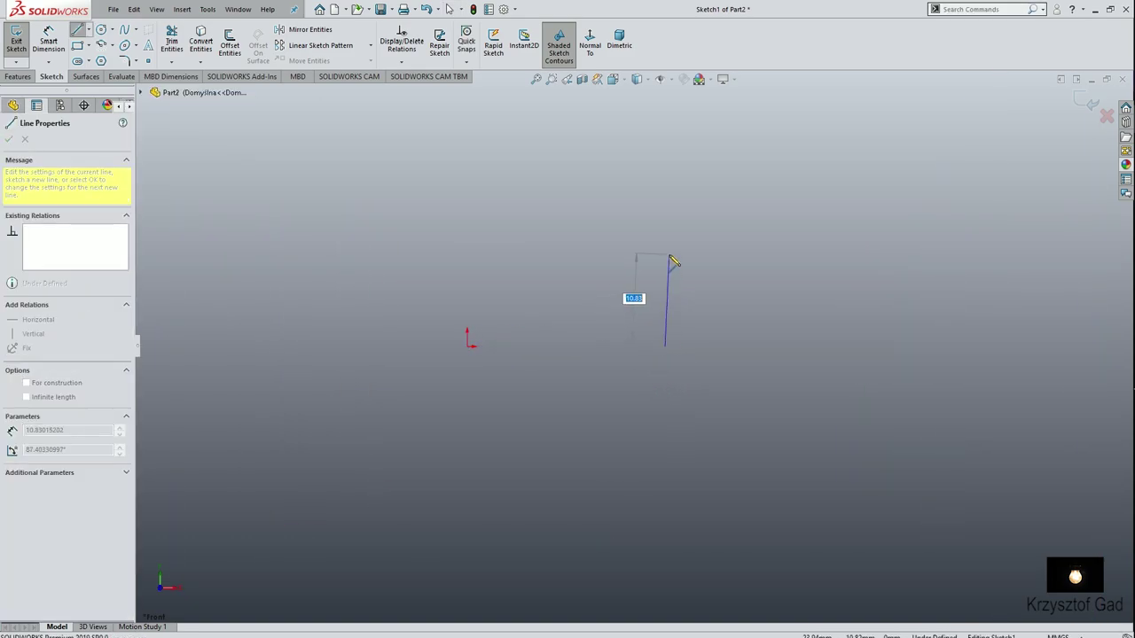
pyautogui.click(664, 302)
pyautogui.click(525, 213)
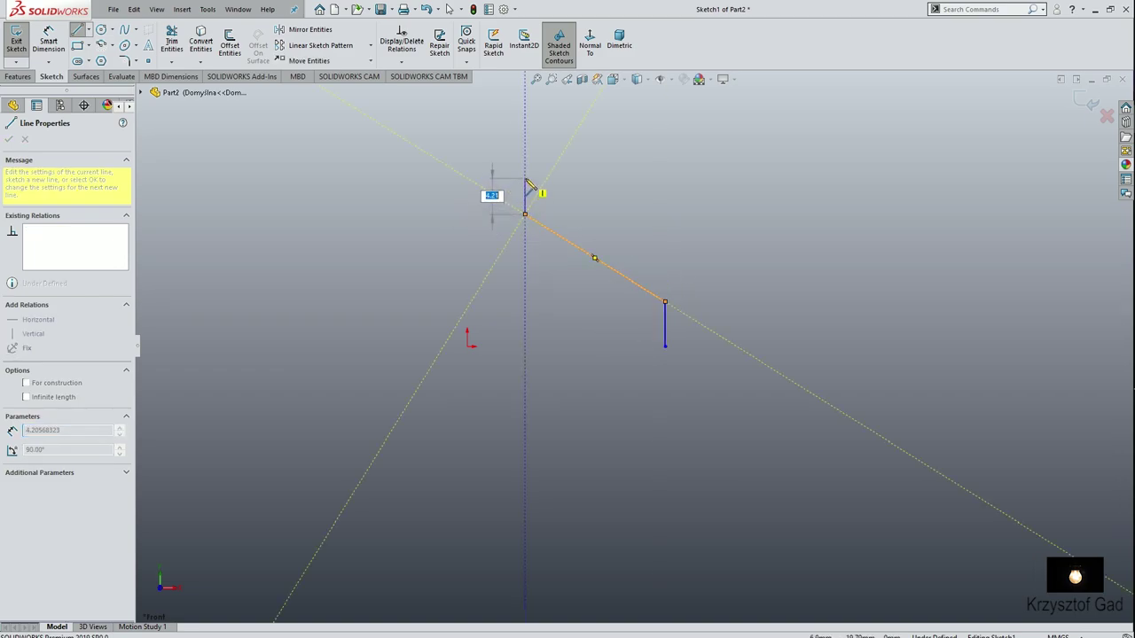
pyautogui.click(525, 178)
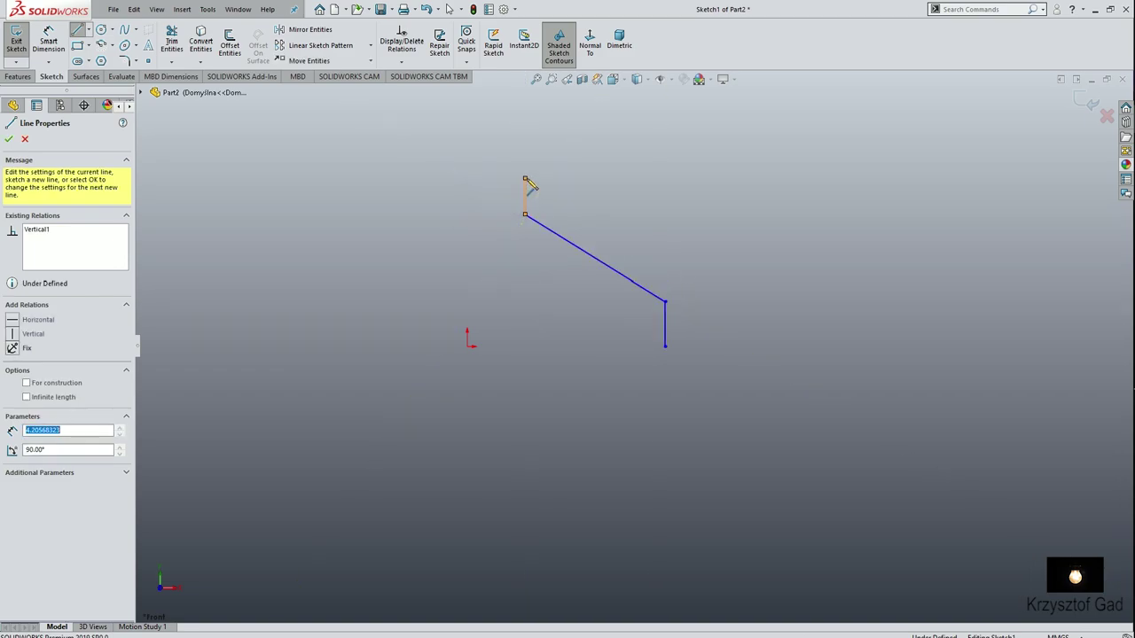
# Complete the closed outline with the horizontal stub and leg back to the start
pyautogui.click(680, 276)
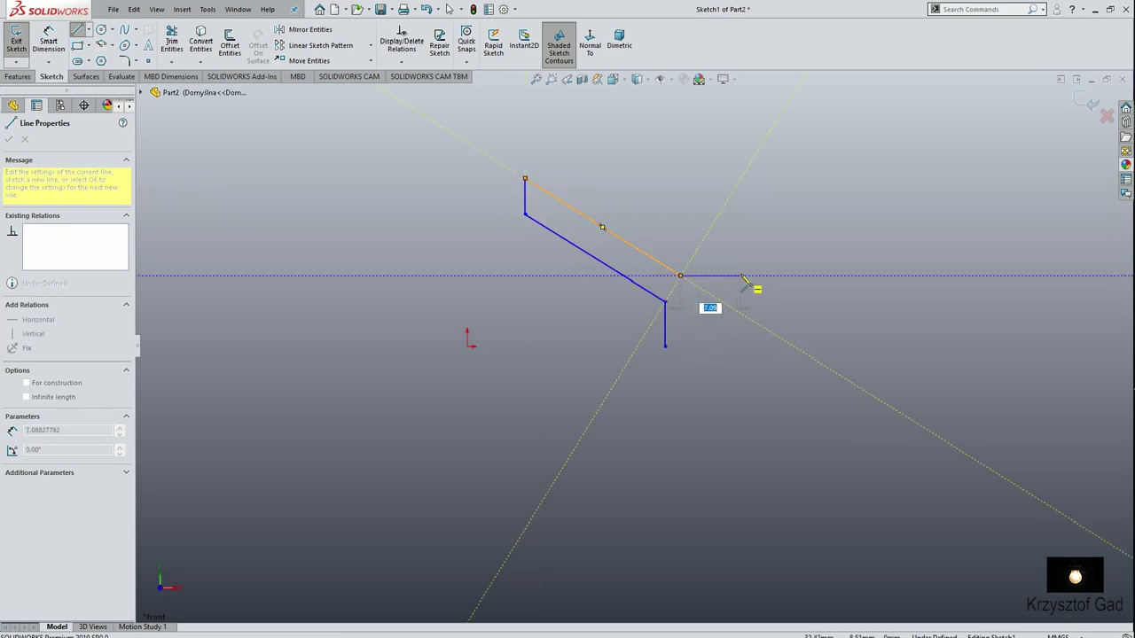
pyautogui.click(740, 277)
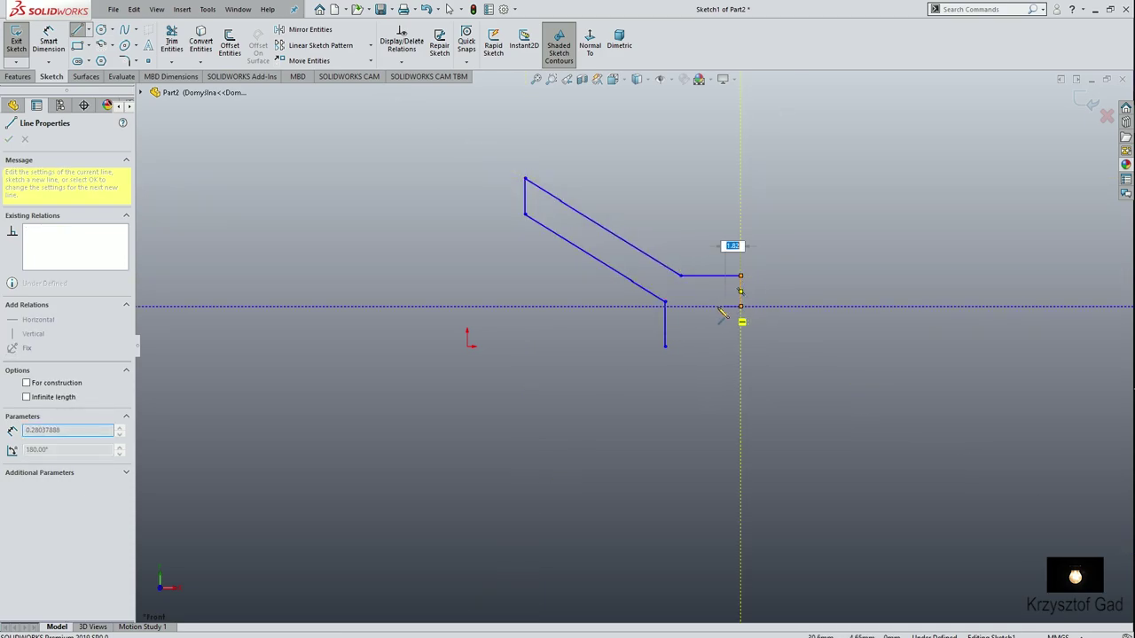
pyautogui.click(740, 307)
pyautogui.click(681, 307)
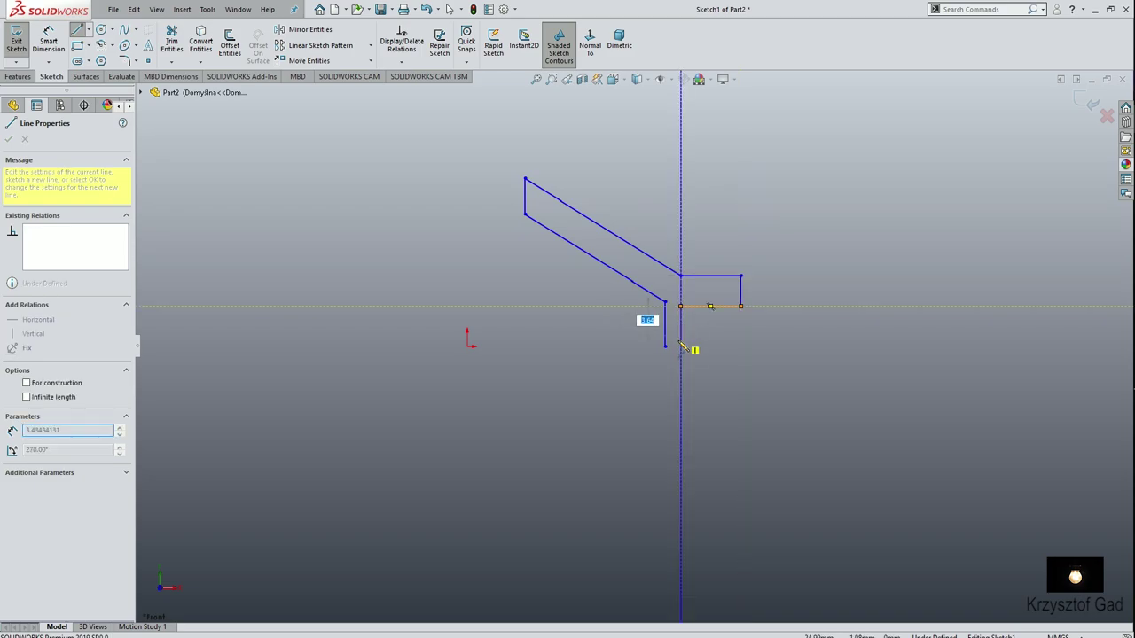
pyautogui.click(680, 346)
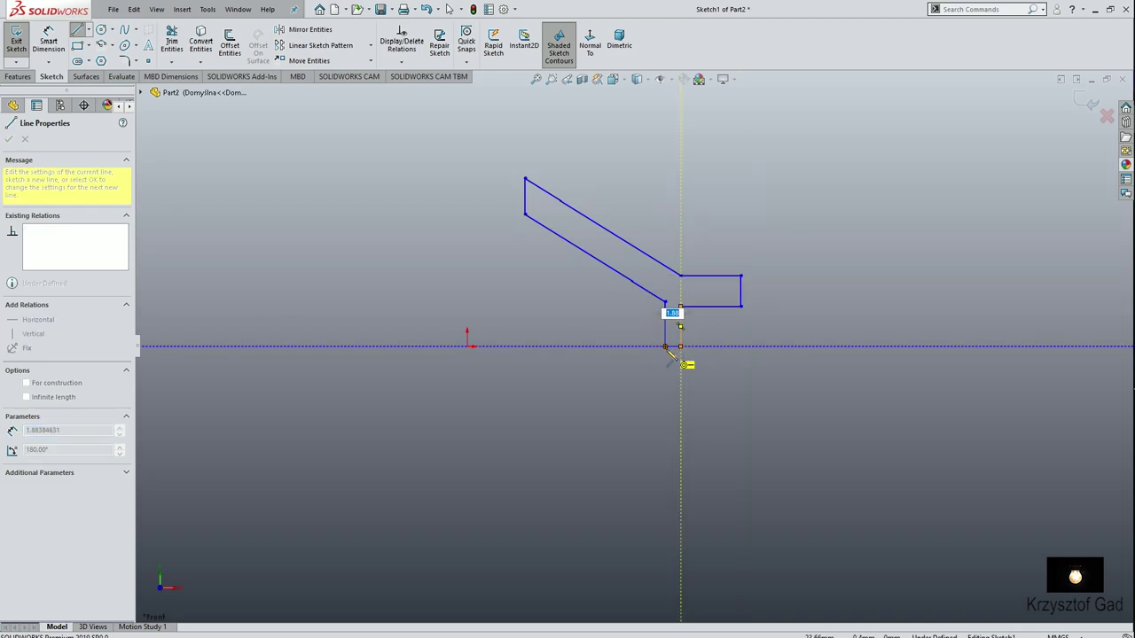
pyautogui.click(665, 347)
pyautogui.press('Escape')
pyautogui.press('s')
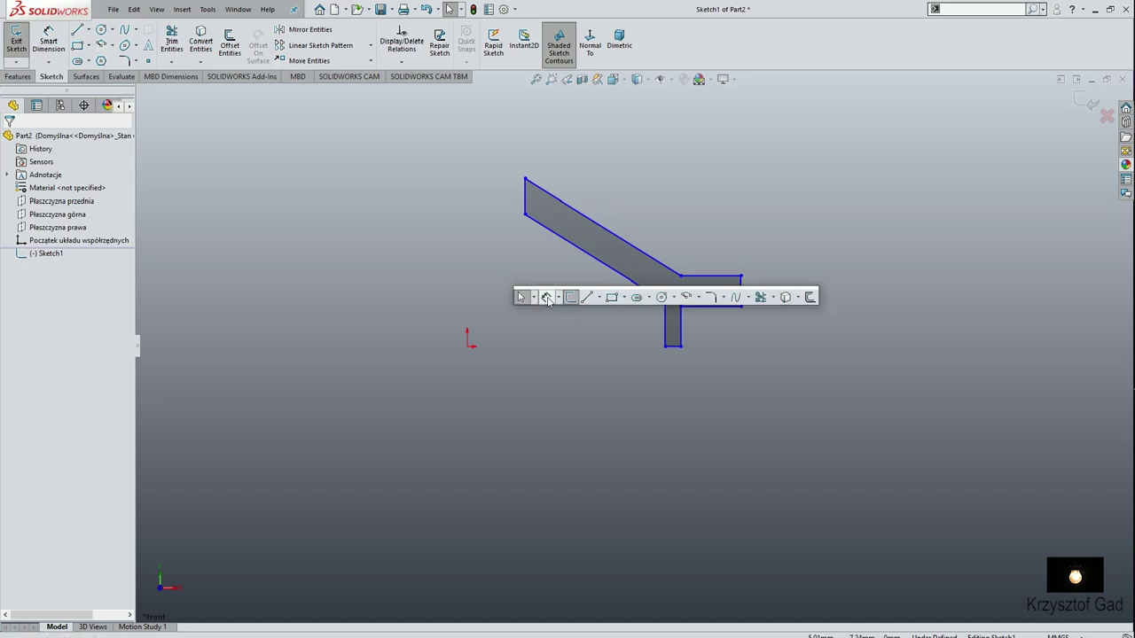
# Dimension the arm's left end 5 from the origin and the slanted arm thickness 0,87
pyautogui.click(547, 298)
pyautogui.click(513, 228)
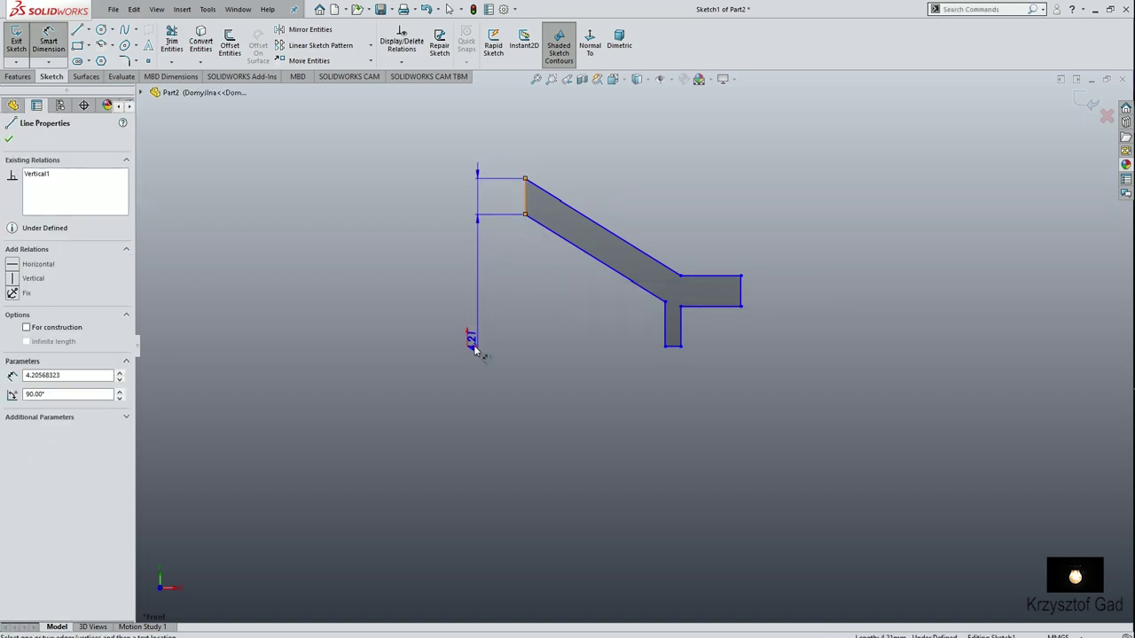
pyautogui.click(468, 350)
pyautogui.click(494, 160)
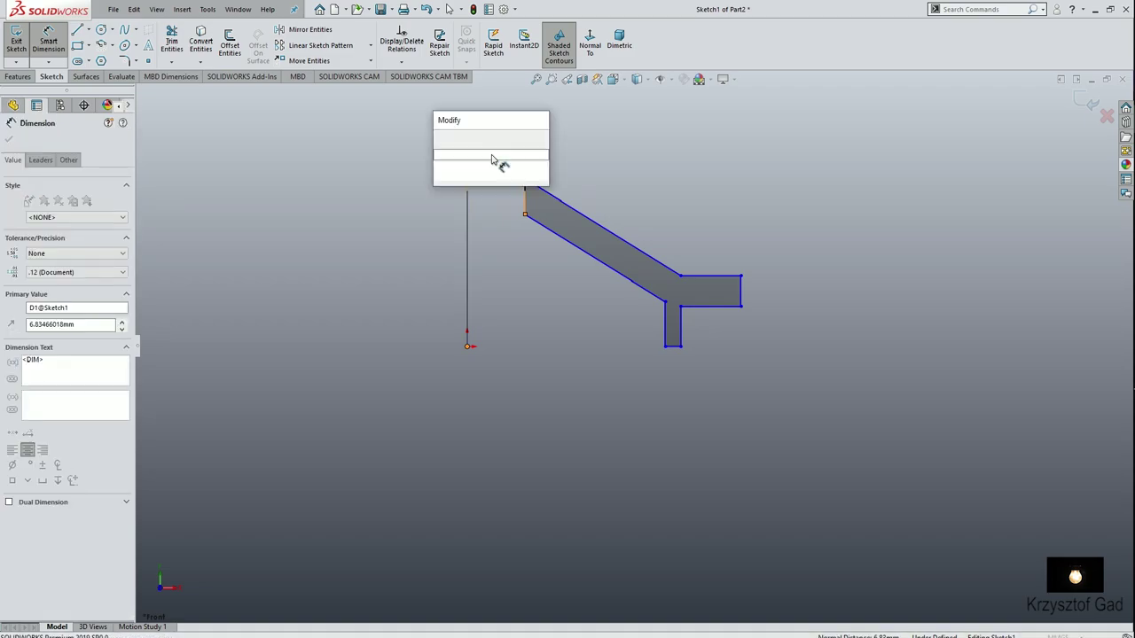
pyautogui.write('5.00mm')
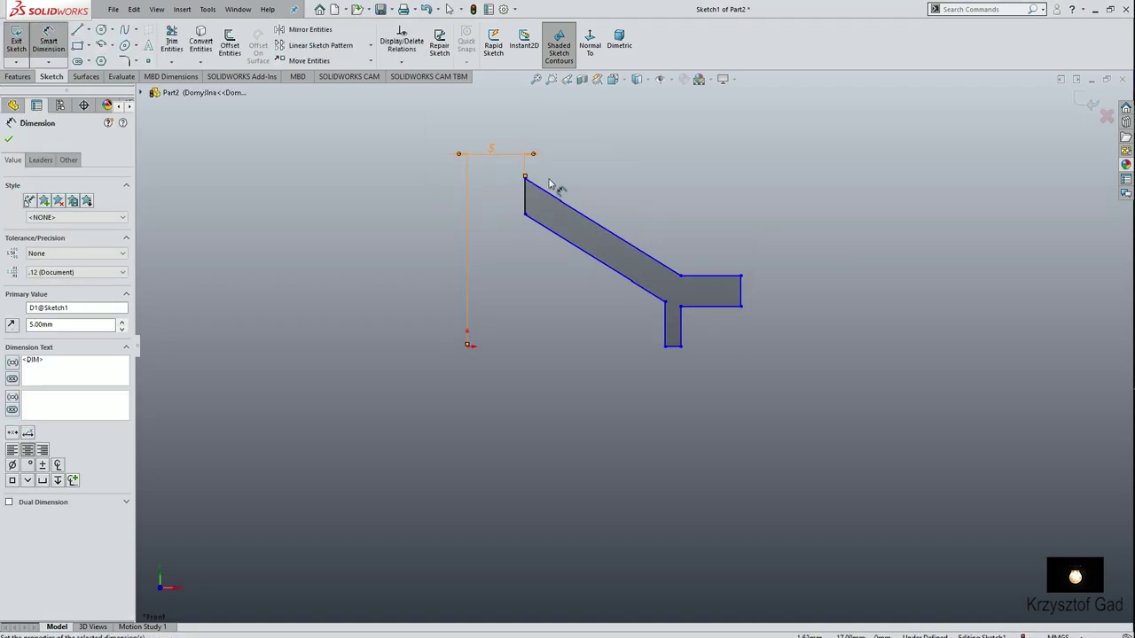
pyautogui.click(588, 253)
pyautogui.click(595, 221)
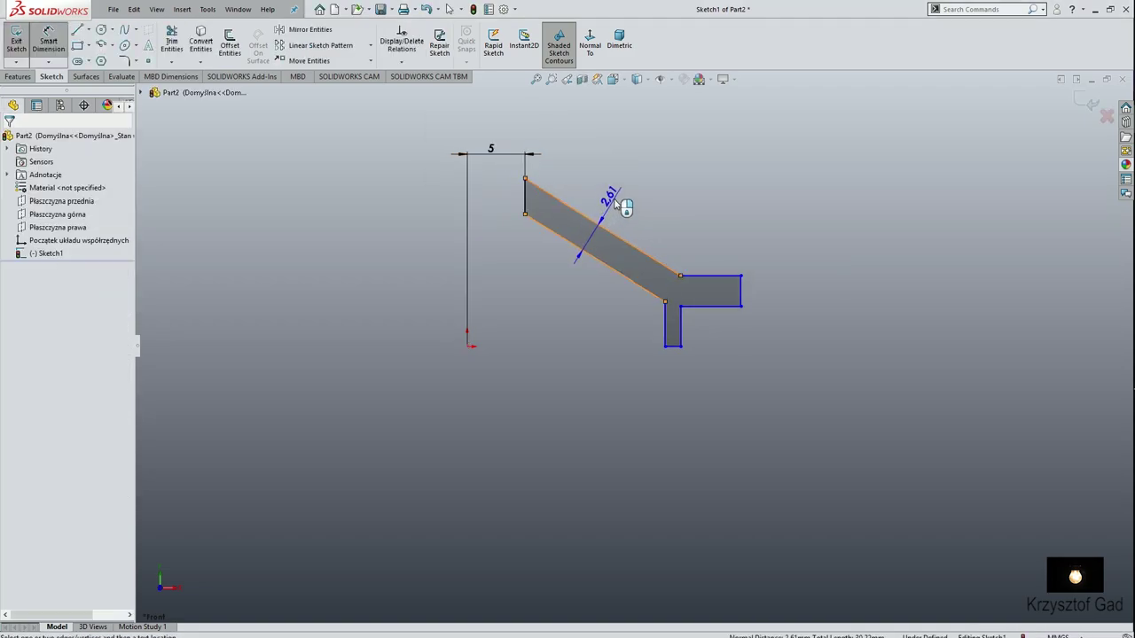
pyautogui.click(618, 204)
pyautogui.write('0,87')
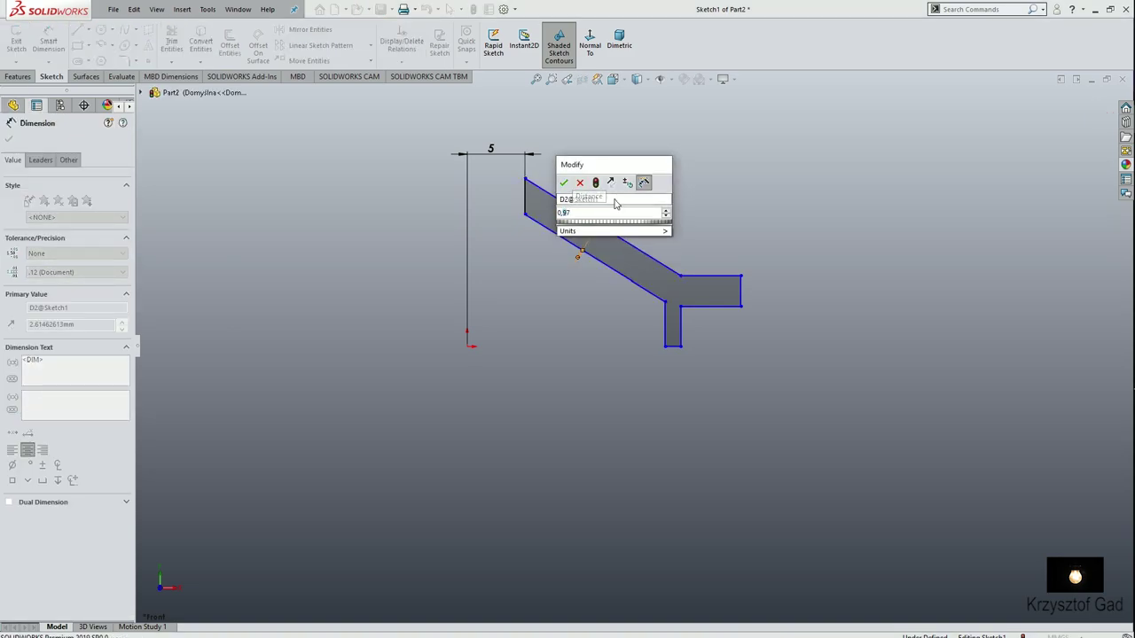
pyautogui.press('Return')
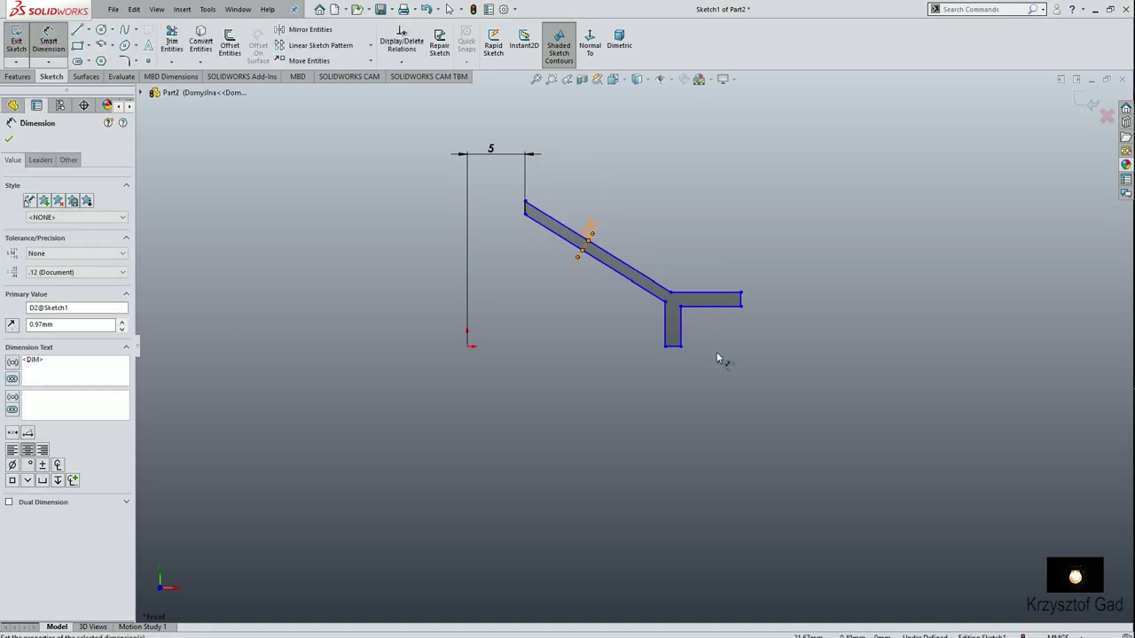
# Dimension the stub's overall width and the leg's 48 distance from the origin
pyautogui.click(741, 305)
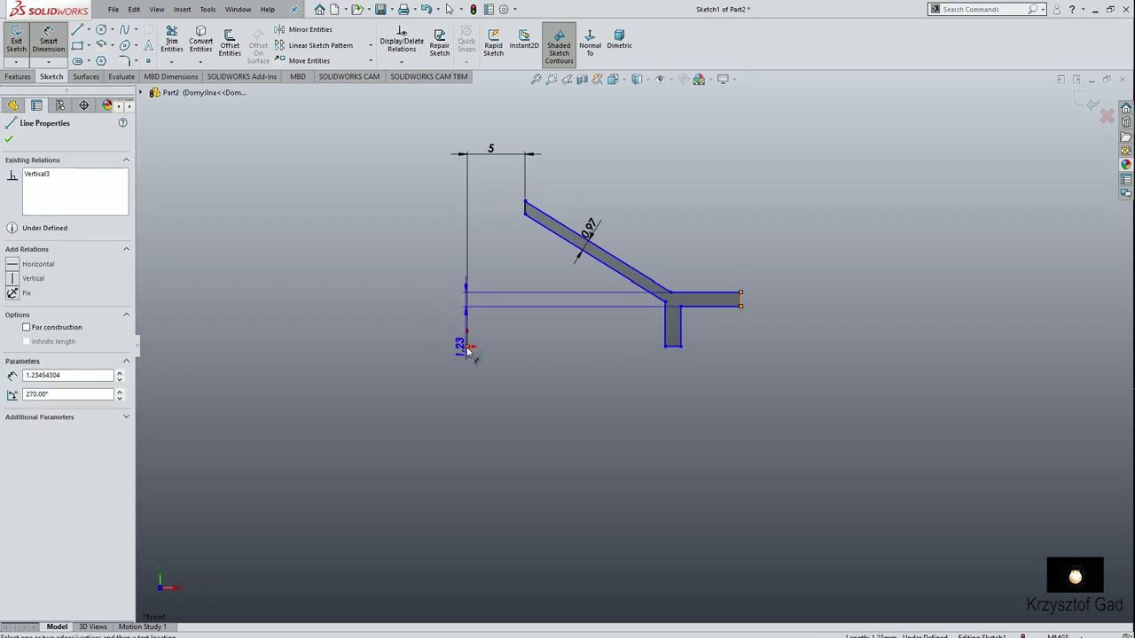
pyautogui.click(467, 346)
pyautogui.click(613, 501)
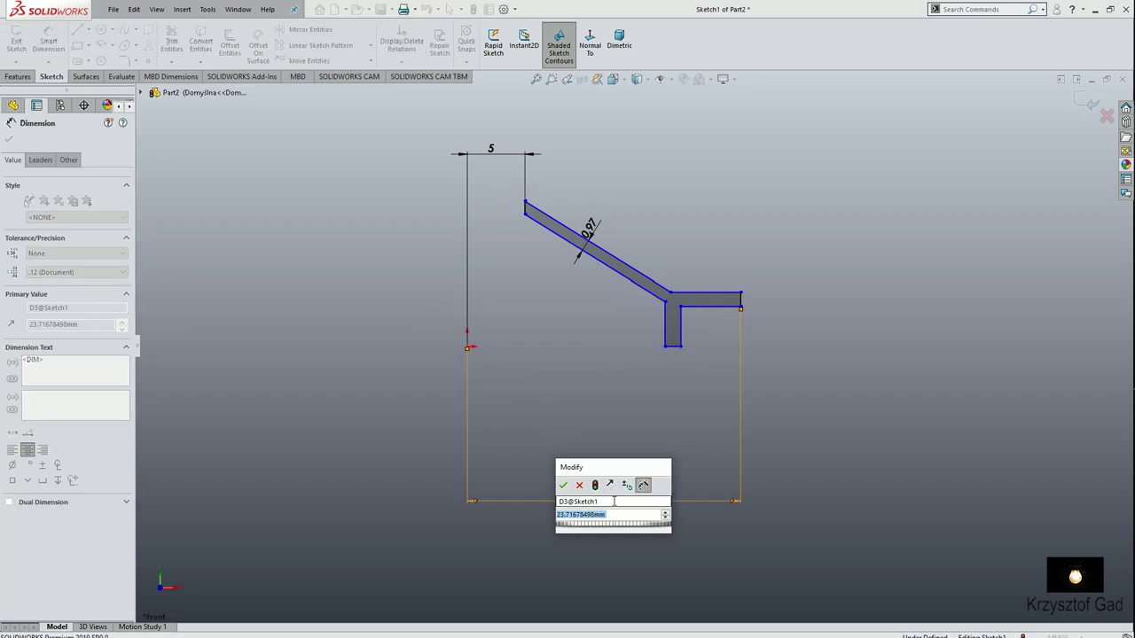
pyautogui.write('50')
pyautogui.press('Return')
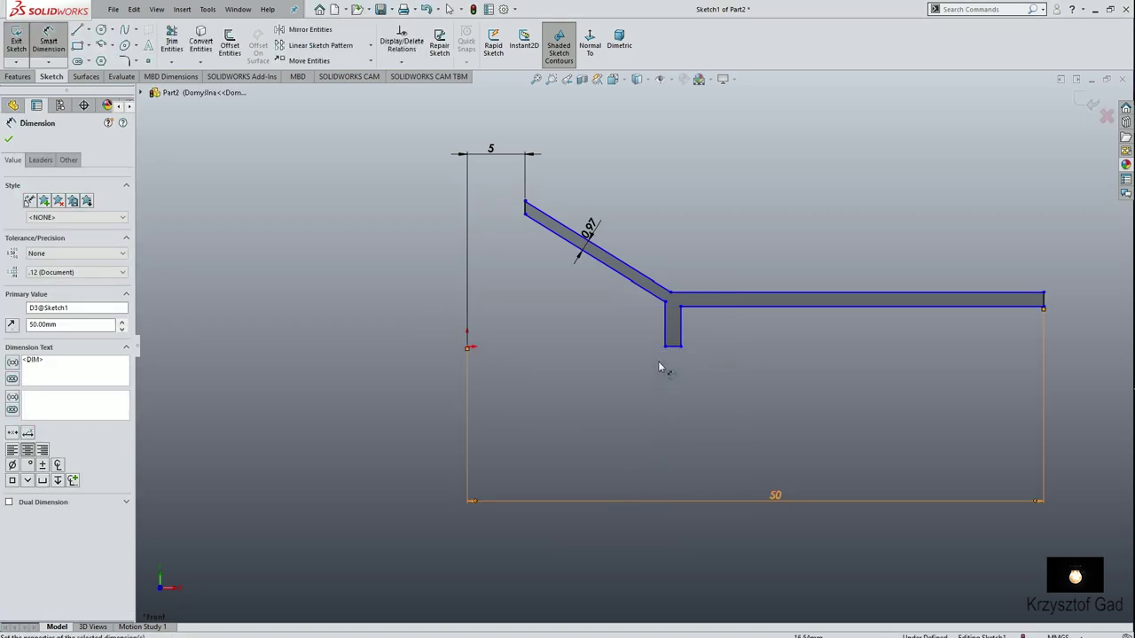
pyautogui.click(680, 345)
pyautogui.click(467, 345)
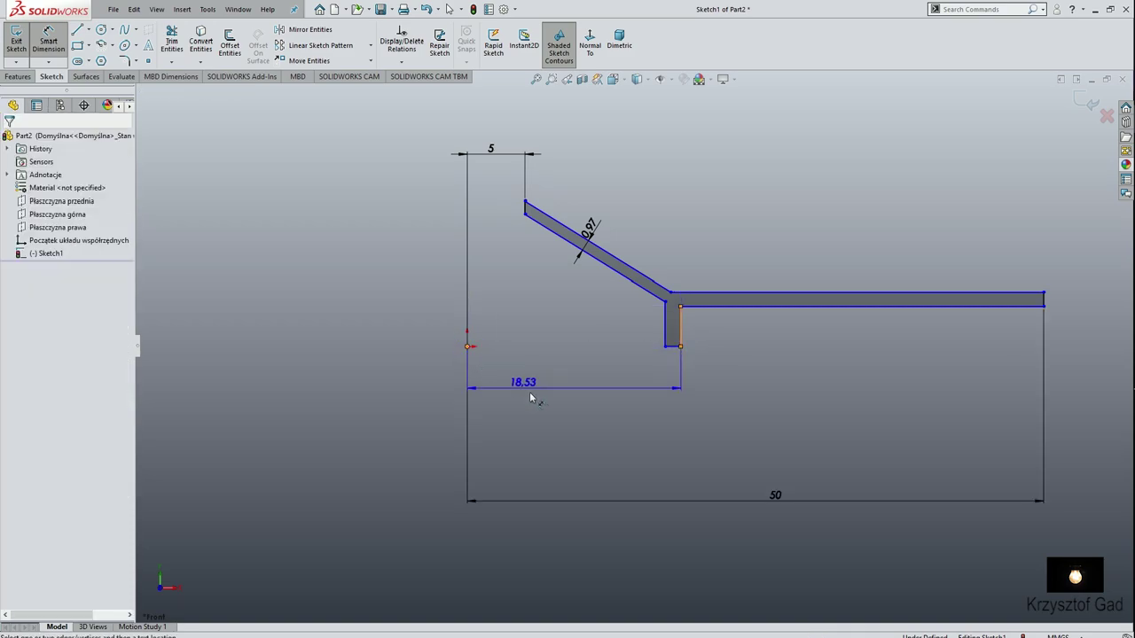
pyautogui.click(547, 458)
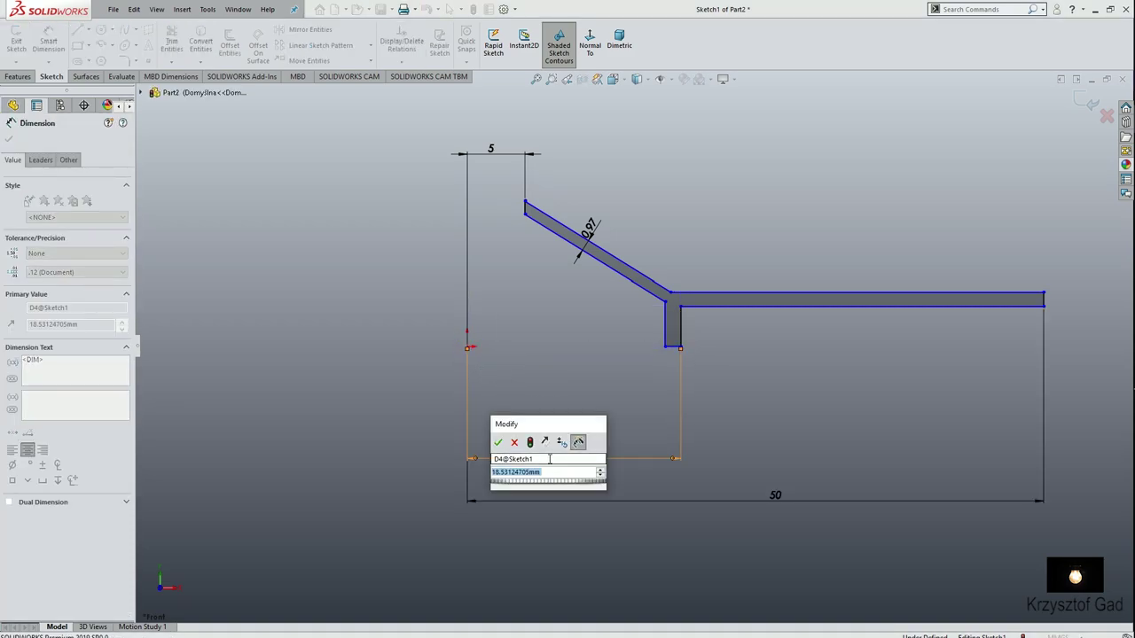
pyautogui.press('Return')
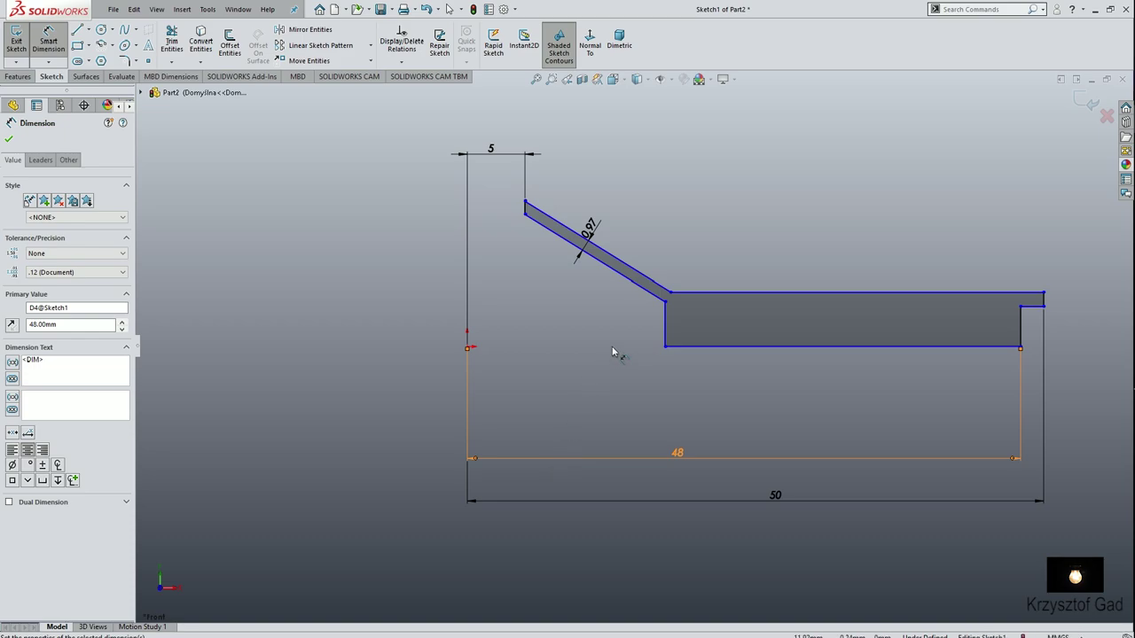
# Set the vertical leg line 46,5 from the origin
pyautogui.click(665, 326)
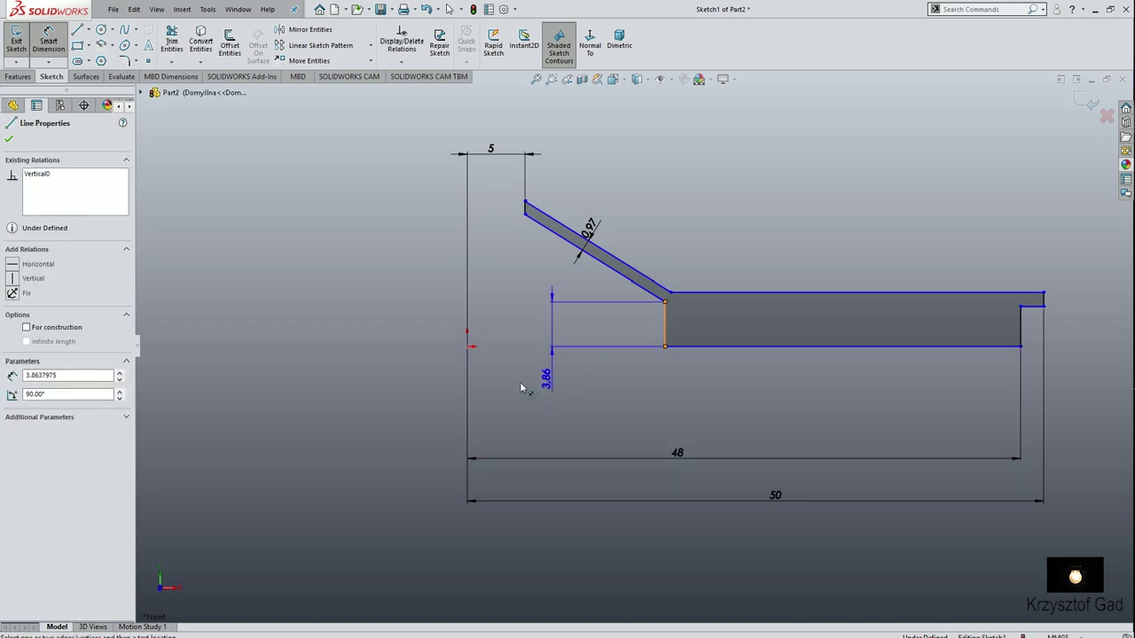
pyautogui.click(468, 346)
pyautogui.click(523, 426)
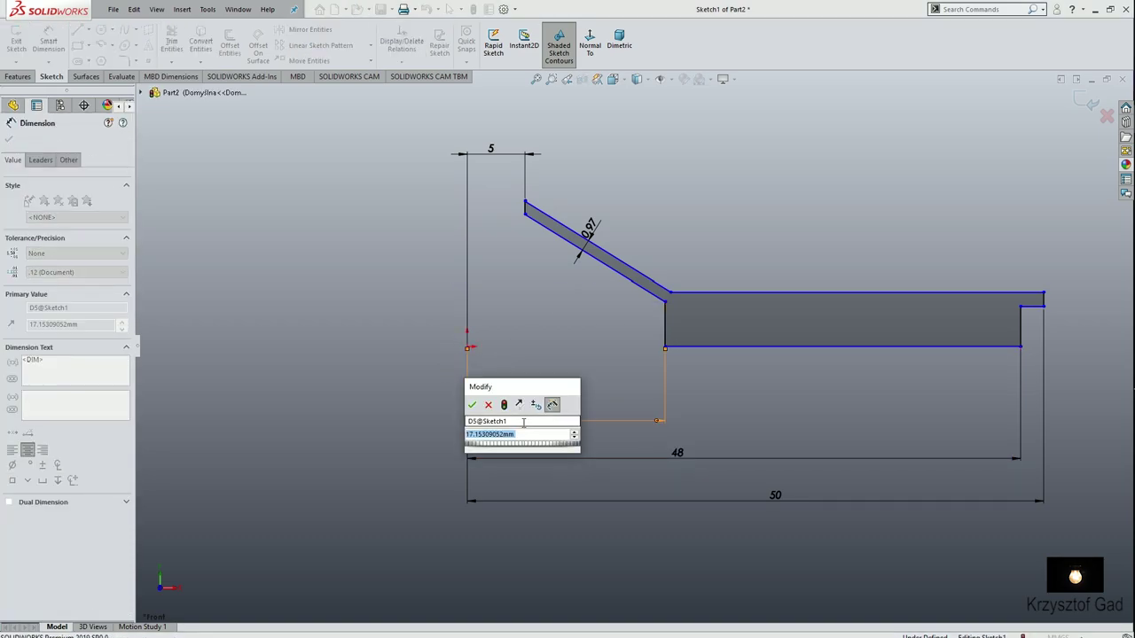
pyautogui.write('46,5')
pyautogui.press('Return')
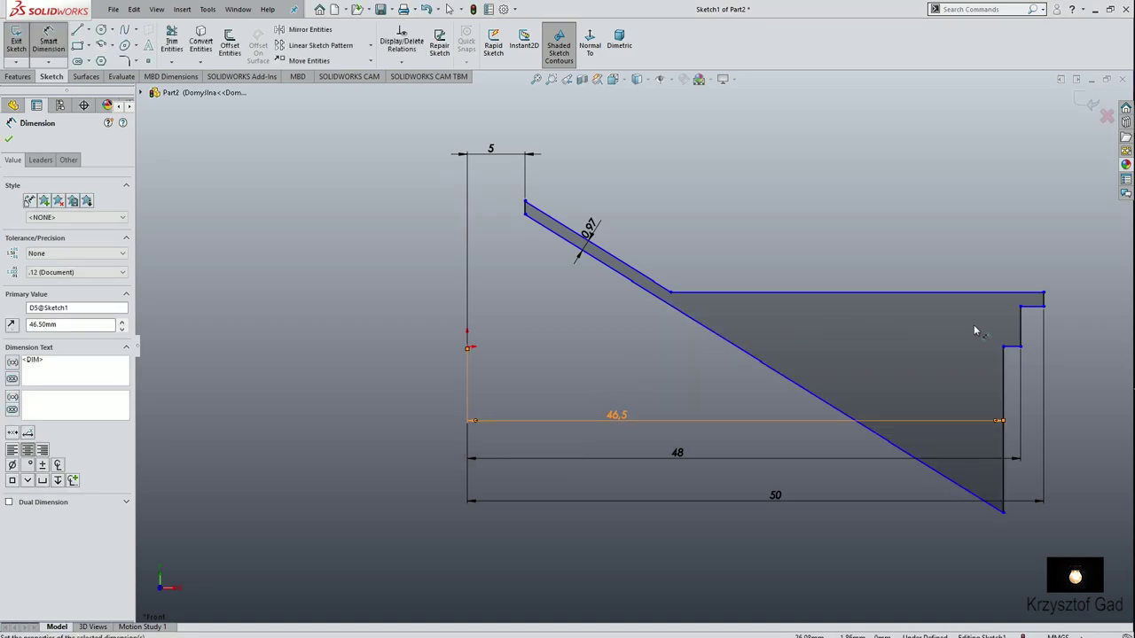
# Set the two short right edge heights to 2 mm and 3 mm
pyautogui.click(1043, 300)
pyautogui.click(1078, 294)
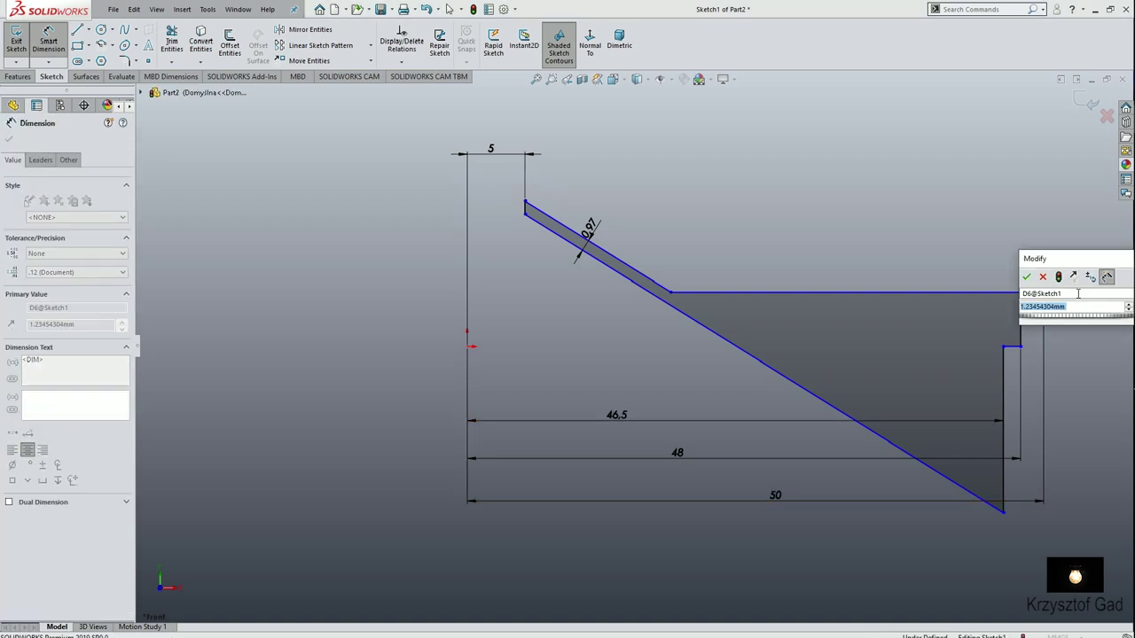
pyautogui.write('2')
pyautogui.press('Return')
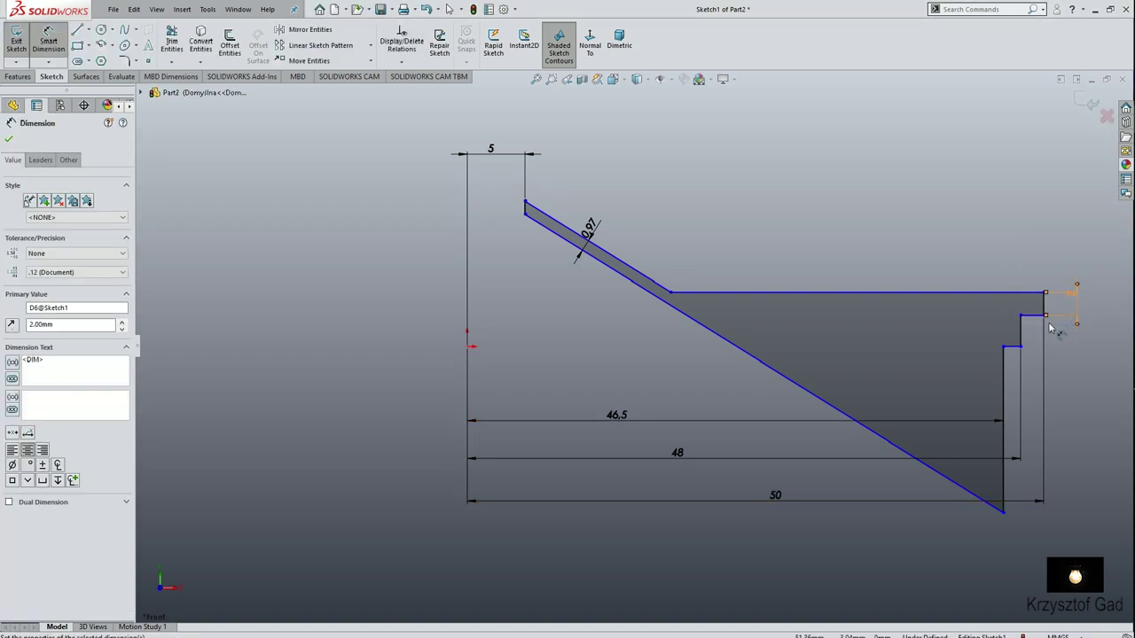
pyautogui.click(1021, 330)
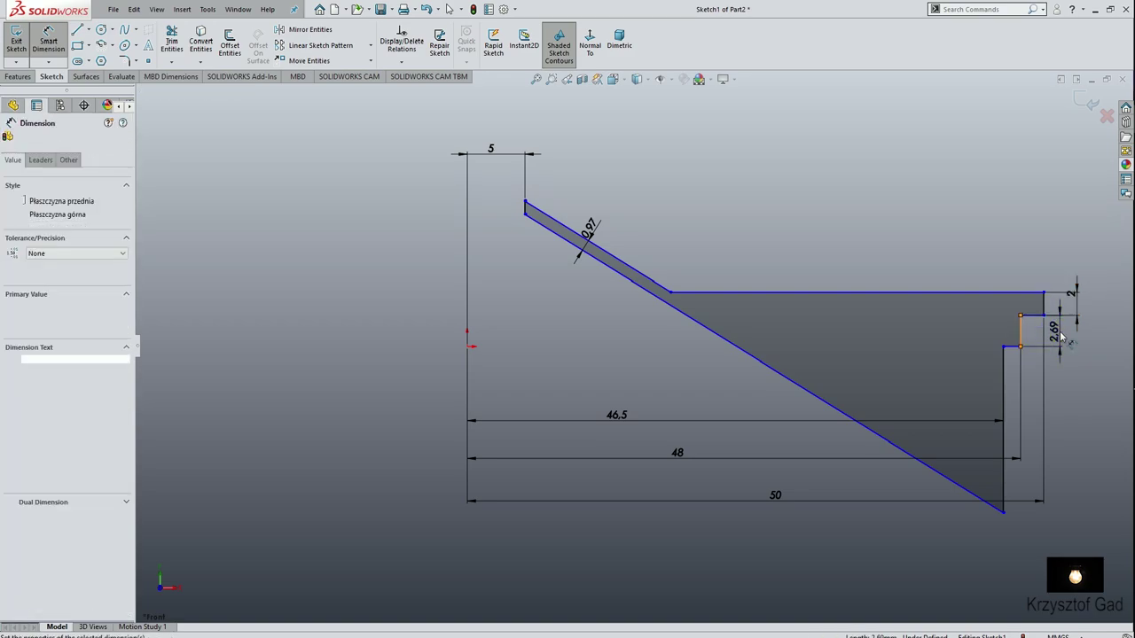
pyautogui.click(1057, 330)
pyautogui.write('3')
pyautogui.press('Return')
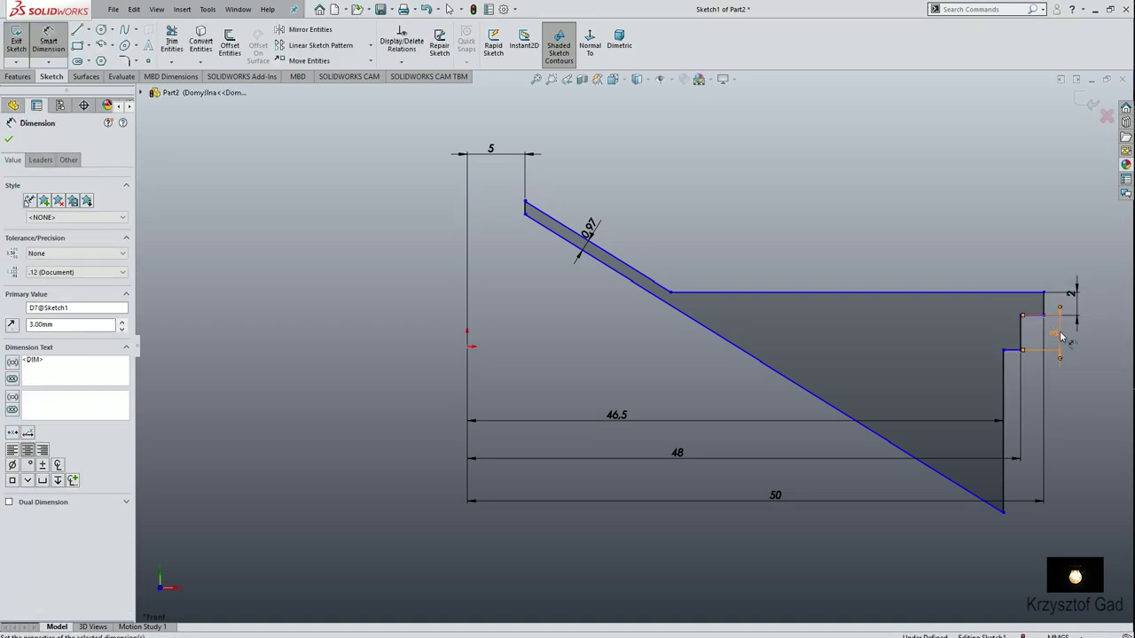
# Make the profile's bottom line level with the origin (0 offset)
pyautogui.click(993, 351)
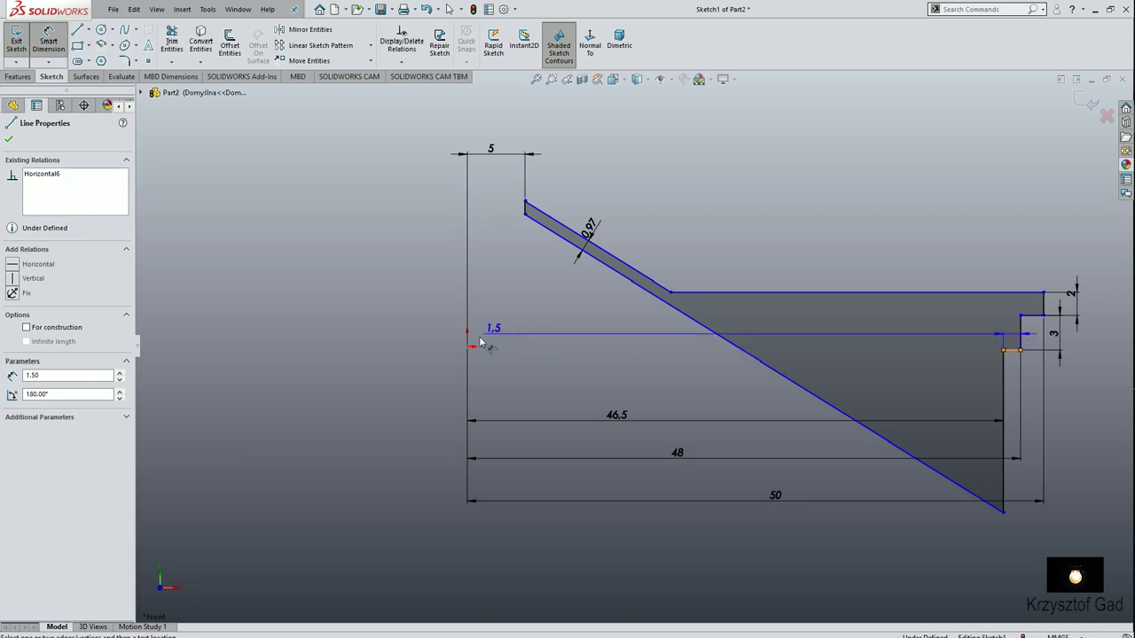
pyautogui.click(467, 346)
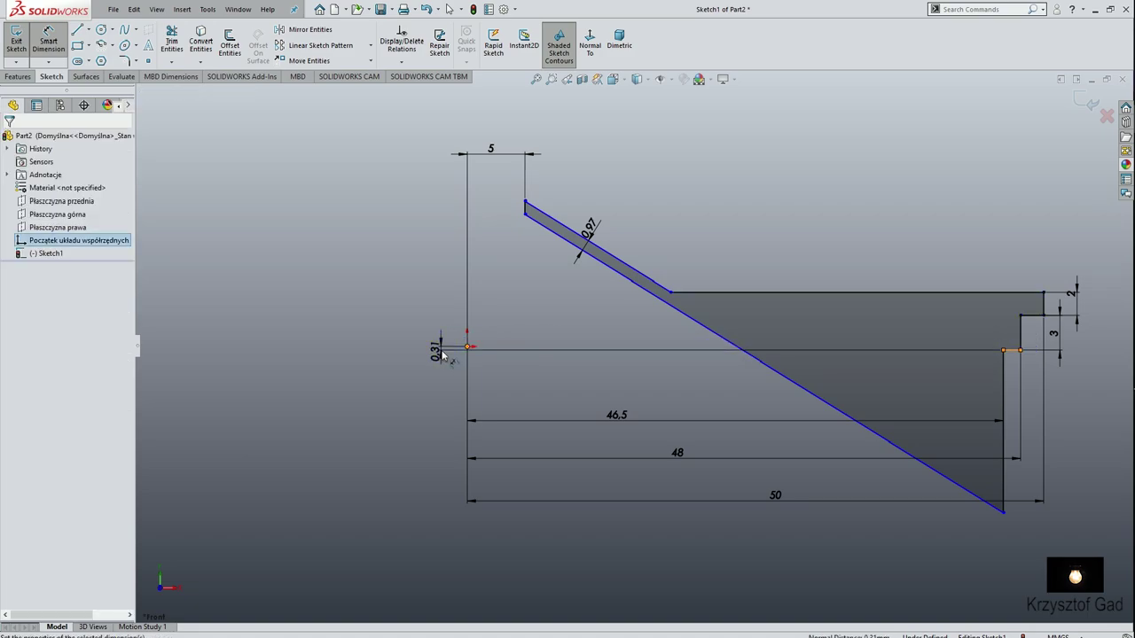
pyautogui.click(441, 355)
pyautogui.write('0')
pyautogui.press('Return')
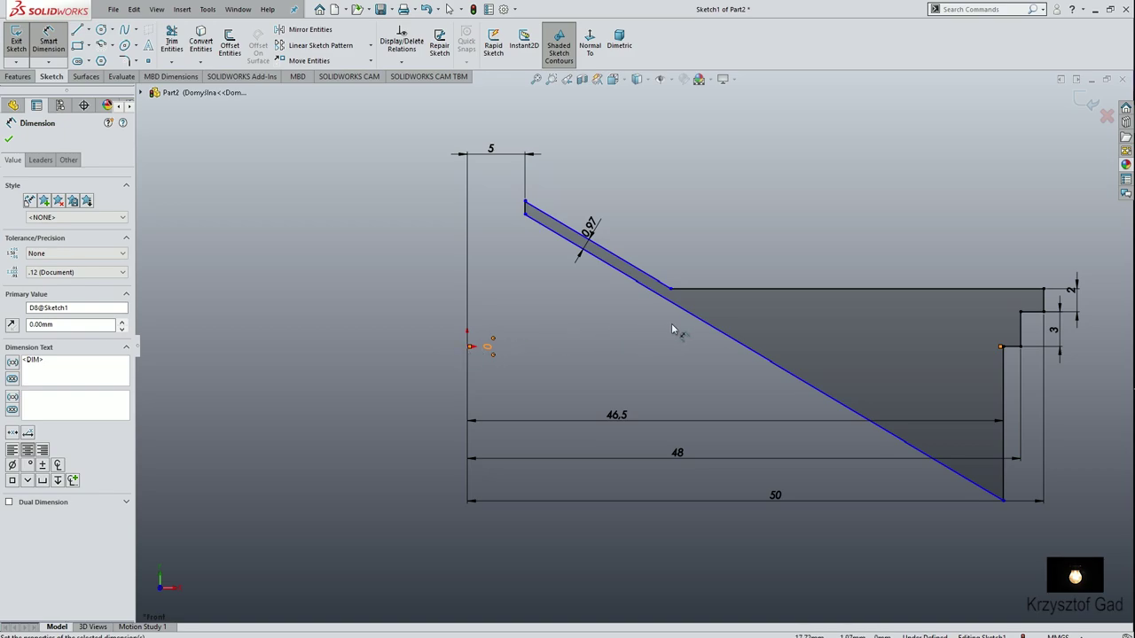
# Set the top ledge and the inner horizontal step each to 2 mm
pyautogui.click(849, 289)
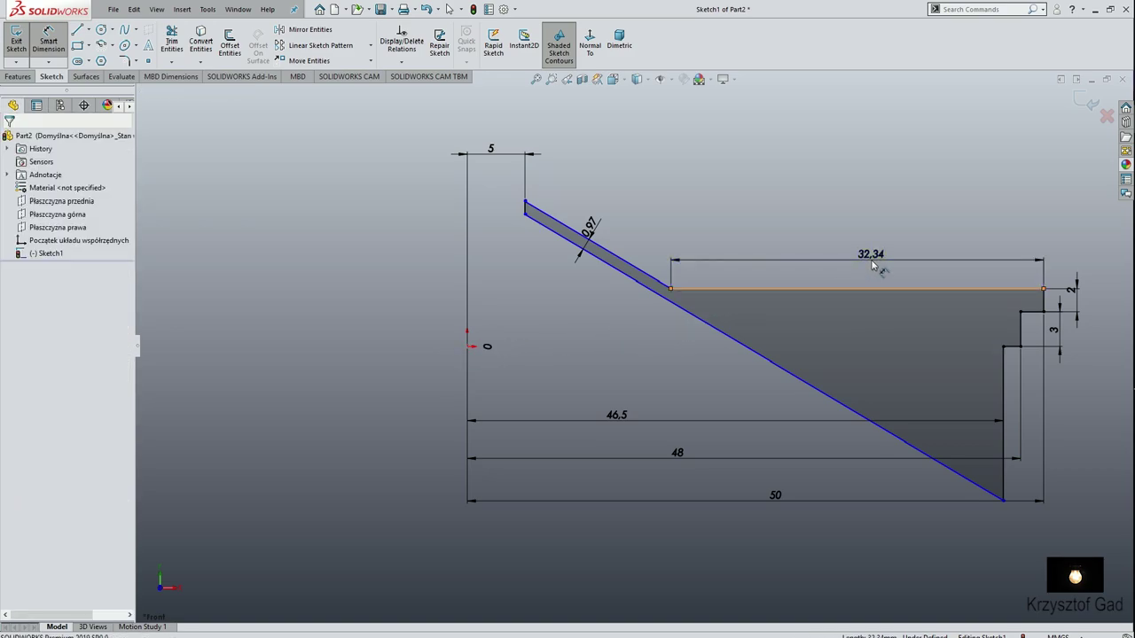
pyautogui.click(873, 260)
pyautogui.write('2.00mm')
pyautogui.press('Return')
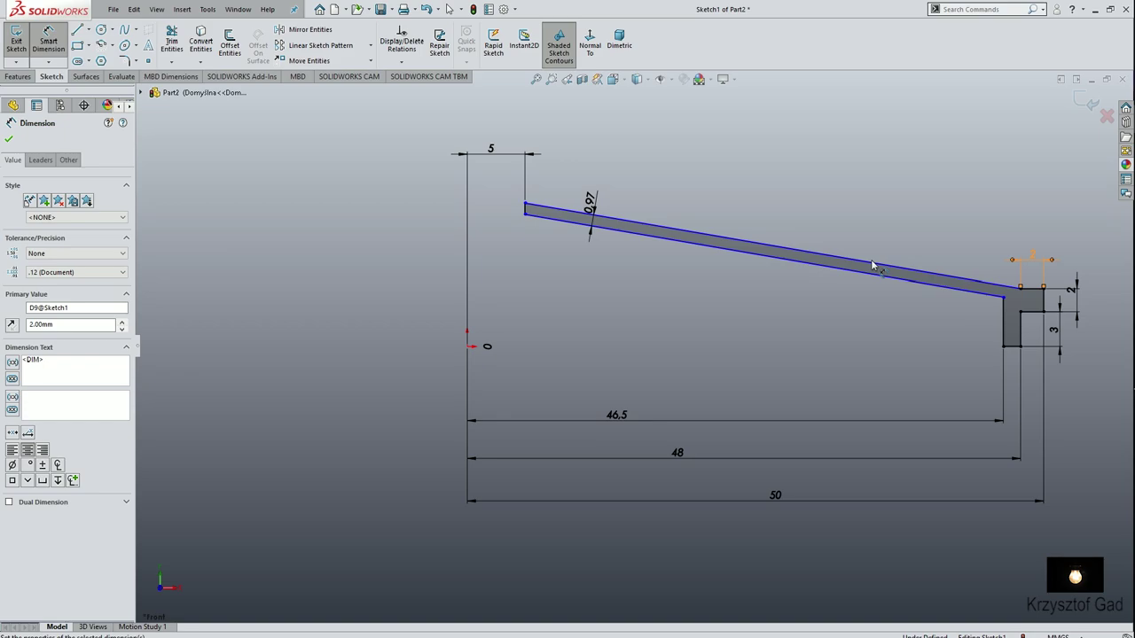
pyautogui.click(1033, 315)
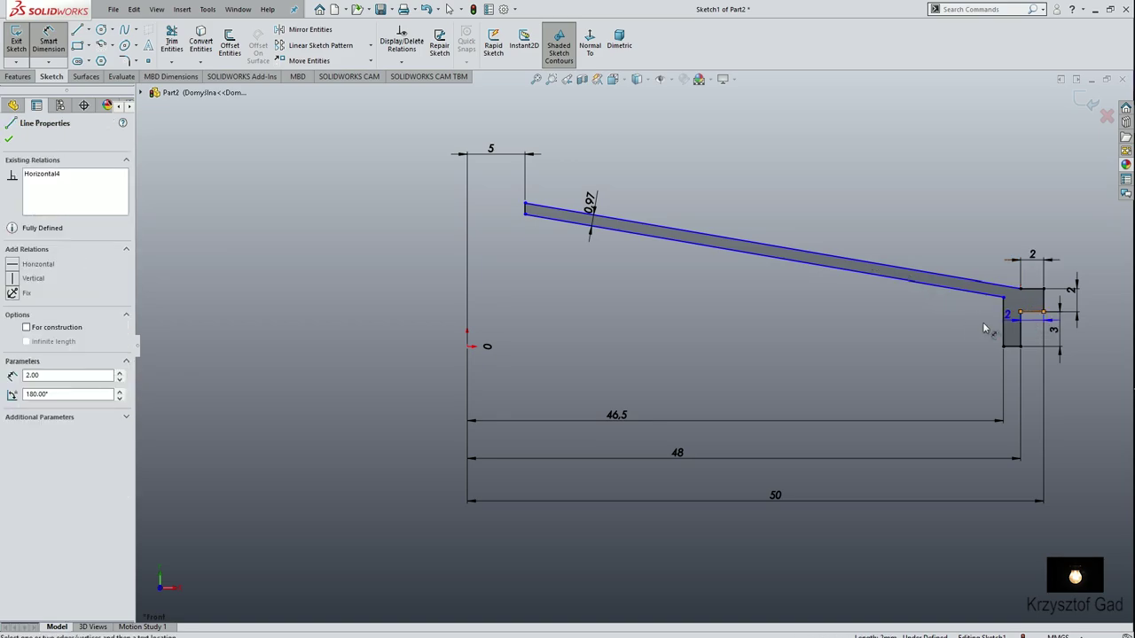
pyautogui.click(962, 326)
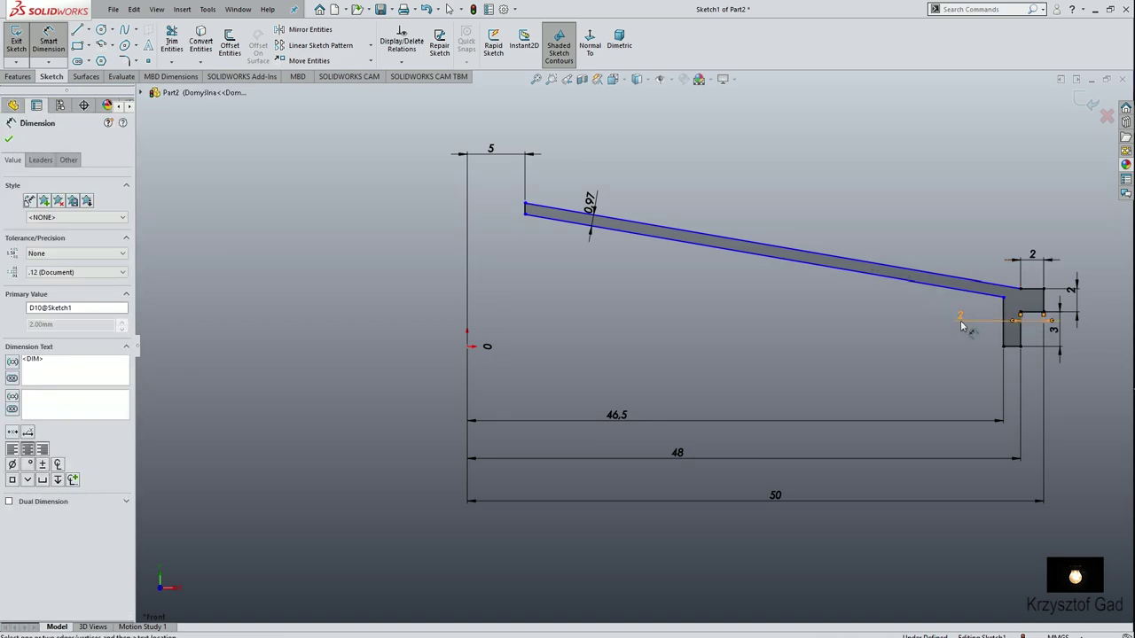
# Raise the slope's left end 15 mm above the right corner
pyautogui.click(525, 205)
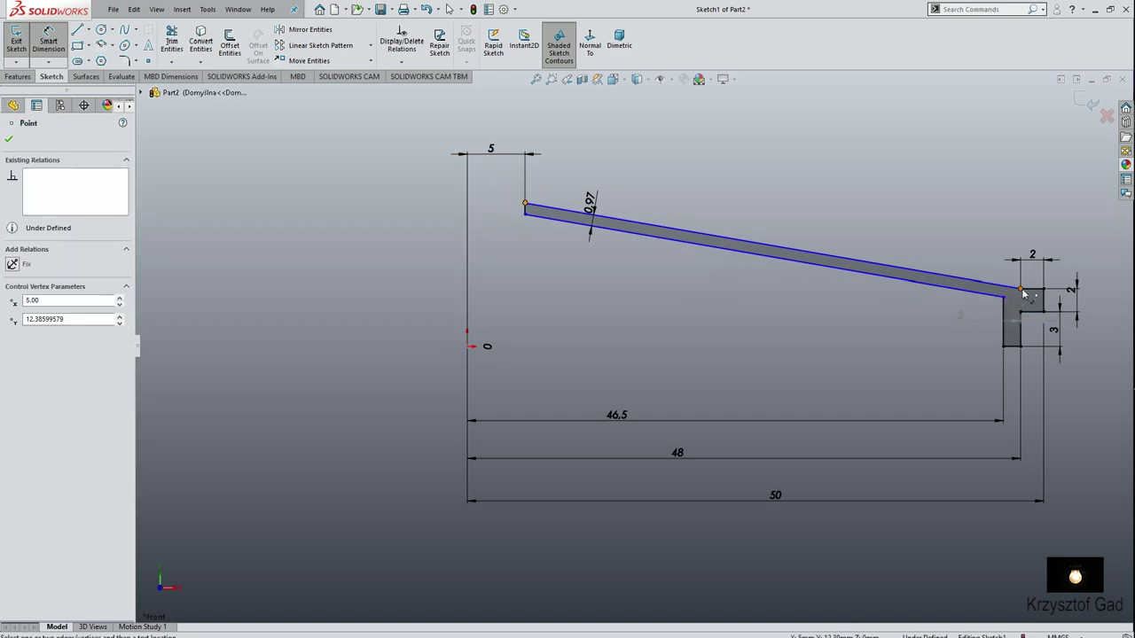
pyautogui.click(1031, 292)
pyautogui.click(1099, 248)
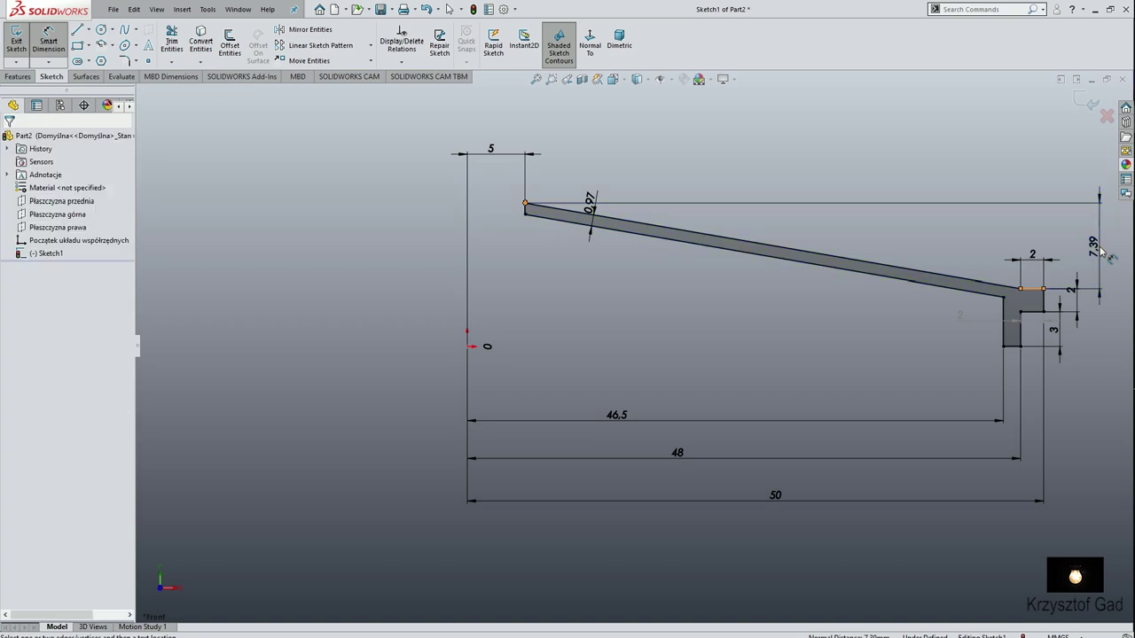
pyautogui.write('15')
pyautogui.press('Return')
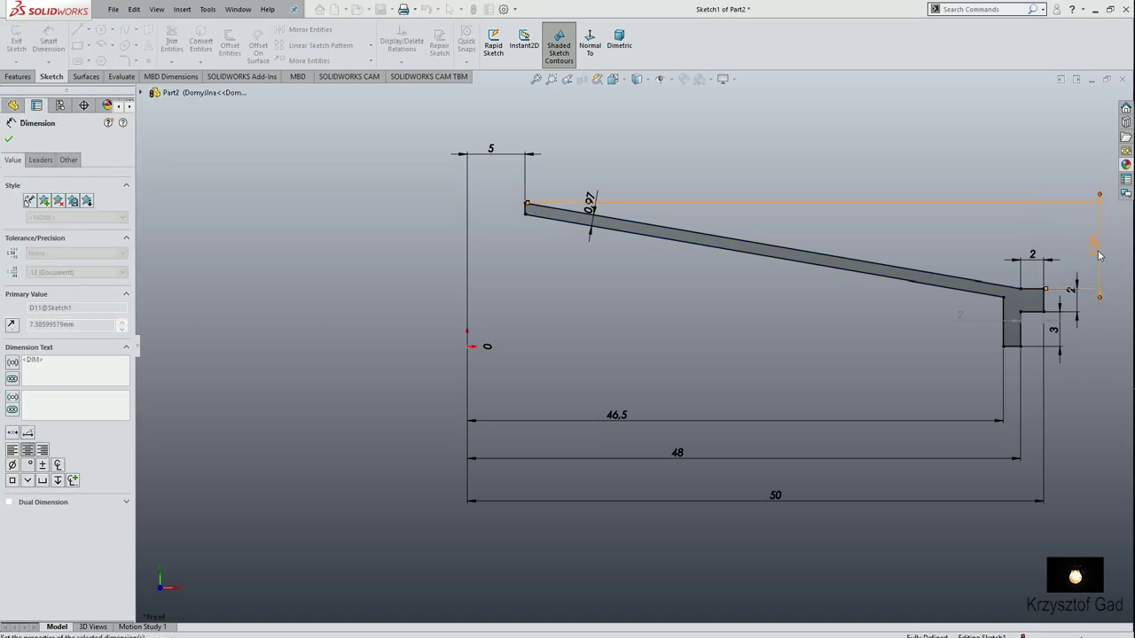
pyautogui.click(970, 243)
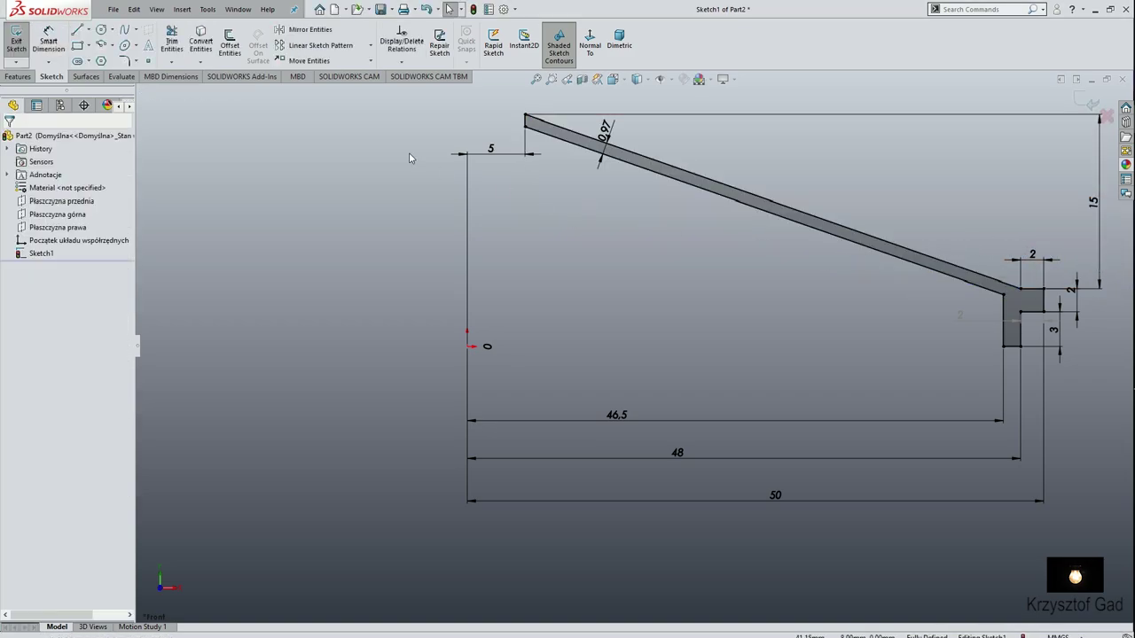
# Add a vertical centerline up from the origin and exit the sketch
pyautogui.click(88, 29)
pyautogui.click(102, 56)
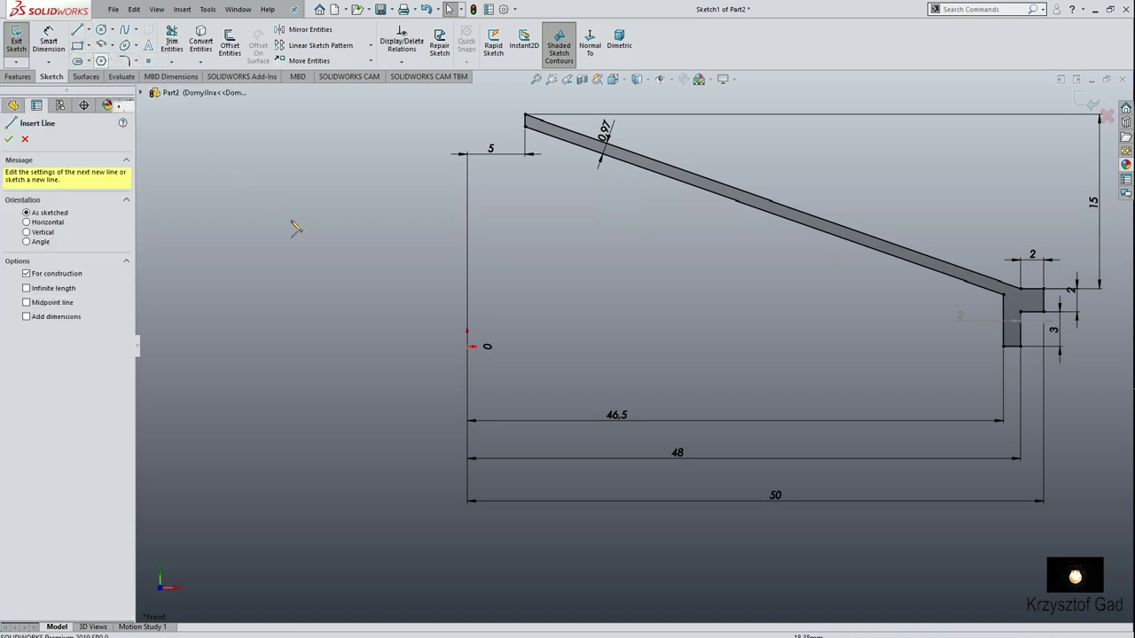
pyautogui.click(468, 347)
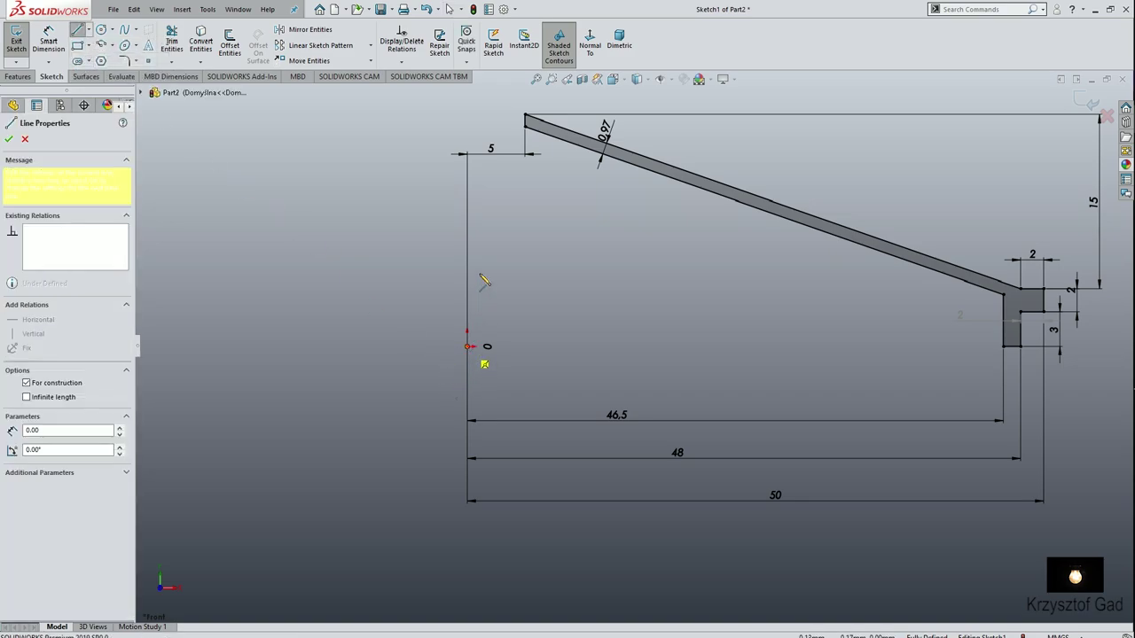
pyautogui.click(467, 241)
pyautogui.press('Escape')
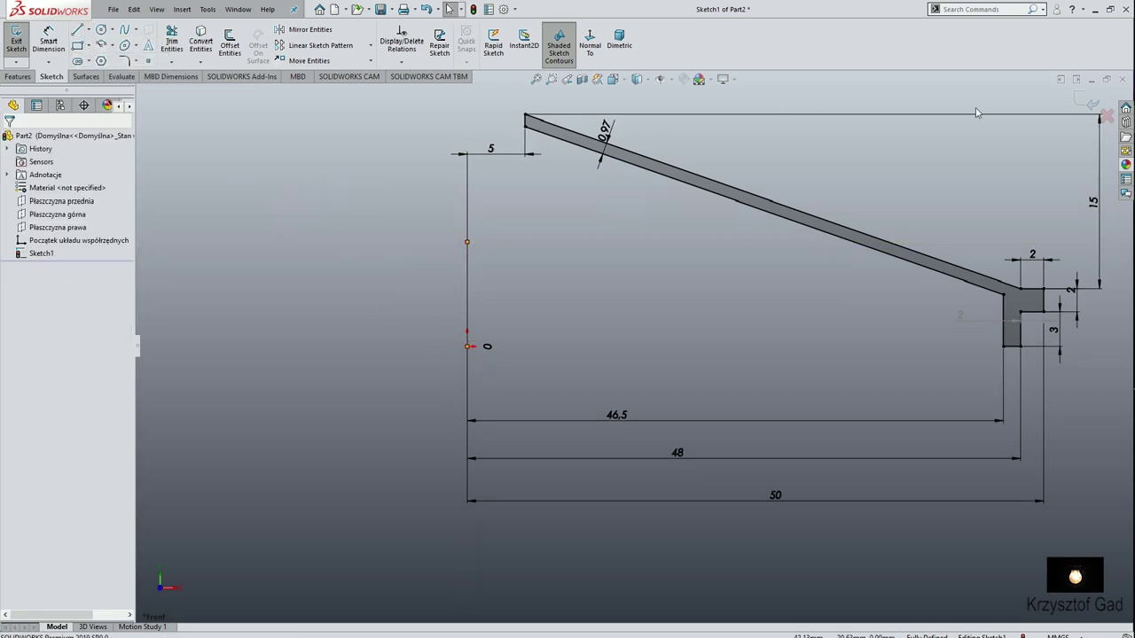
pyautogui.click(1085, 101)
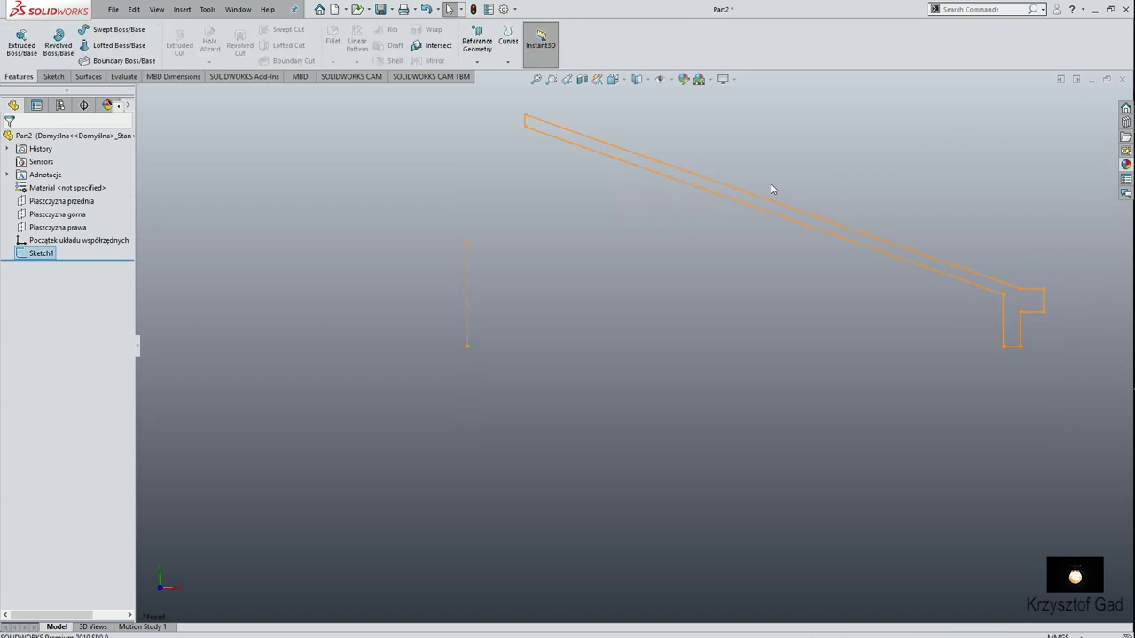
# Revolve the lid sketch 360° about the centerline
pyautogui.scroll(2, 745, 191)
pyautogui.click(674, 206)
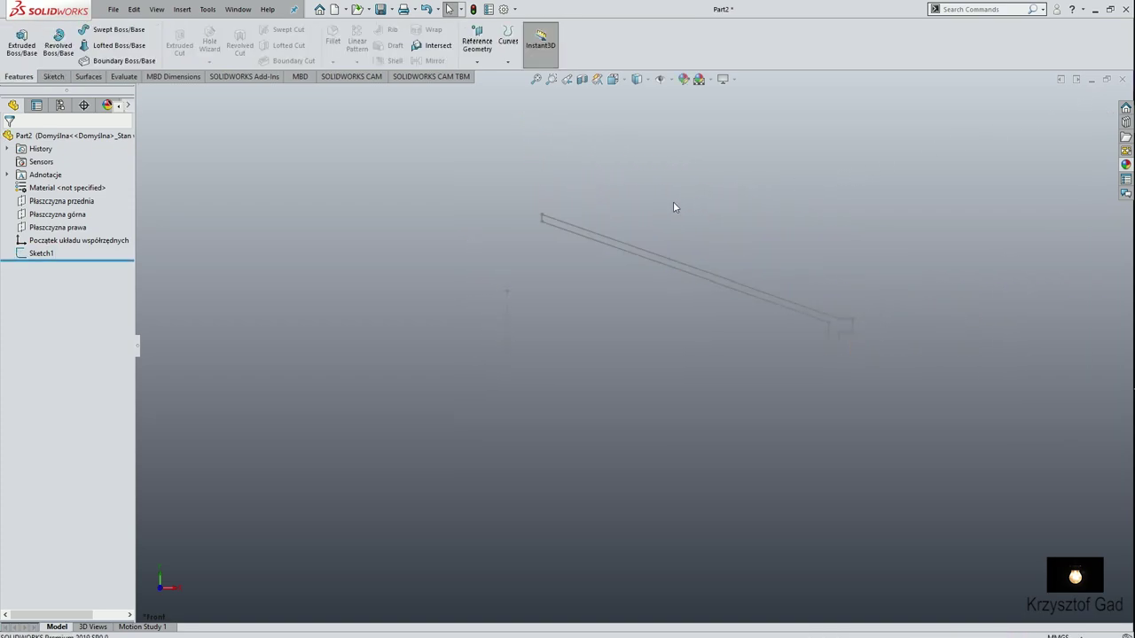
pyautogui.click(58, 40)
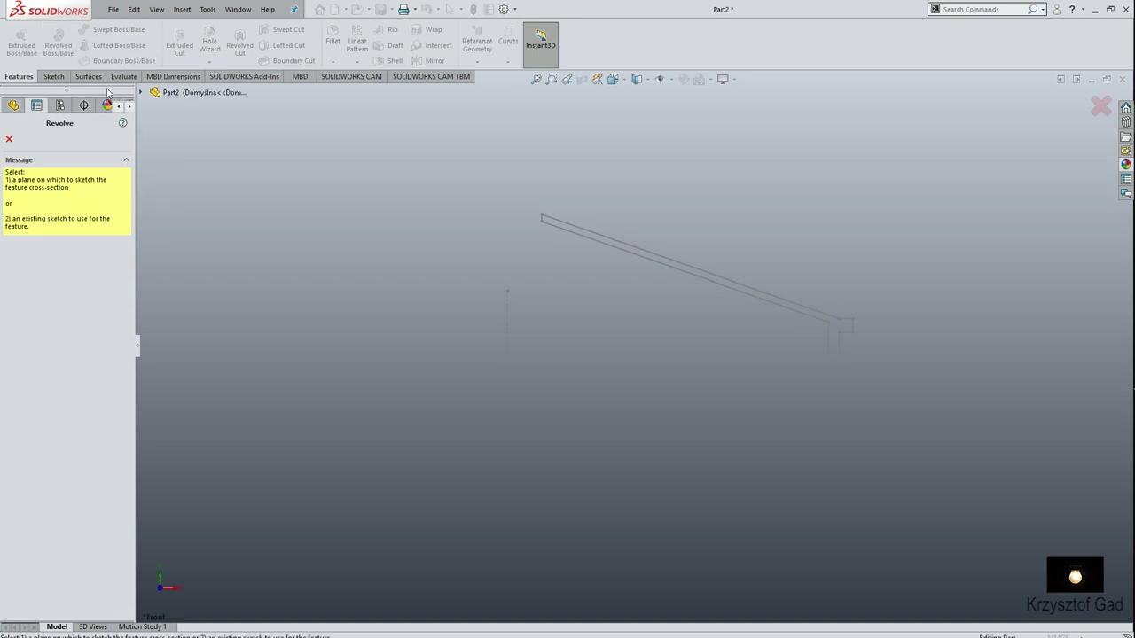
pyautogui.click(597, 238)
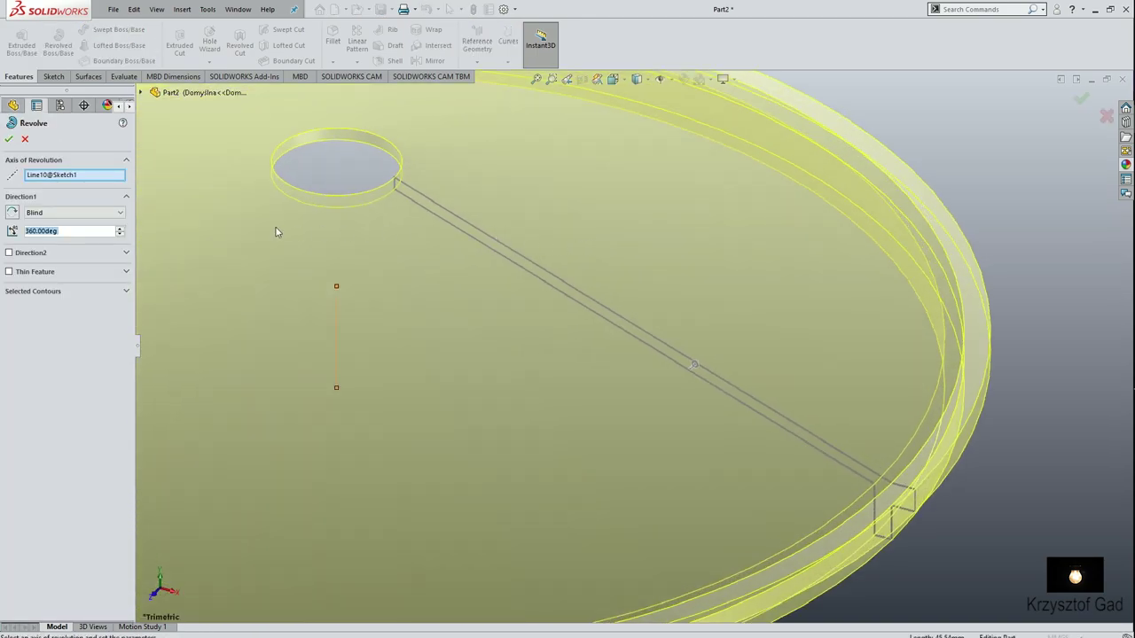
pyautogui.click(8, 140)
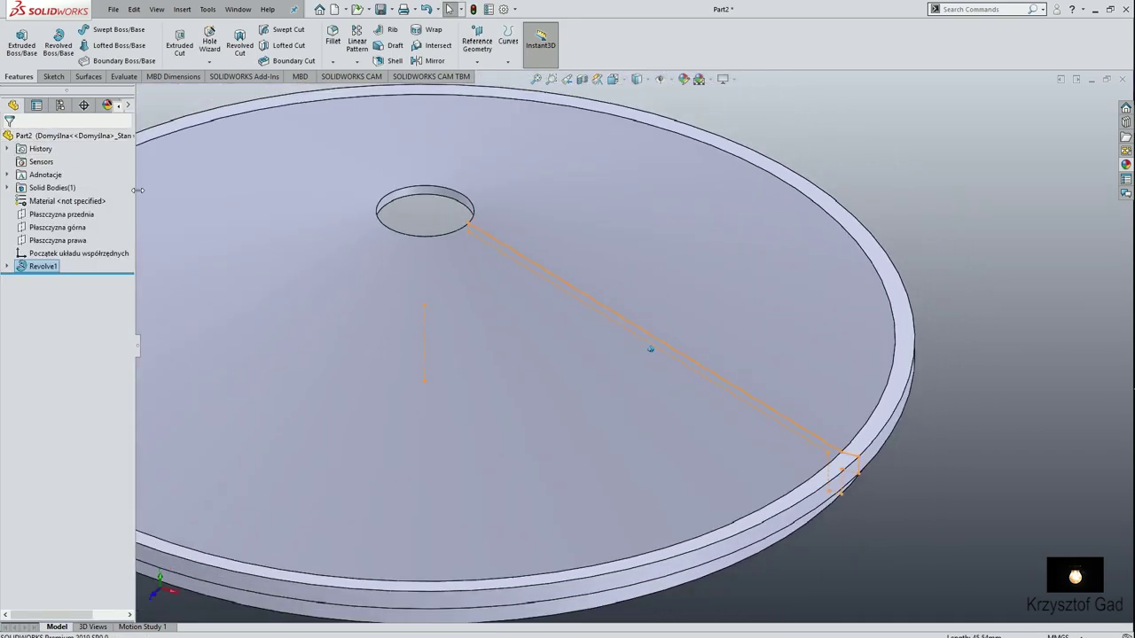
# Assign ABS PC from the Plastics materials to the lid
pyautogui.press('Down')
pyautogui.press('Down')
pyautogui.press('Down')
pyautogui.press('Down')
pyautogui.press('Down')
pyautogui.press('Down')
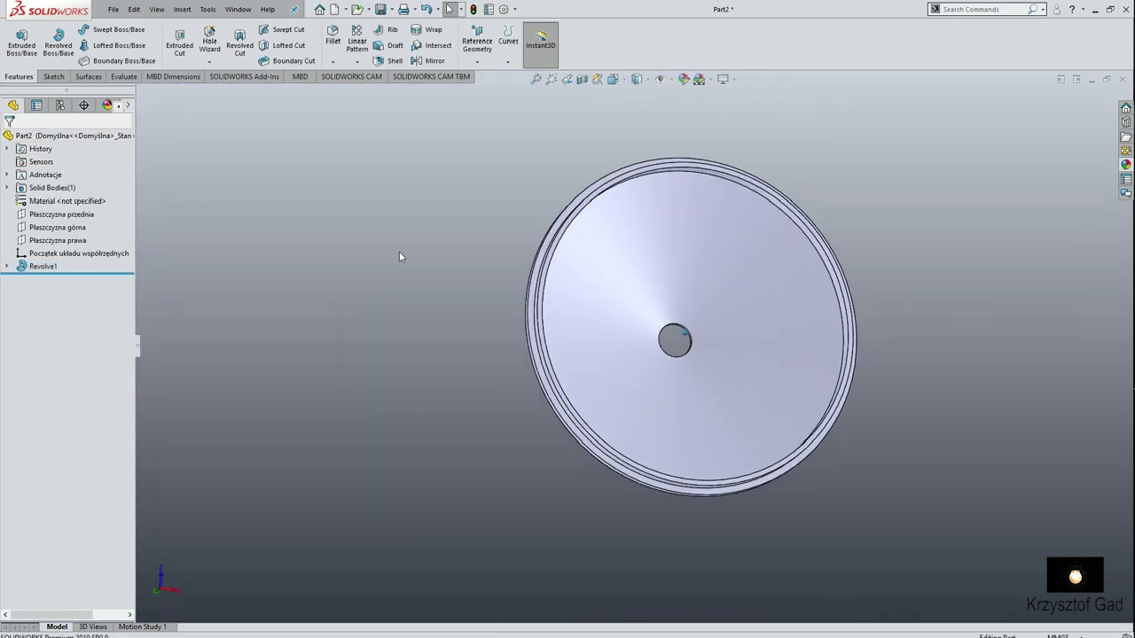
pyautogui.press('Down')
pyautogui.press('Down')
pyautogui.press('Down')
pyautogui.rightClick(67, 201)
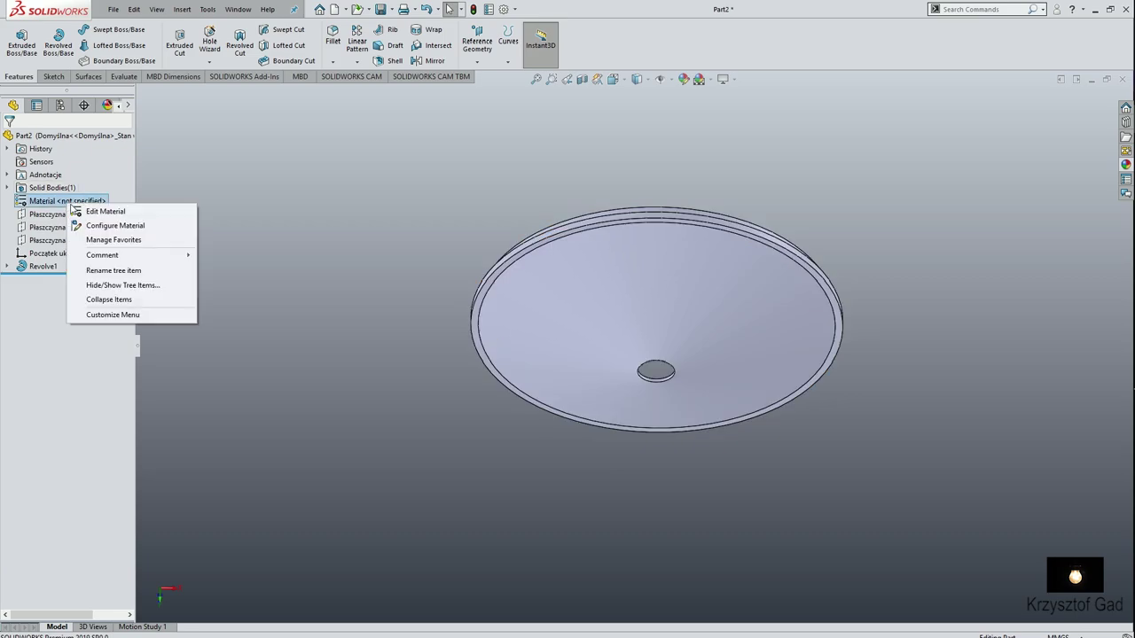
pyautogui.click(76, 211)
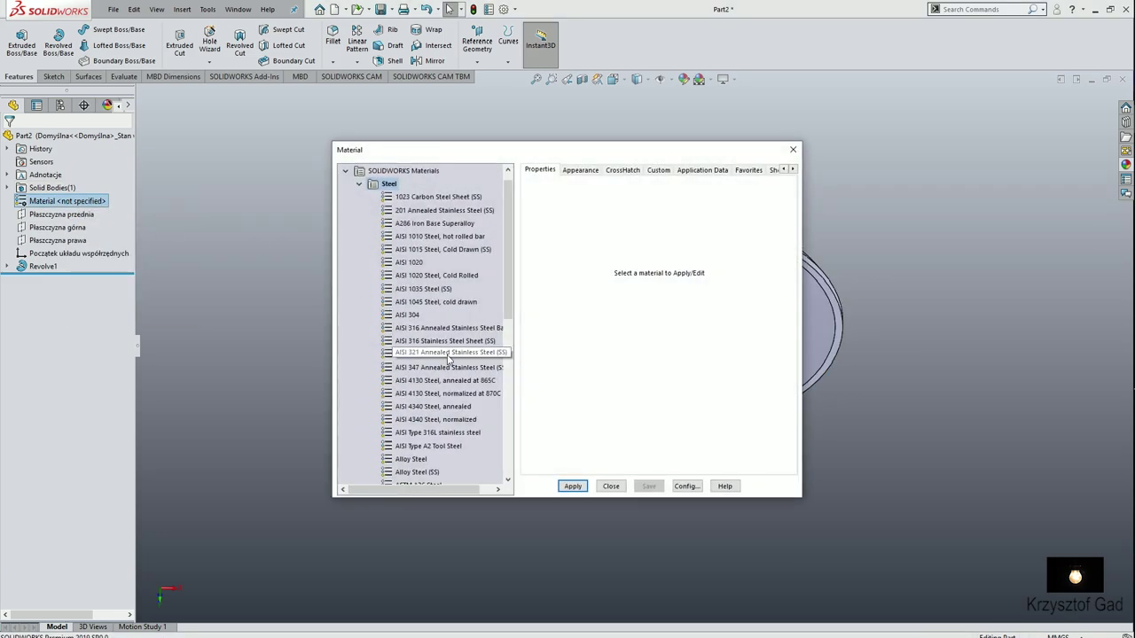
pyautogui.moveTo(506, 301); pyautogui.dragTo(525, 473)
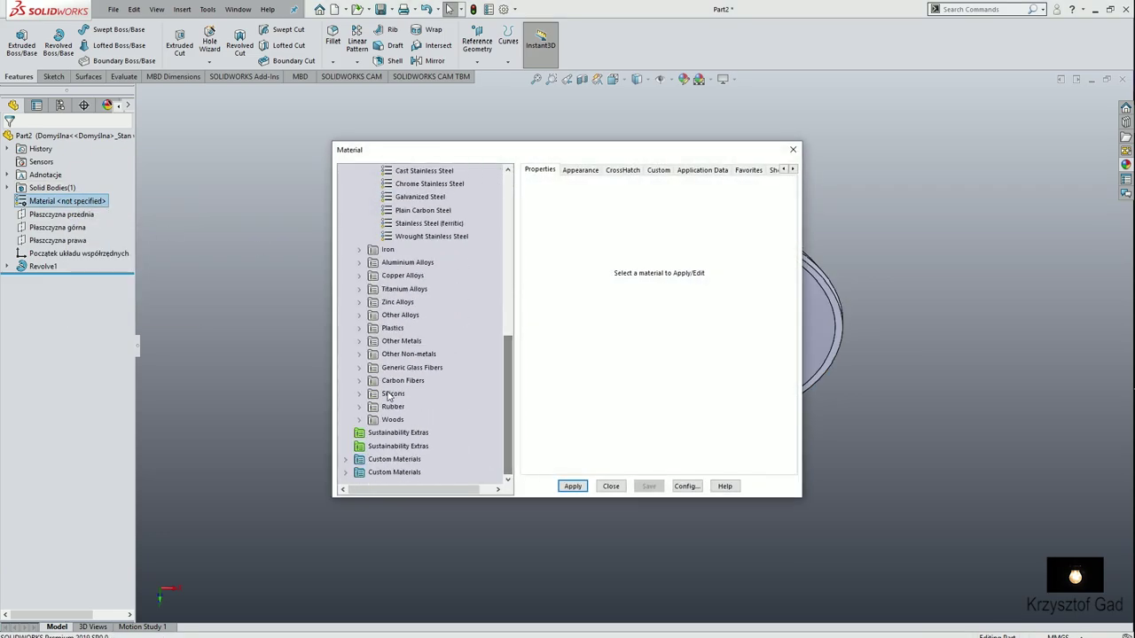
pyautogui.click(360, 329)
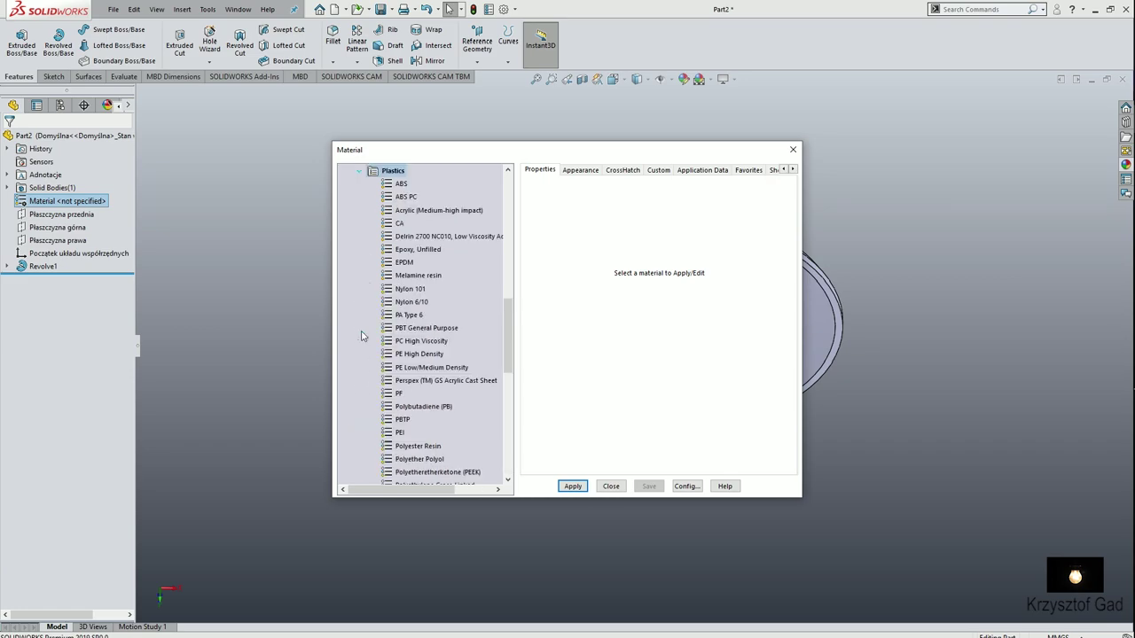
pyautogui.click(409, 198)
pyautogui.click(573, 486)
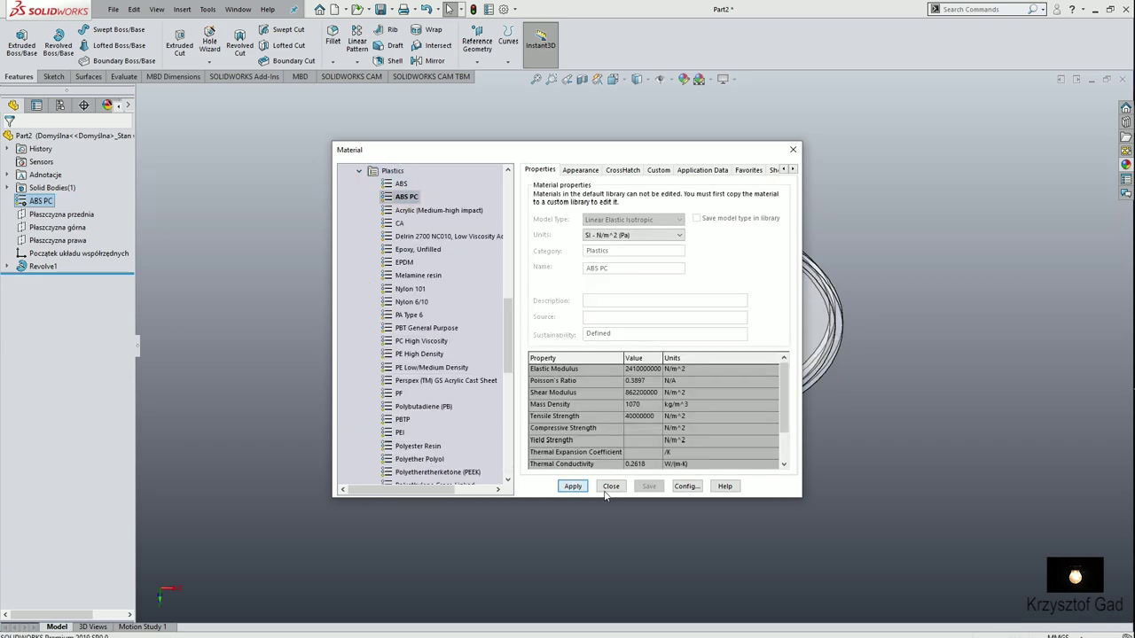
pyautogui.click(611, 486)
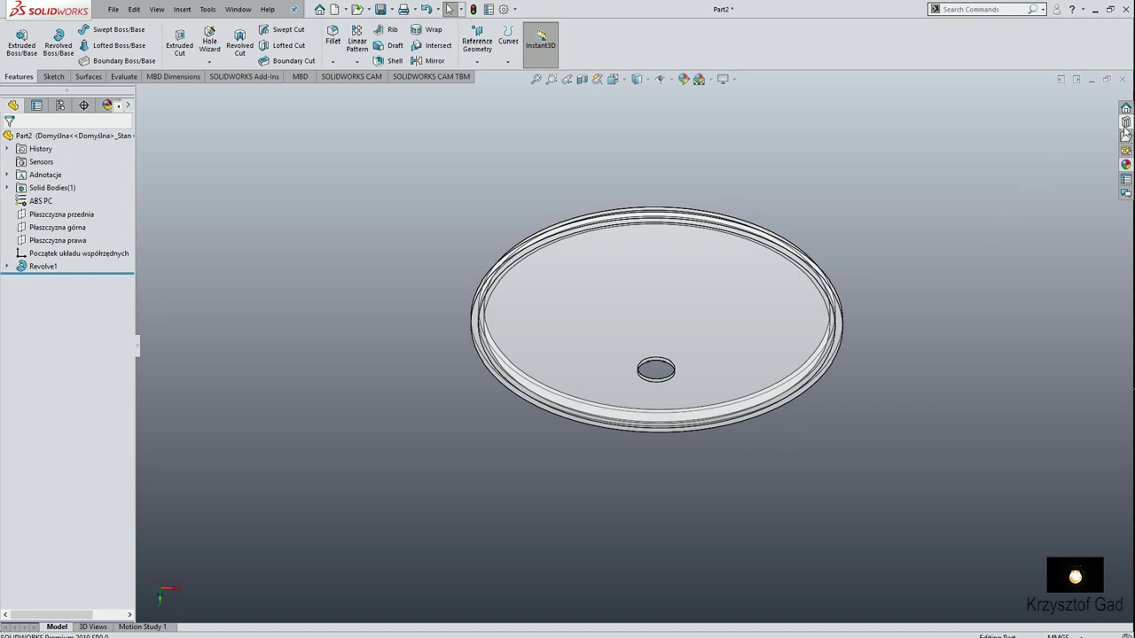
# Give the lid a cream high-gloss plastic appearance and reorient the view
pyautogui.click(1124, 166)
pyautogui.moveTo(1002, 448); pyautogui.dragTo(729, 346)
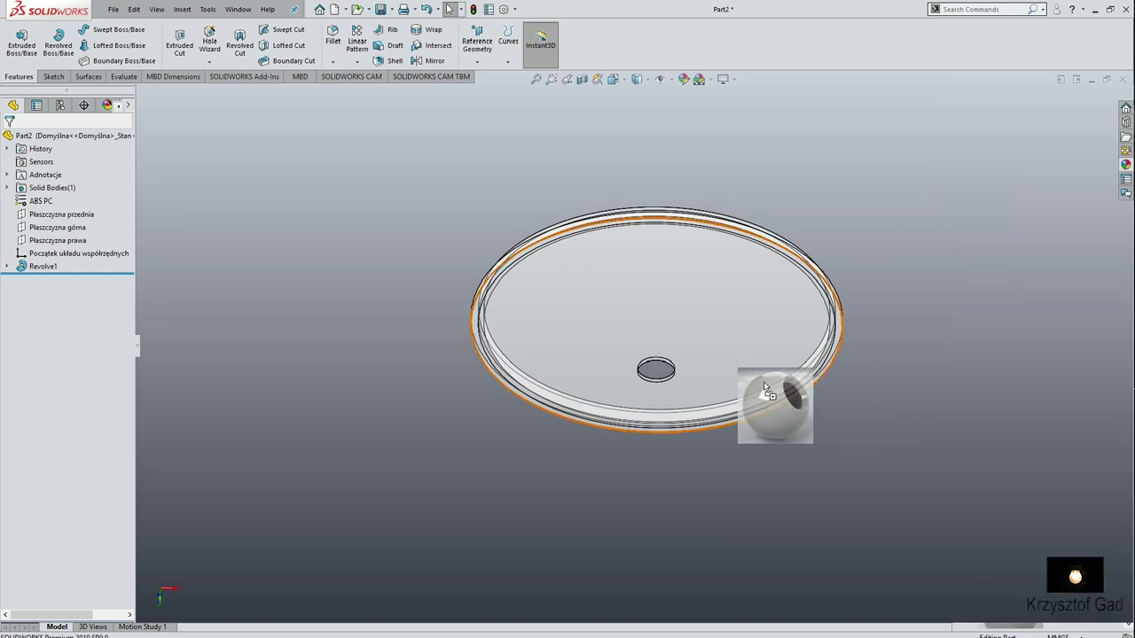
pyautogui.click(745, 342)
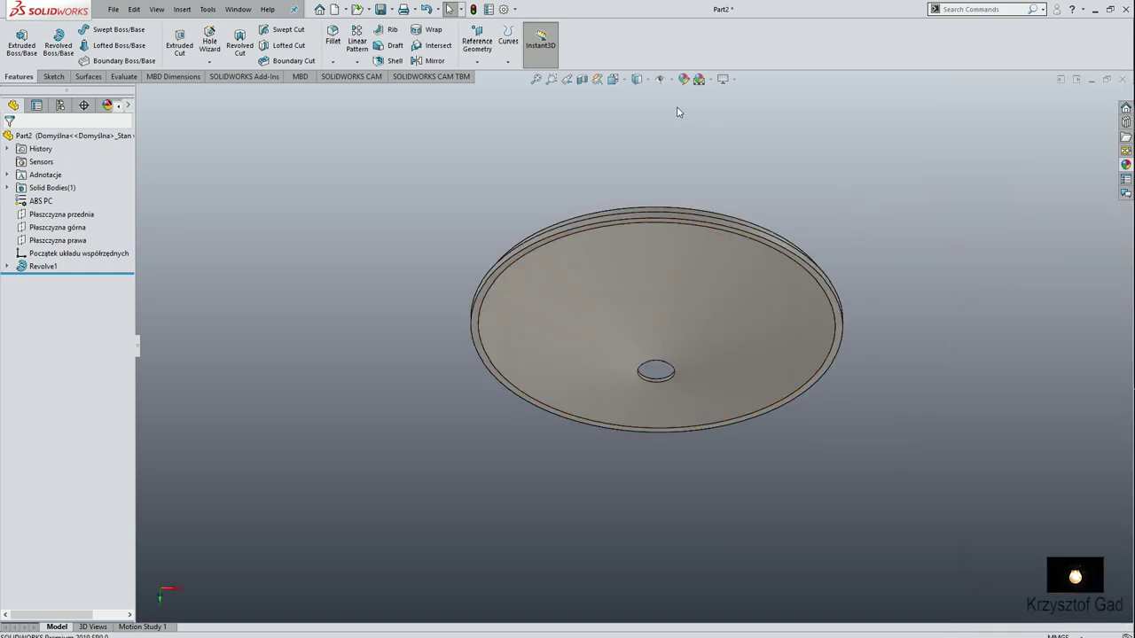
pyautogui.hotkey('ctrl', '7')
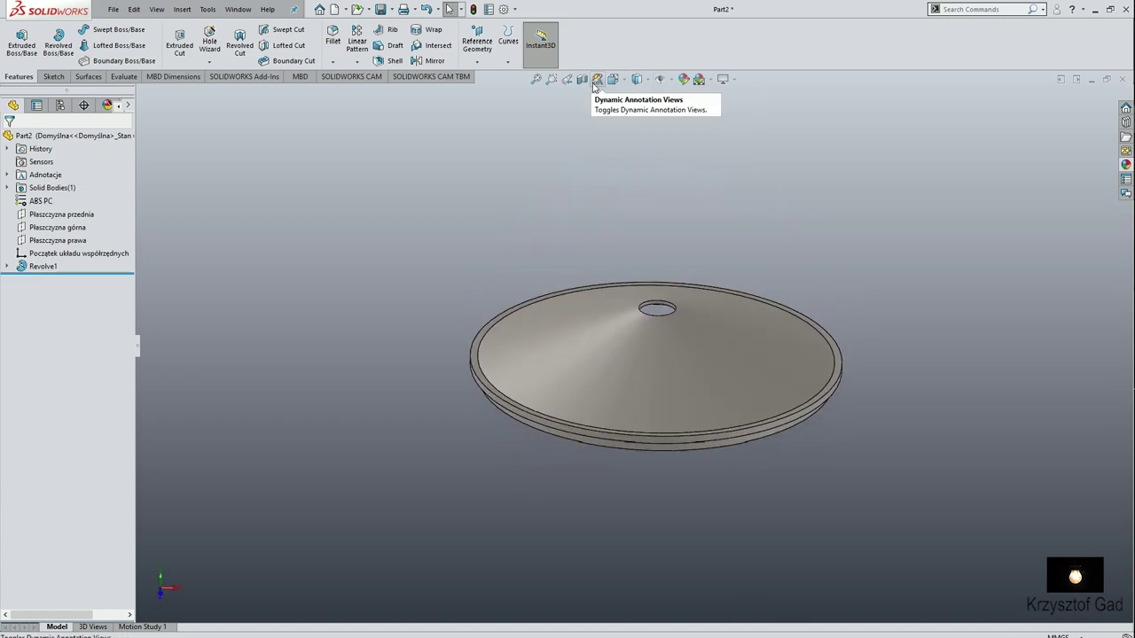
pyautogui.click(611, 81)
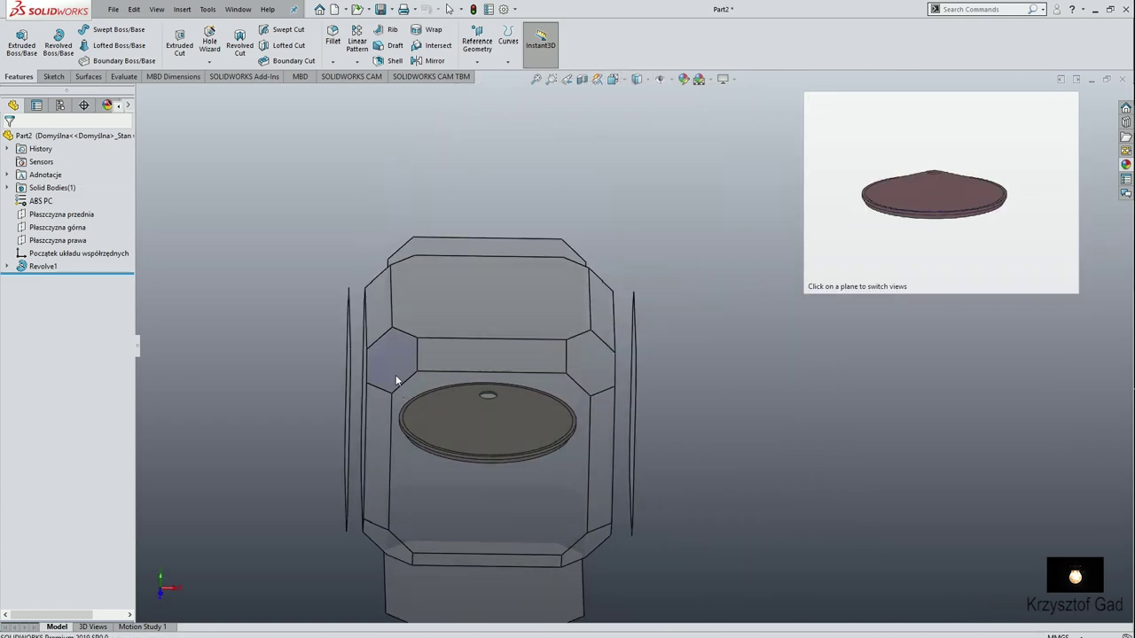
pyautogui.click(396, 374)
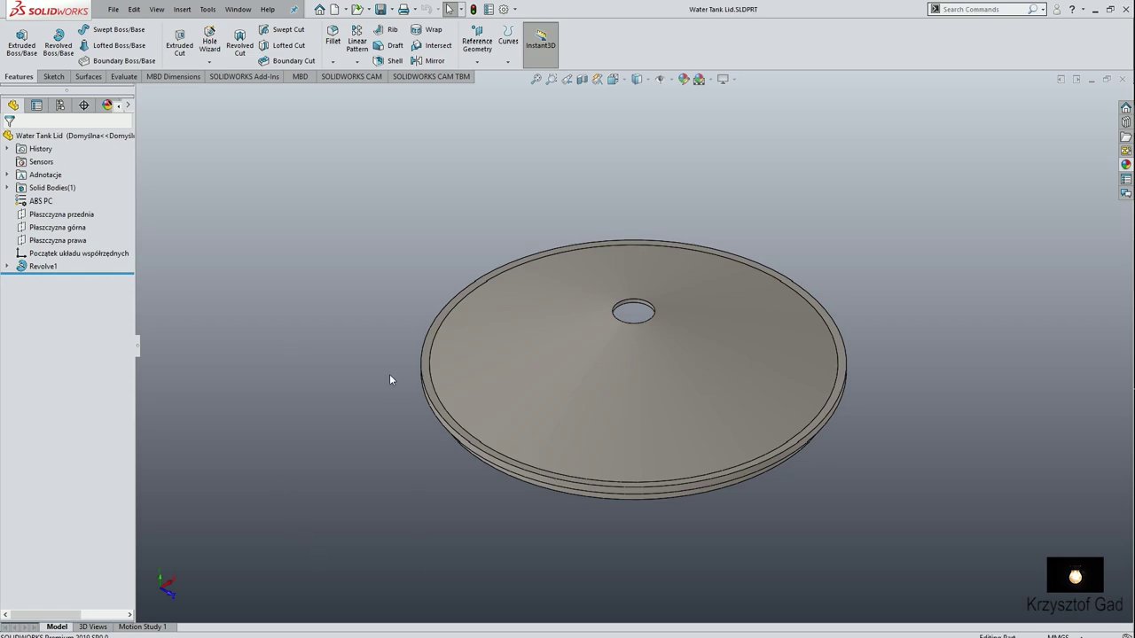
pyautogui.click(320, 10)
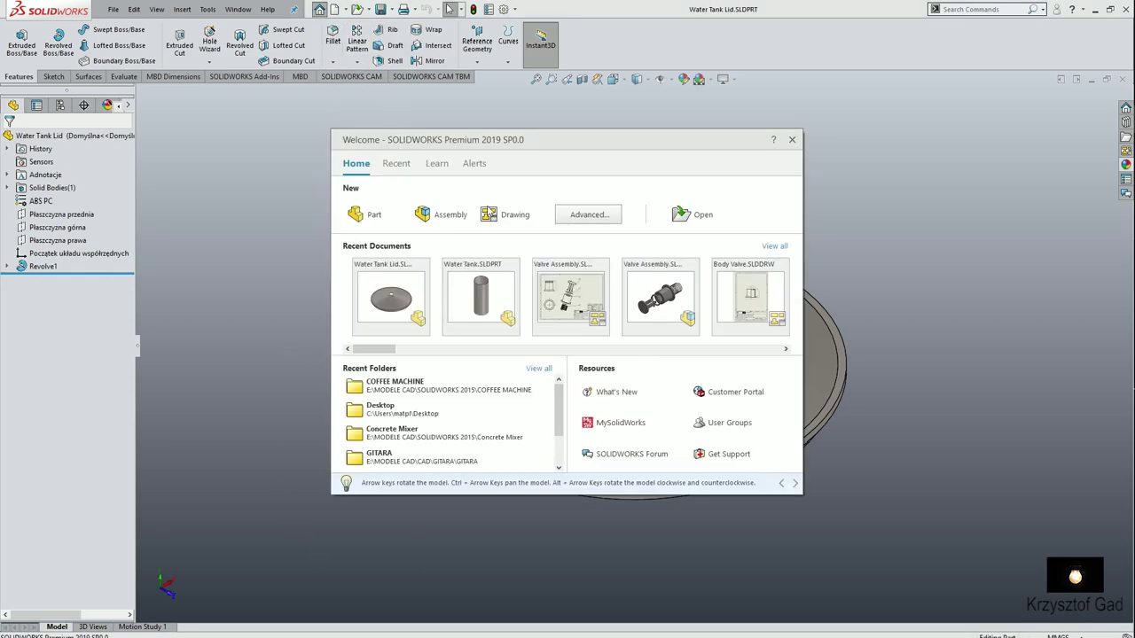
# Create a blank assembly and insert the Water Tank at the origin
pyautogui.click(458, 216)
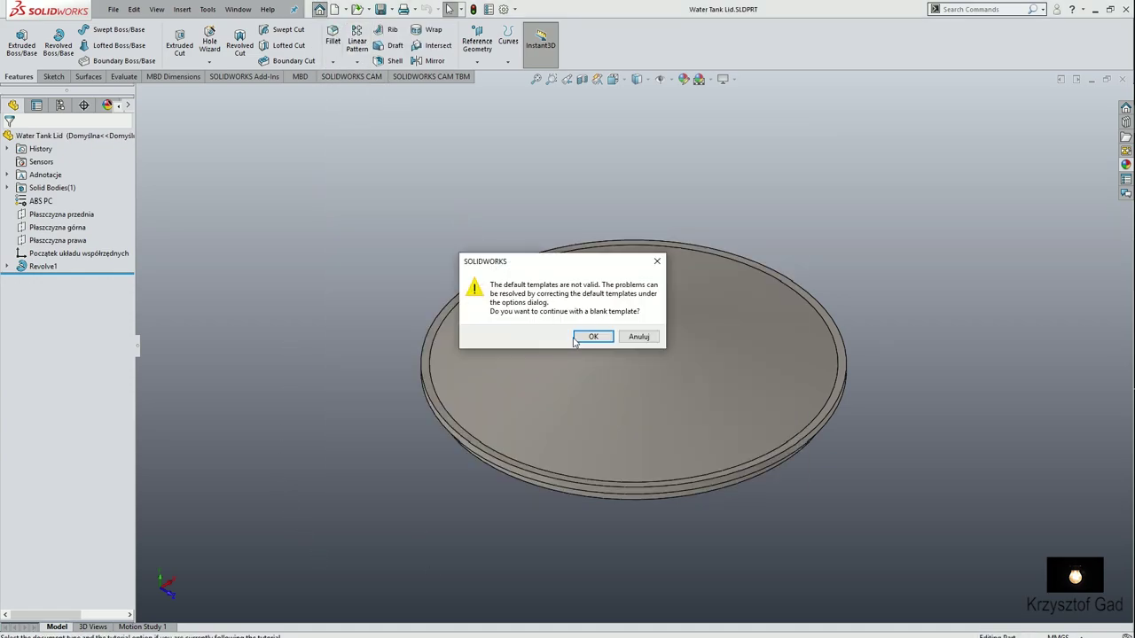
pyautogui.click(592, 338)
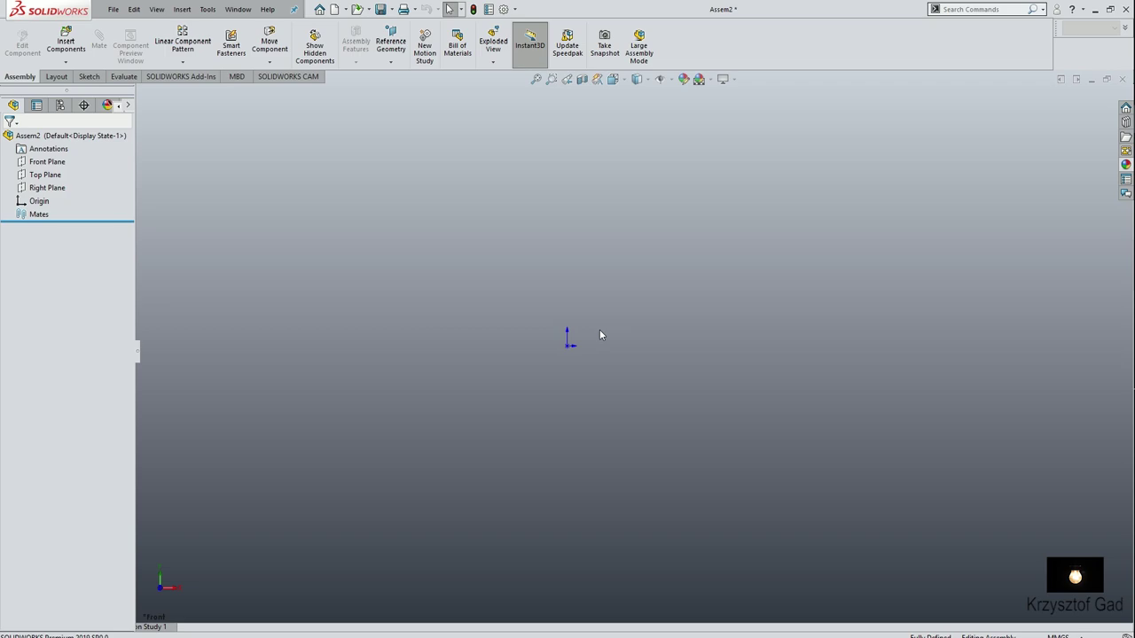
pyautogui.click(66, 44)
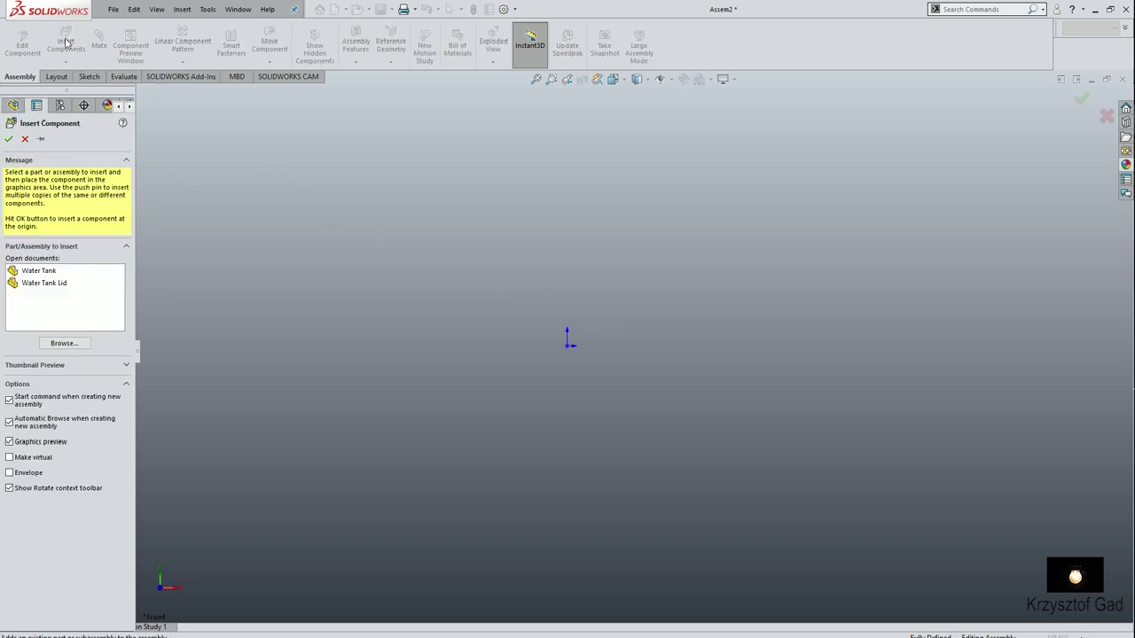
pyautogui.click(44, 271)
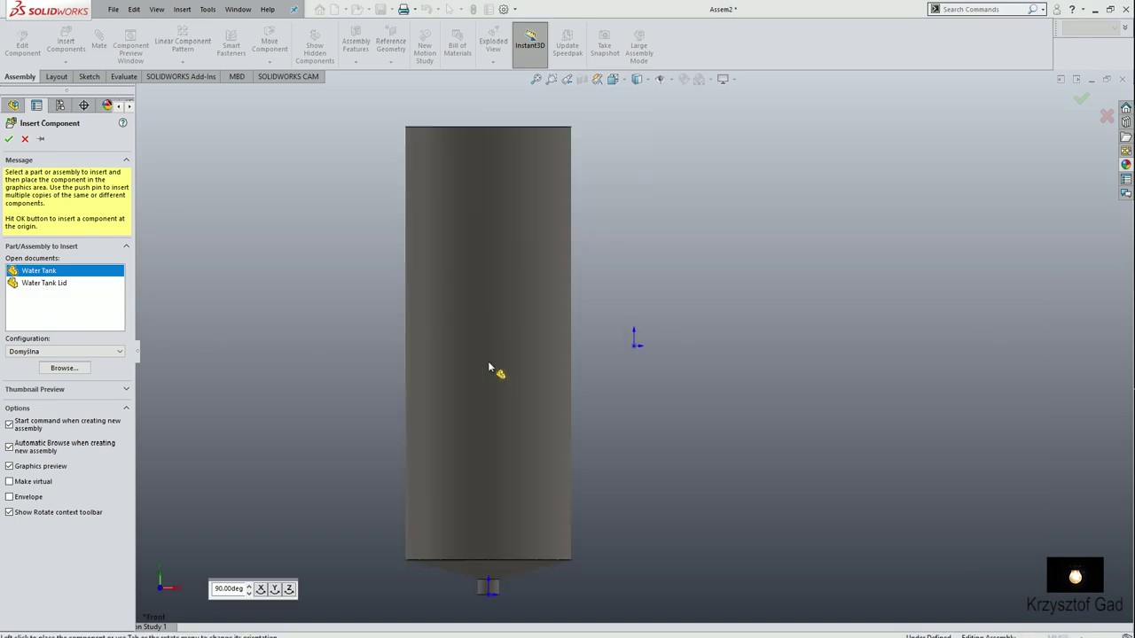
pyautogui.click(634, 349)
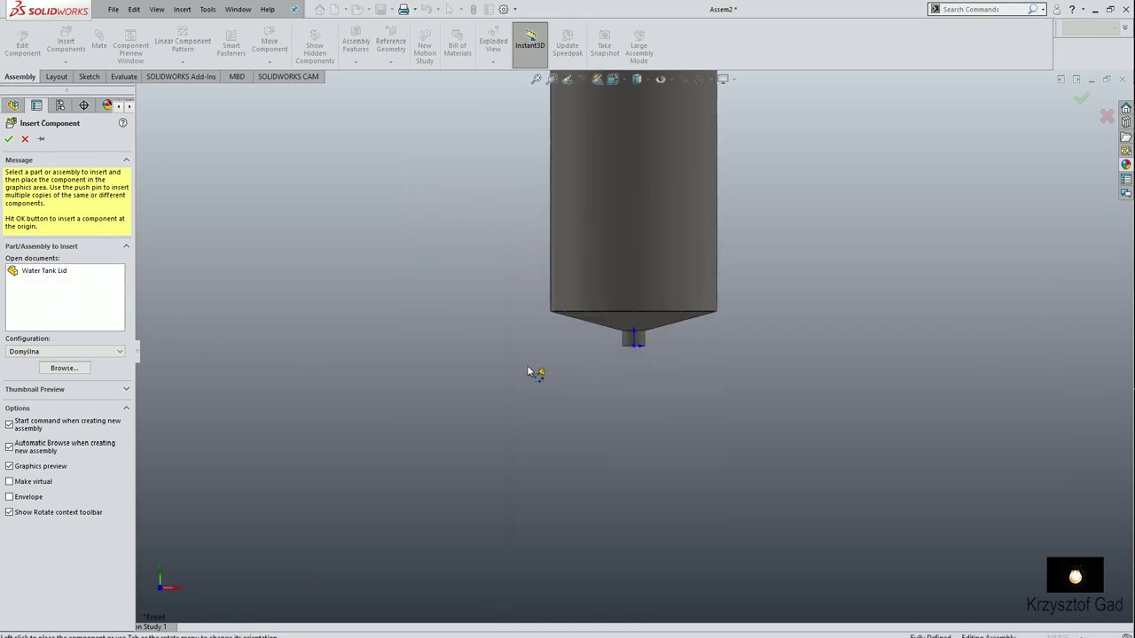
pyautogui.hotkey('ctrl', '7')
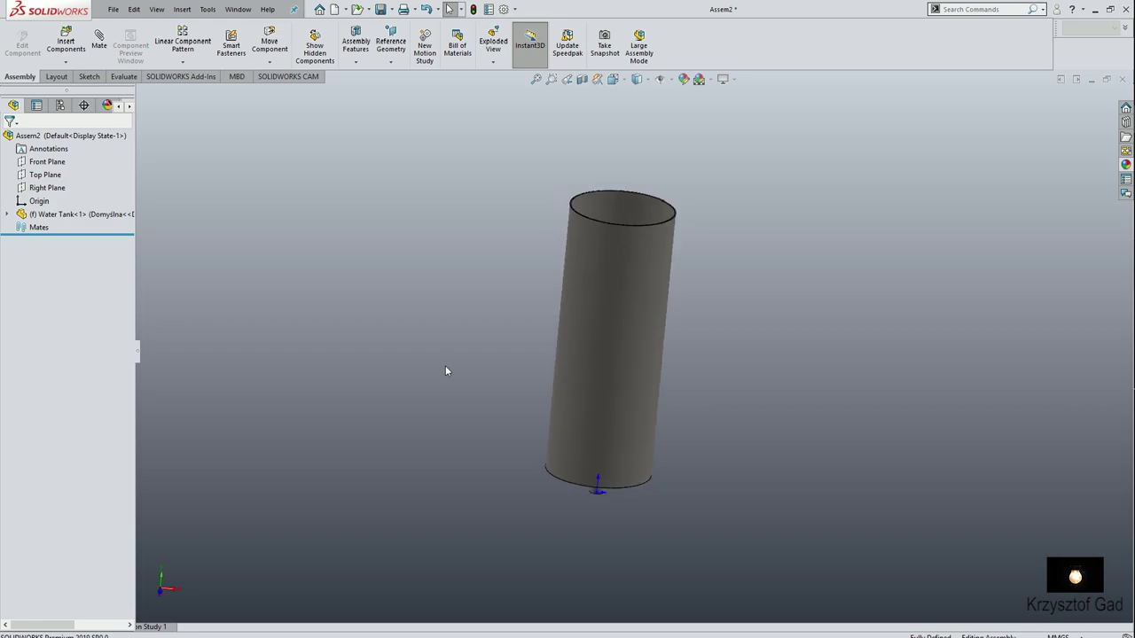
# Insert the Water Tank Lid above the tank
pyautogui.click(65, 42)
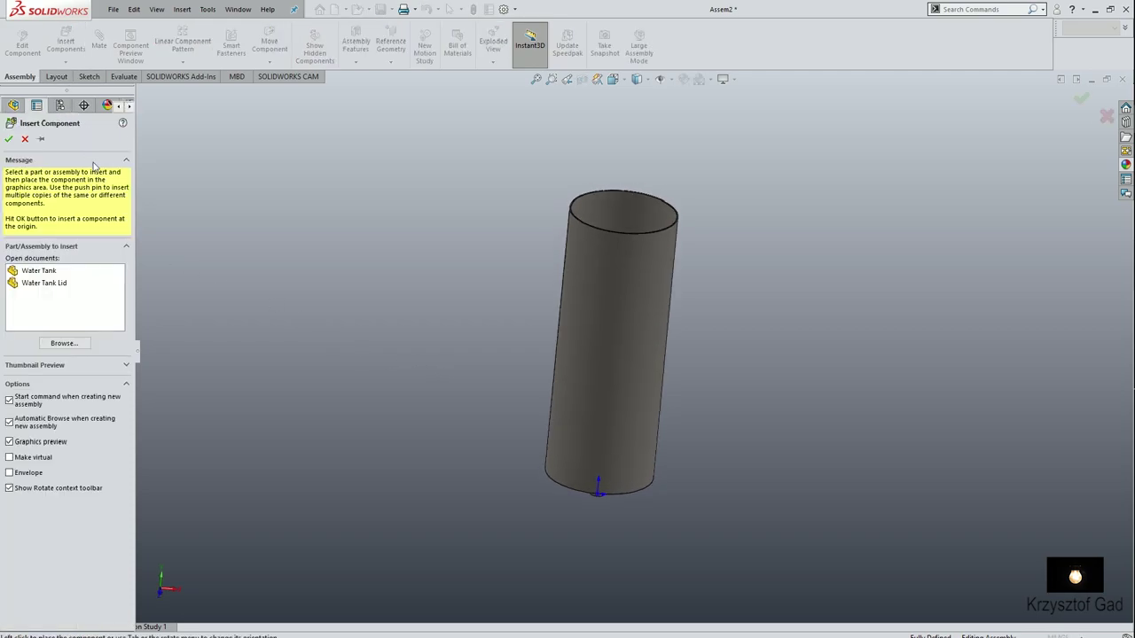
pyautogui.click(44, 283)
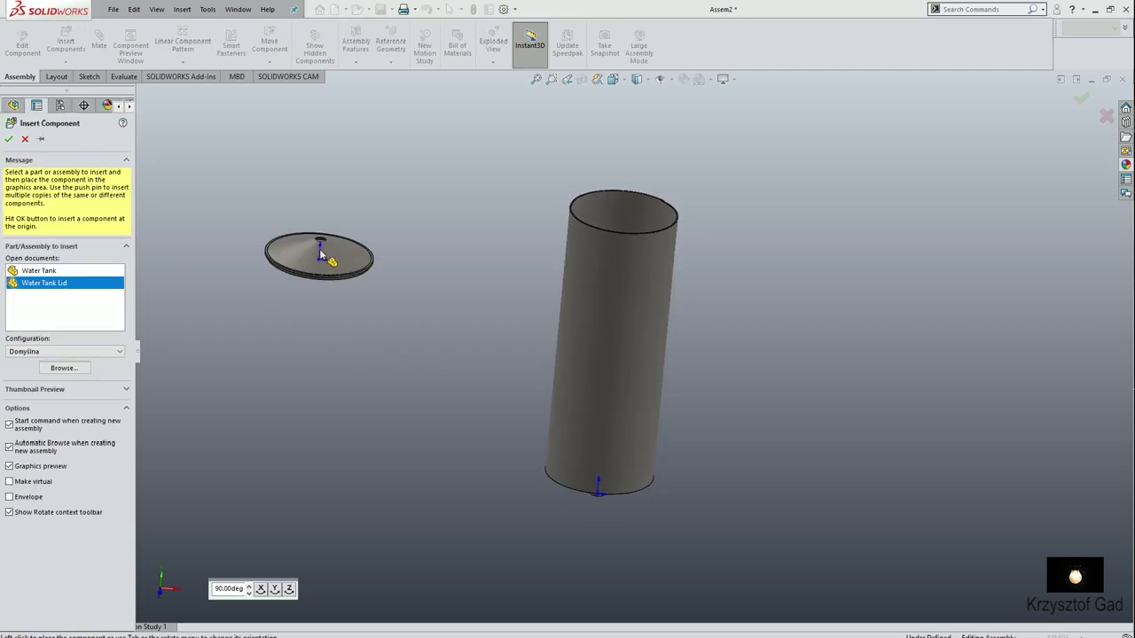
pyautogui.click(601, 135)
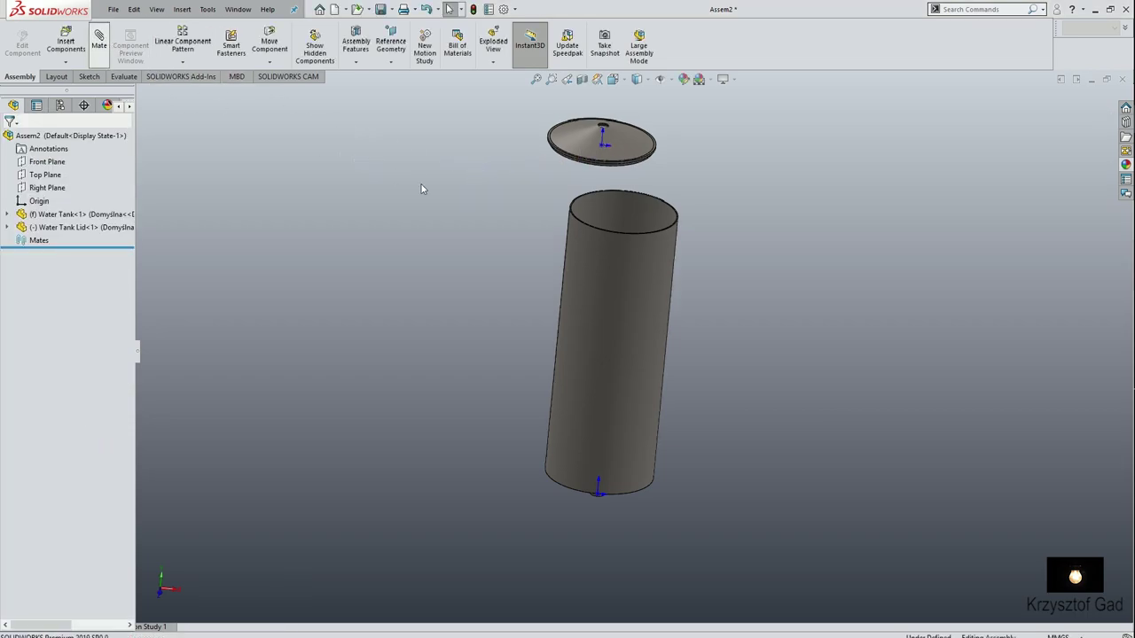
# Mate the lid's rim concentric with the tank's cylindrical face
pyautogui.click(610, 334)
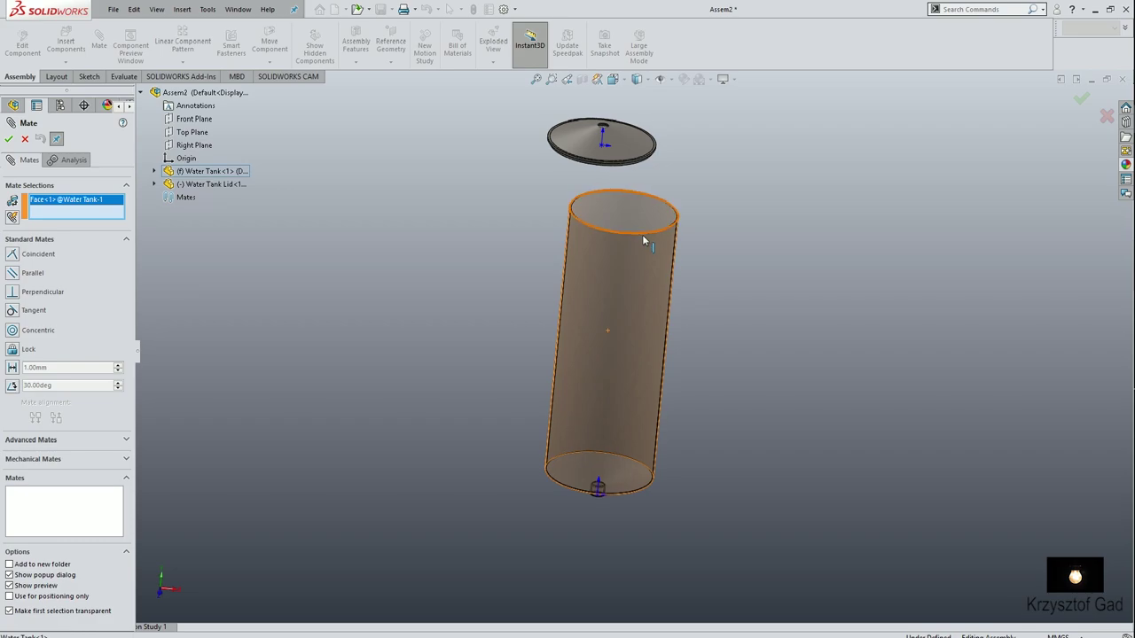
pyautogui.scroll(-2, 620, 235)
pyautogui.scroll(-3, 588, 315)
pyautogui.scroll(-3, 549, 355)
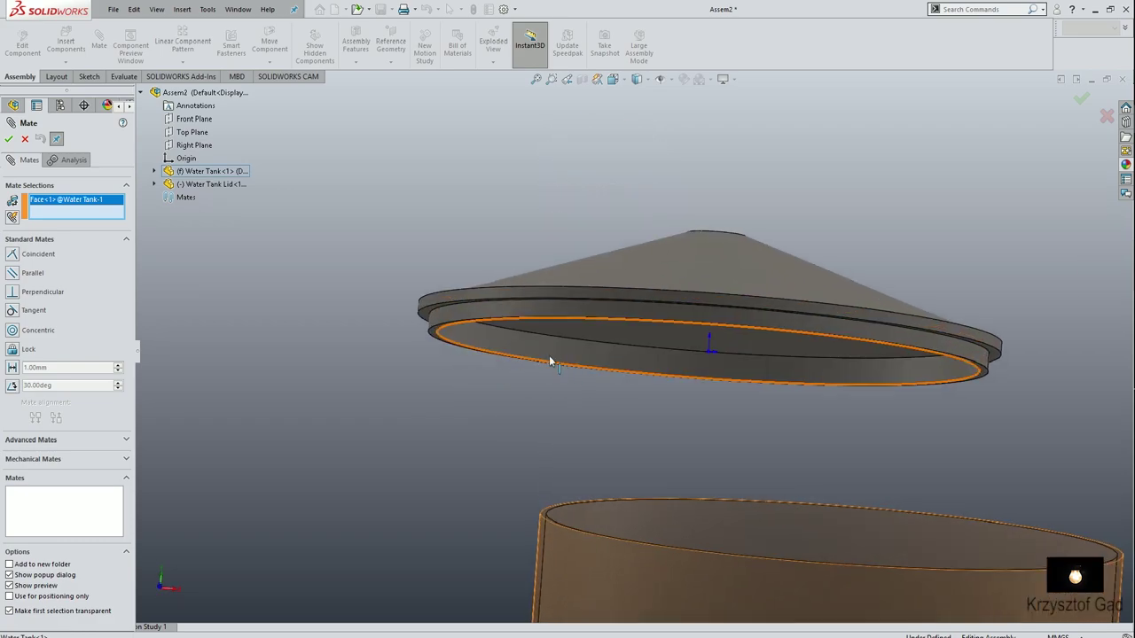
pyautogui.click(454, 317)
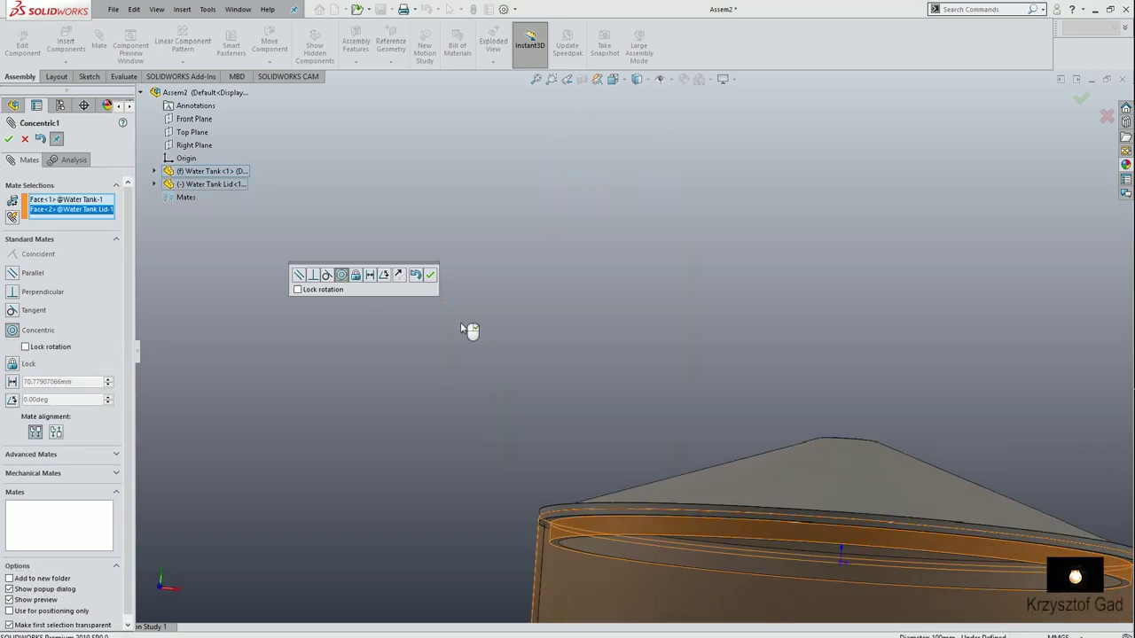
pyautogui.scroll(2, 491, 347)
pyautogui.scroll(2, 491, 348)
pyautogui.scroll(2, 491, 347)
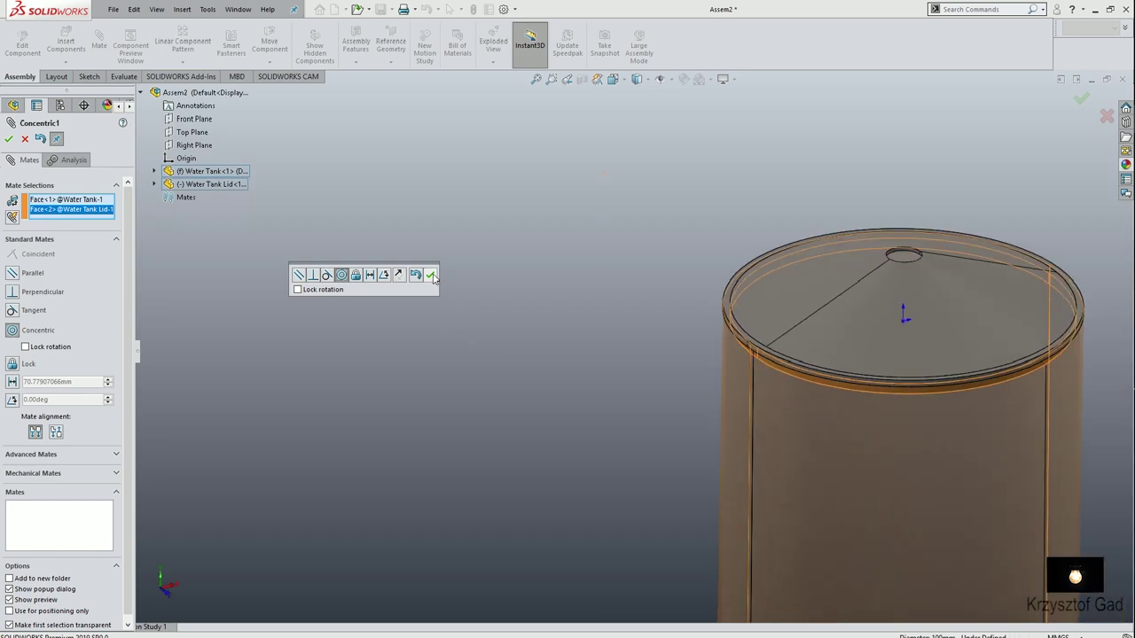
pyautogui.click(432, 276)
pyautogui.press('Up')
pyautogui.press('Up')
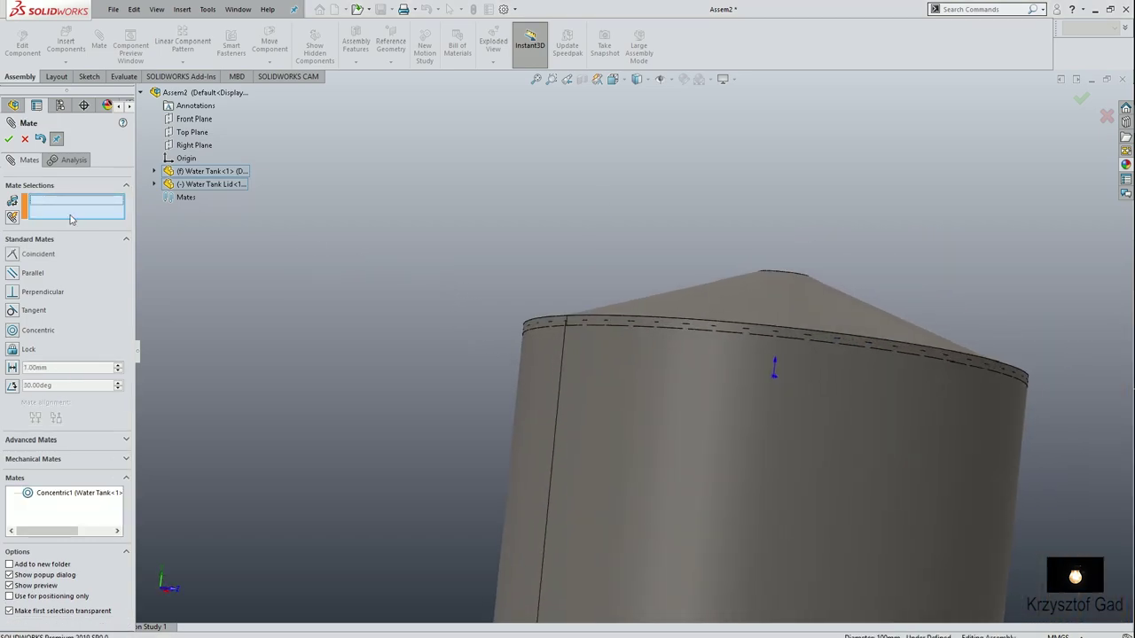
pyautogui.click(9, 140)
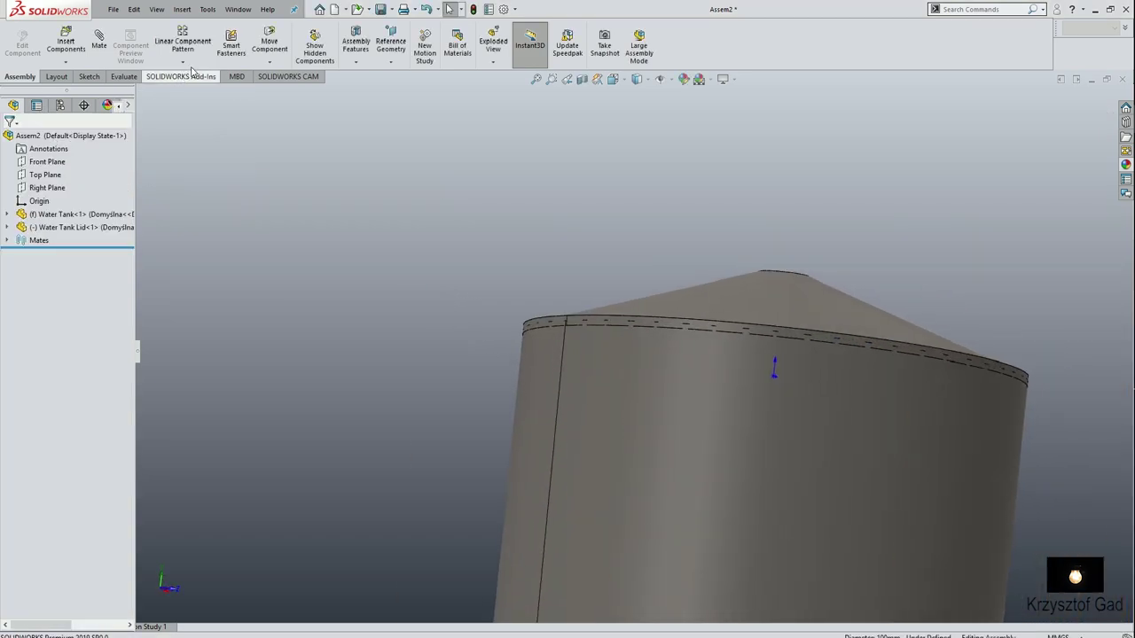
# Lift the lid, then mate its underside coincident with the tank rim
pyautogui.click(269, 45)
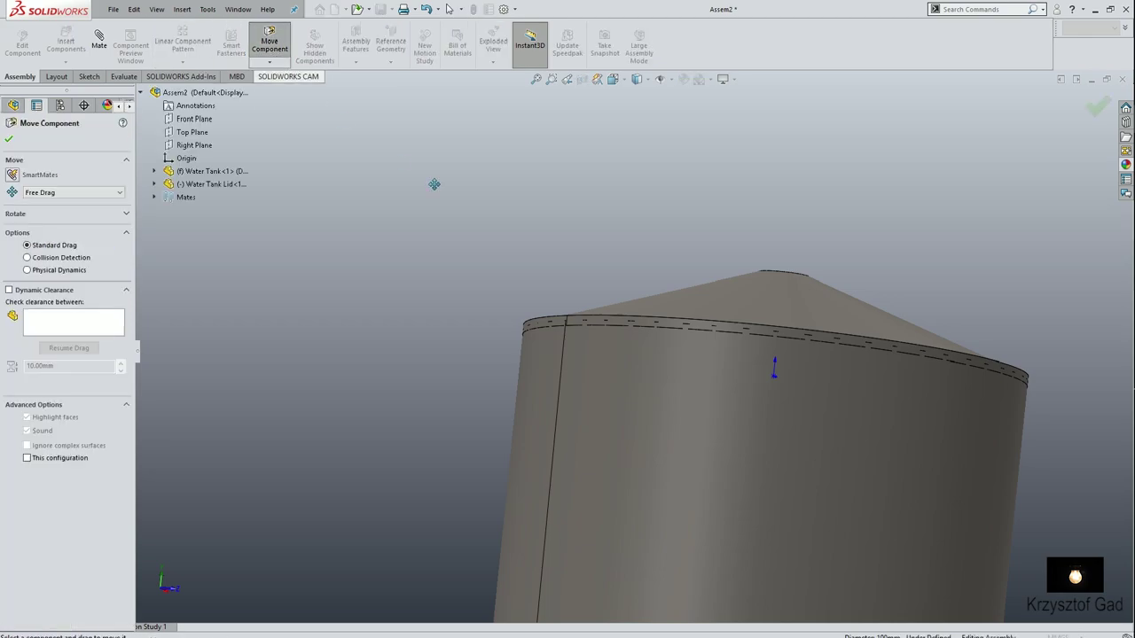
pyautogui.moveTo(779, 305); pyautogui.dragTo(767, 133)
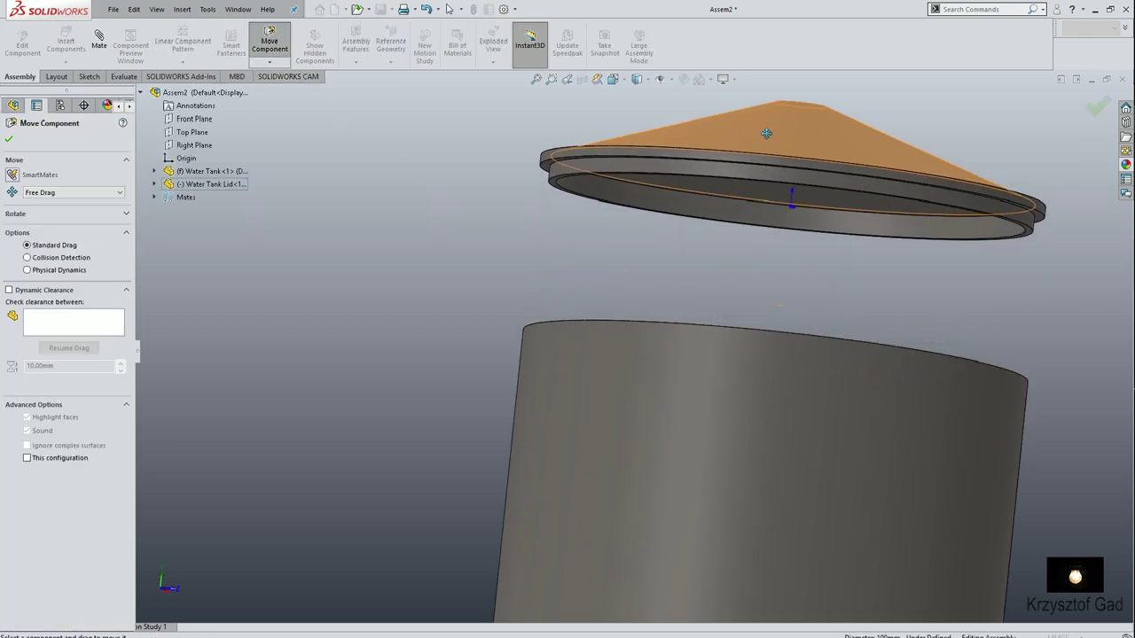
pyautogui.click(9, 140)
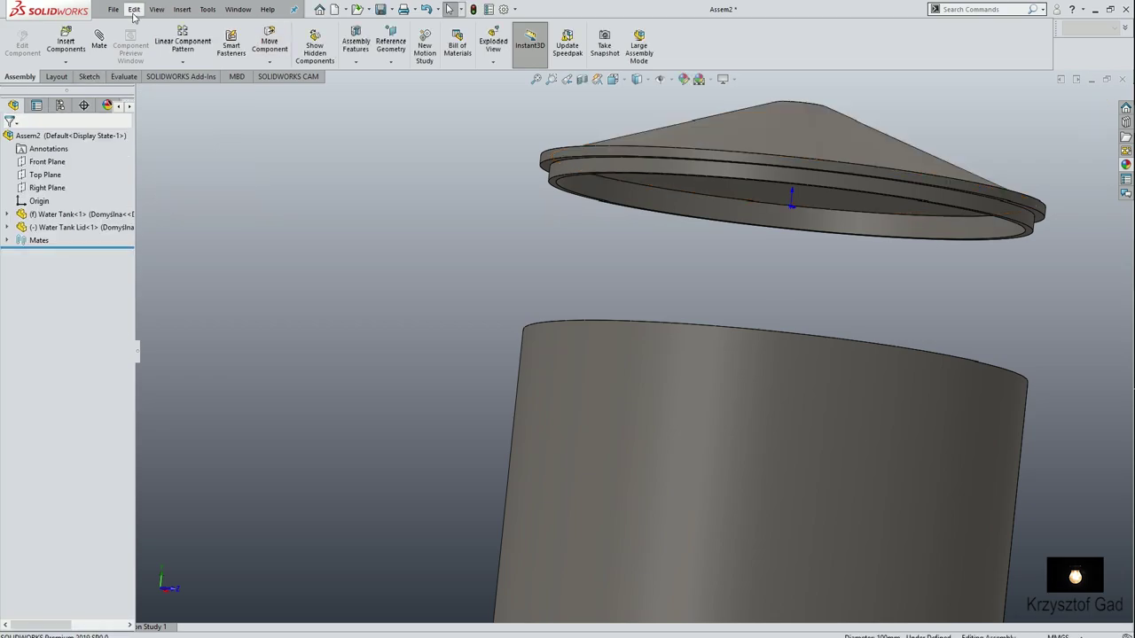
pyautogui.moveTo(525, 184)
pyautogui.mouseDown(button='middle')
pyautogui.moveTo(564, 202)
pyautogui.moveTo(514, 255)
pyautogui.mouseUp(button='middle')
pyautogui.click(552, 186)
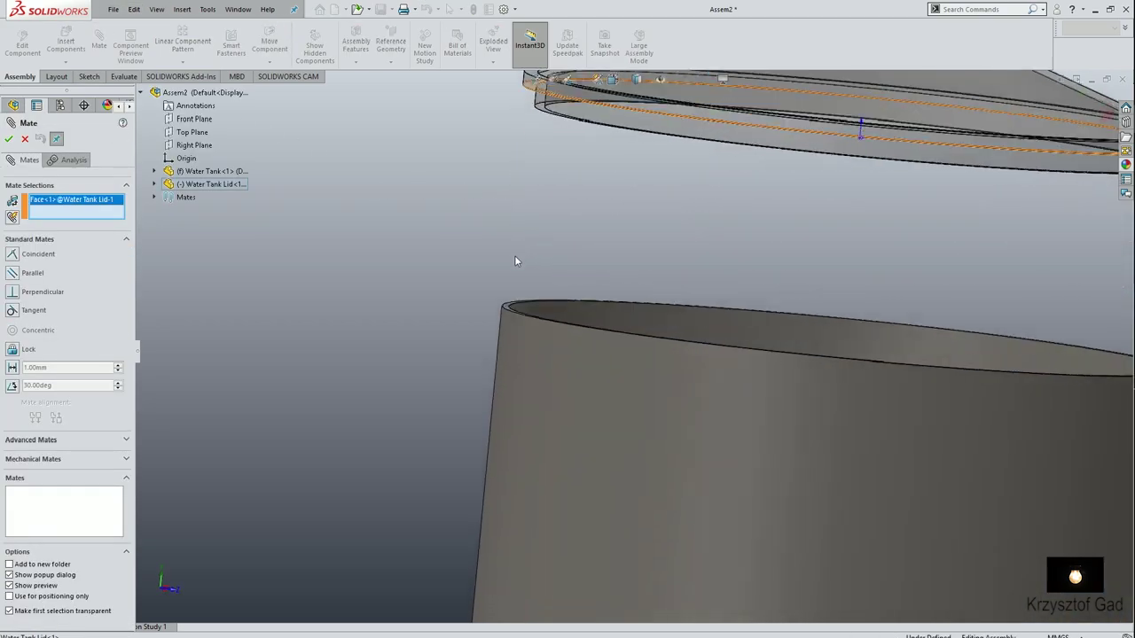
pyautogui.click(514, 257)
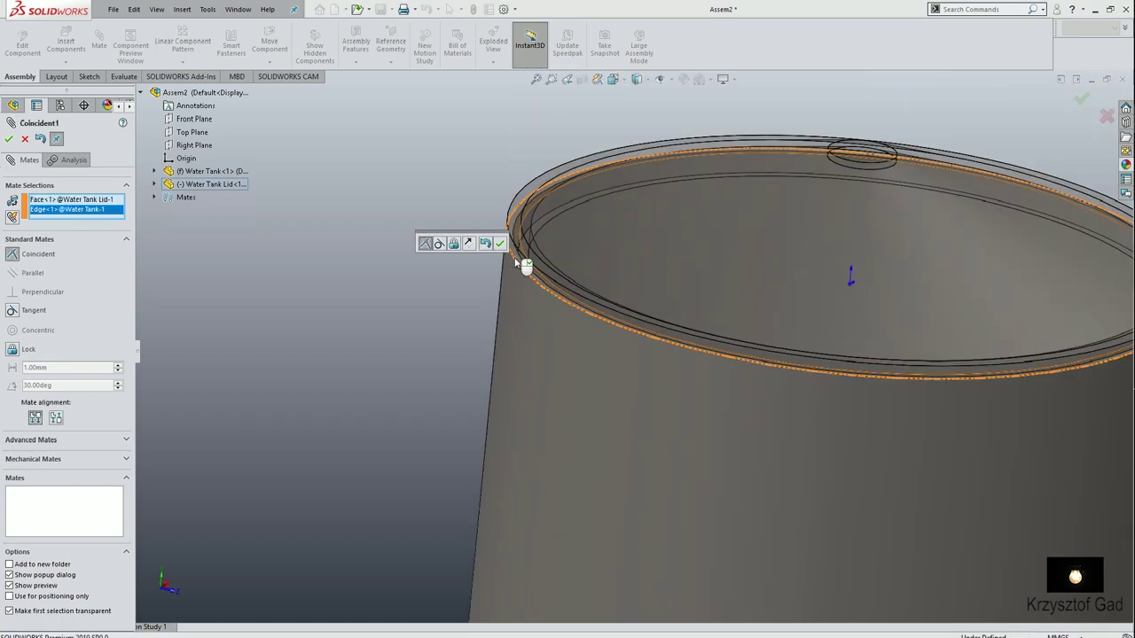
pyautogui.click(497, 247)
pyautogui.scroll(5, 386, 248)
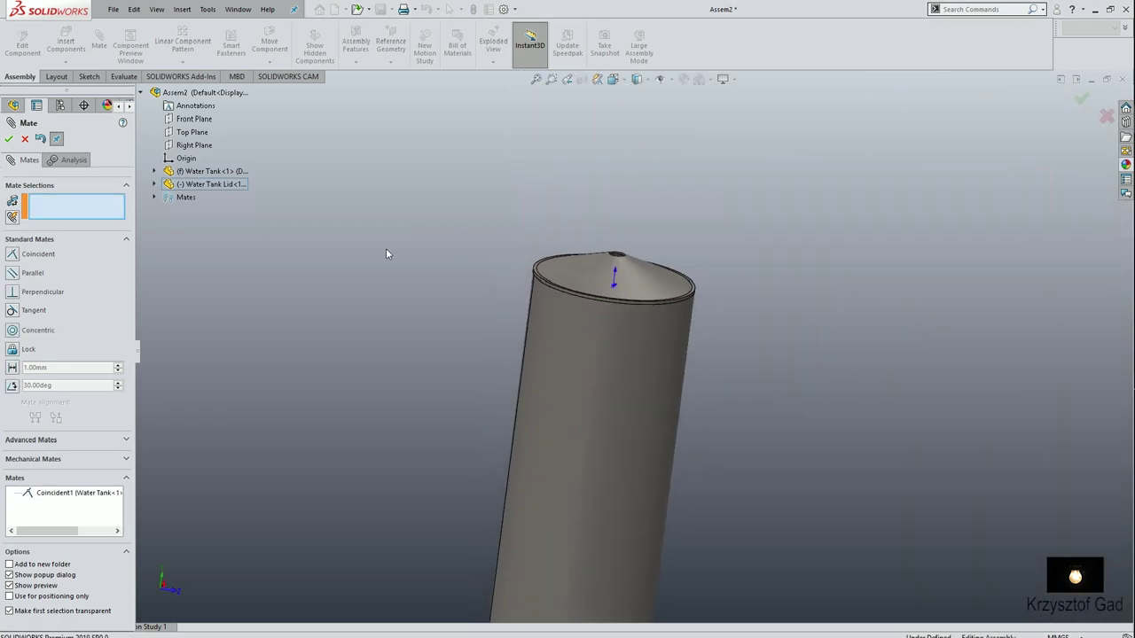
pyautogui.moveTo(385, 253); pyautogui.dragTo(657, 110, button='middle')
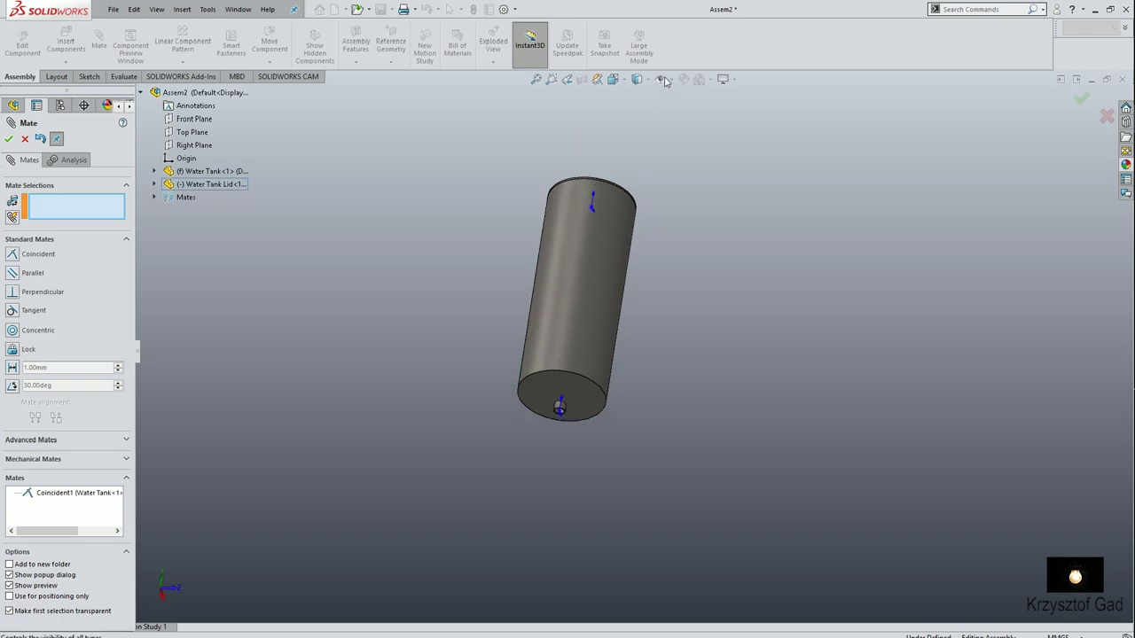
pyautogui.click(670, 80)
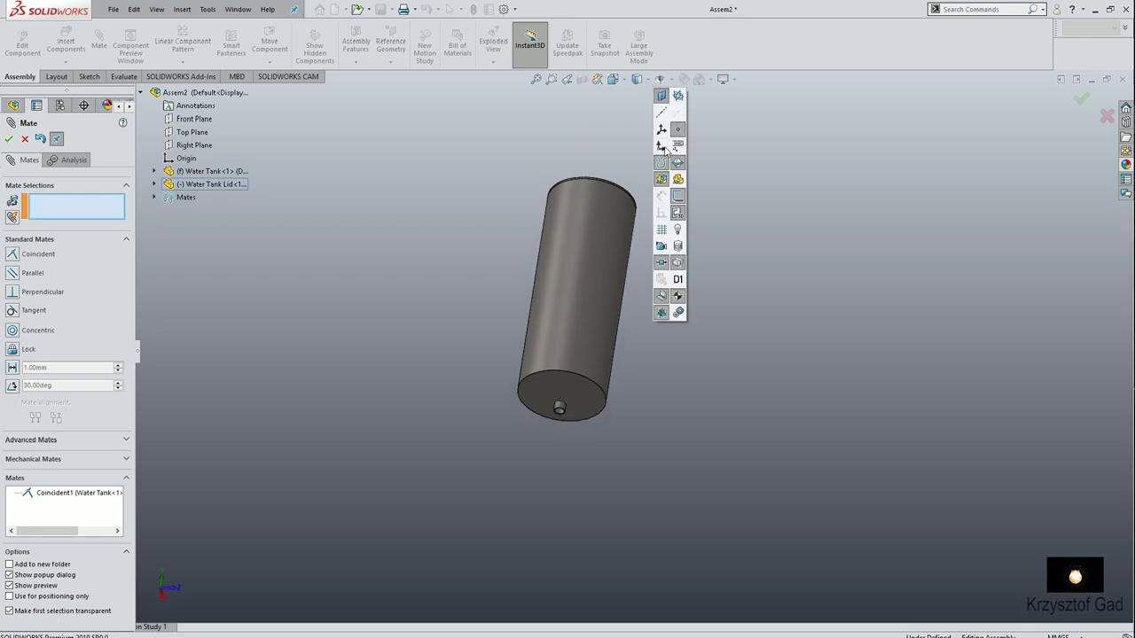
pyautogui.click(9, 139)
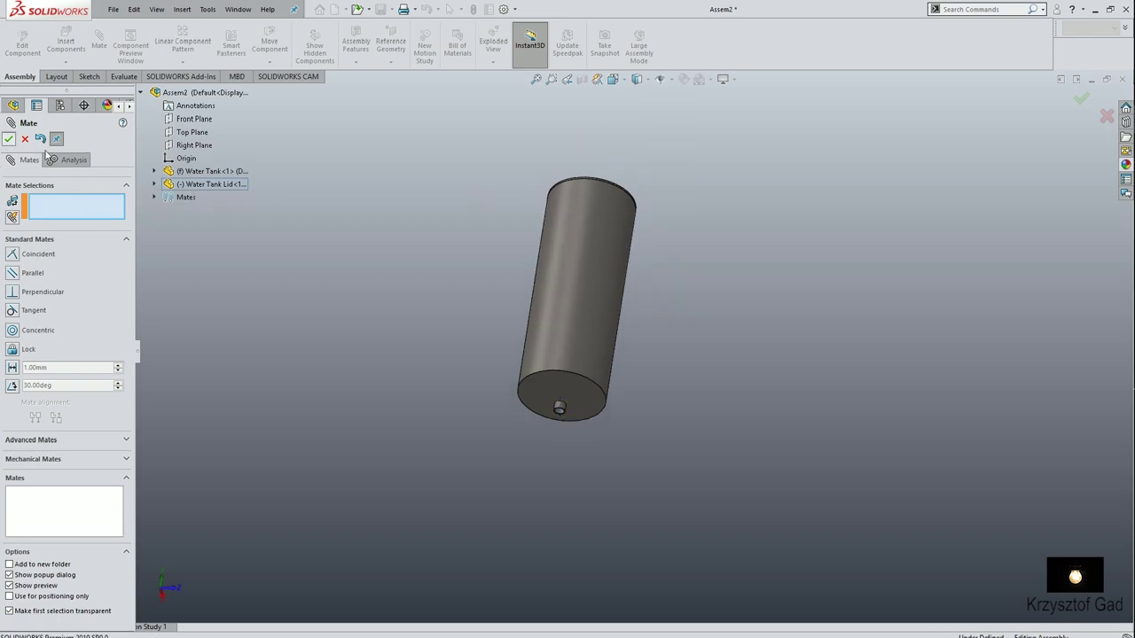
# Insert Valve Assembly.SLDASM from disk and place it below the tank outlet
pyautogui.click(66, 41)
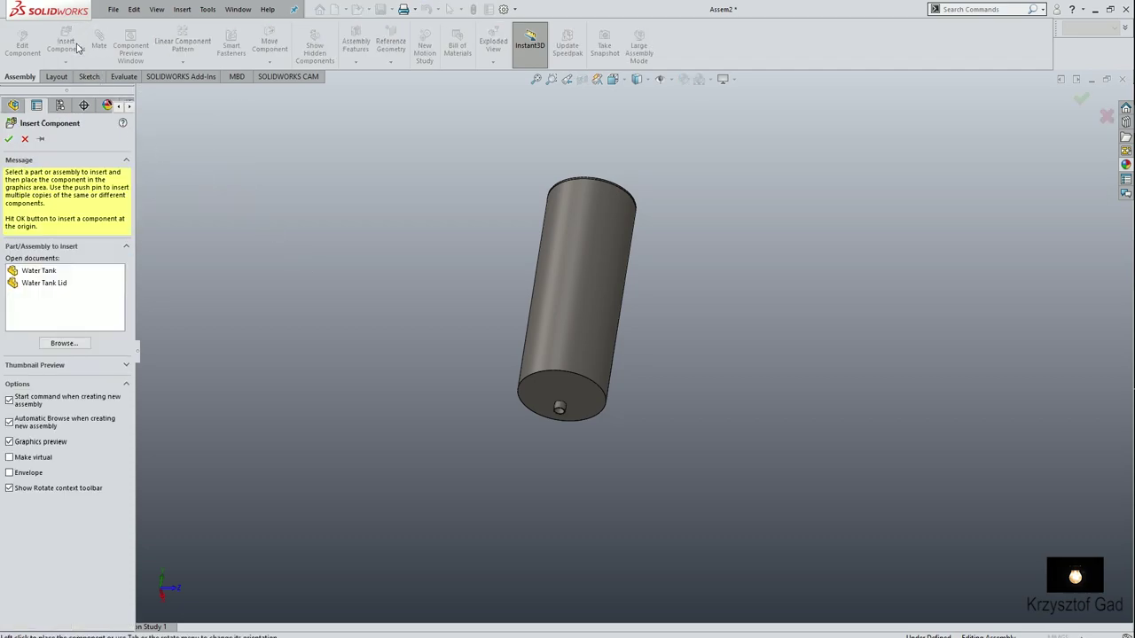
pyautogui.click(85, 344)
pyautogui.scroll(-3, 513, 379)
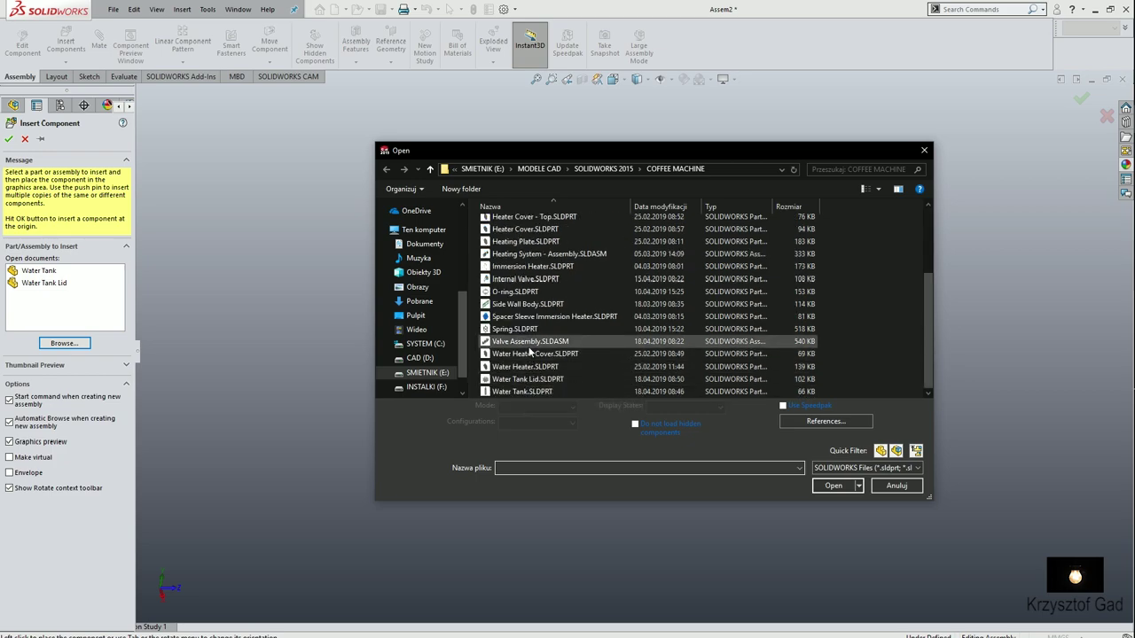
pyautogui.click(530, 342)
pyautogui.click(832, 486)
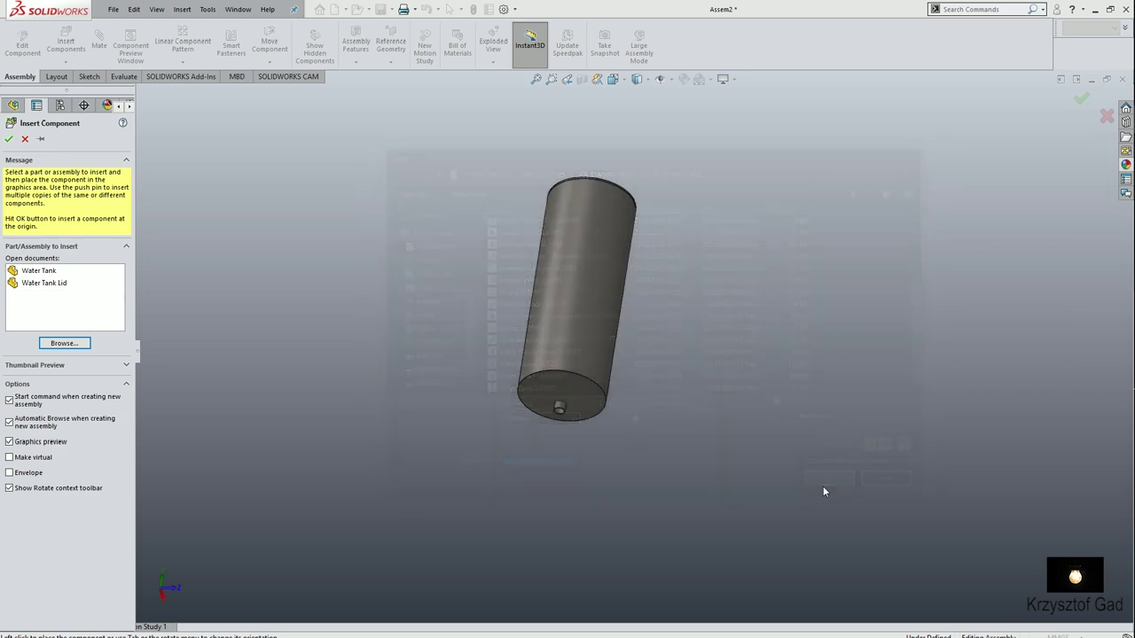
pyautogui.click(538, 464)
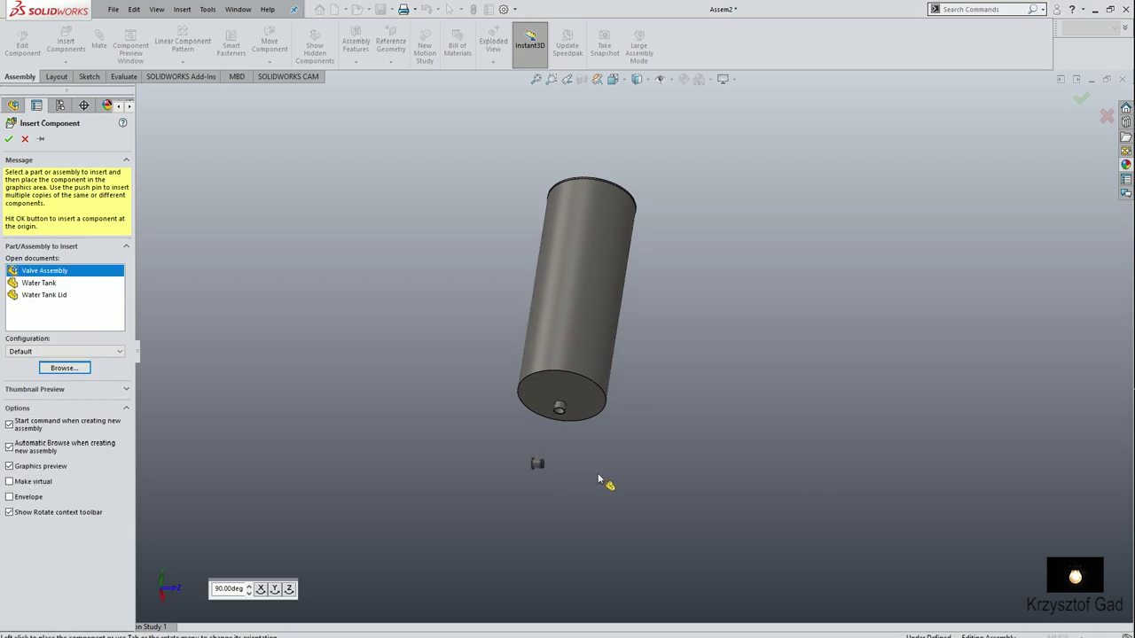
pyautogui.scroll(-2, 598, 476)
pyautogui.scroll(-2, 597, 477)
pyautogui.scroll(-2, 597, 477)
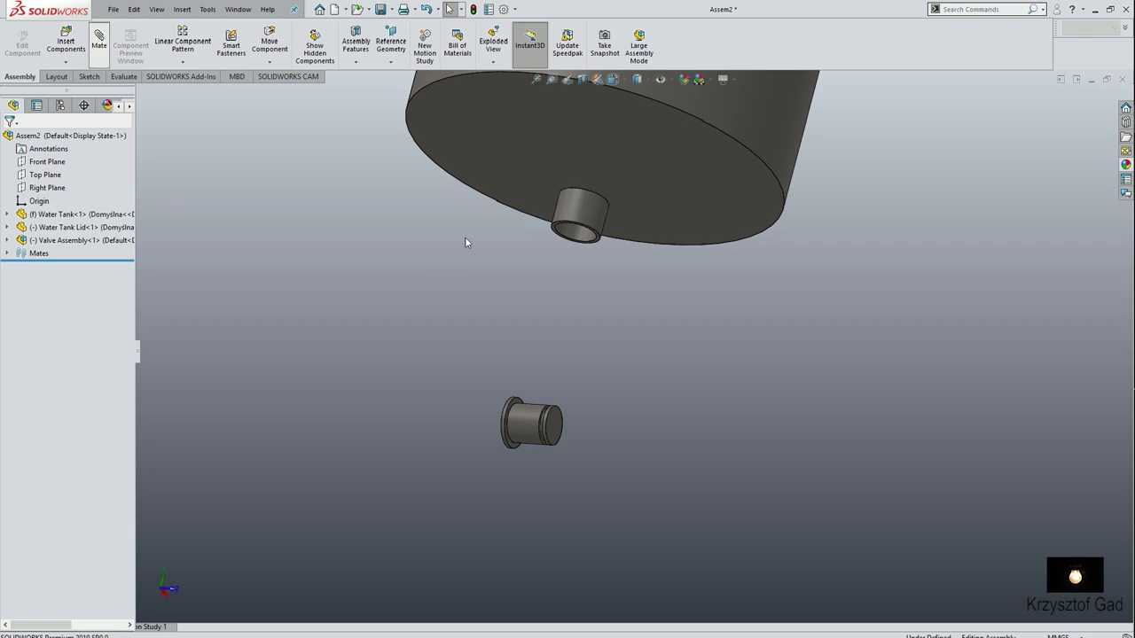
# Mate the tank's outlet nozzle and valve round face concentric, with alignment flipped
pyautogui.click(562, 208)
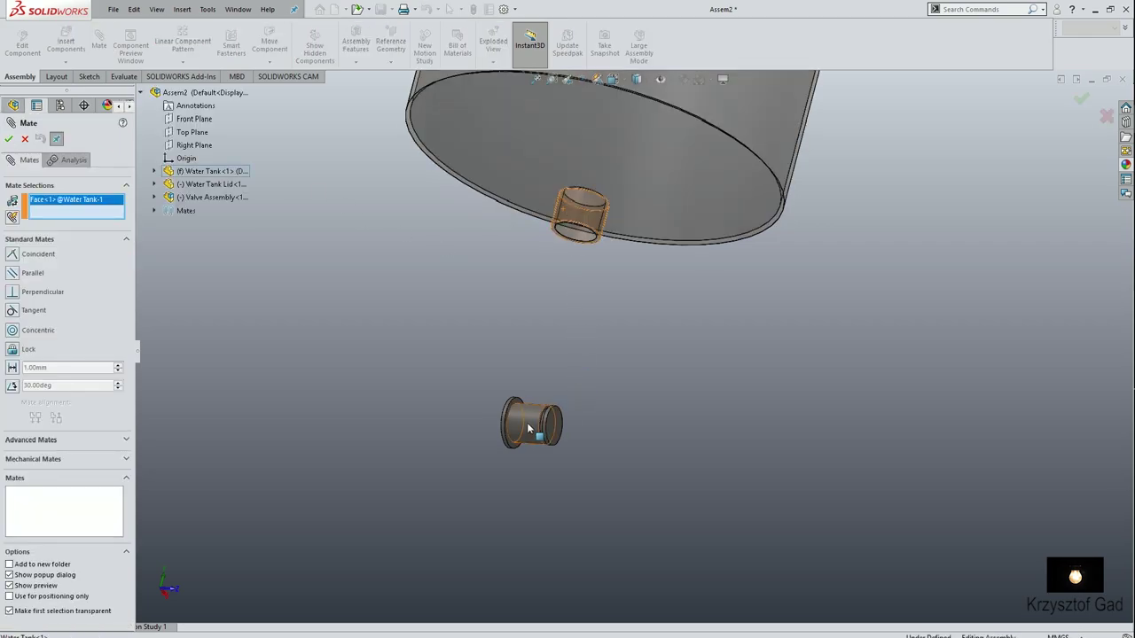
pyautogui.click(528, 425)
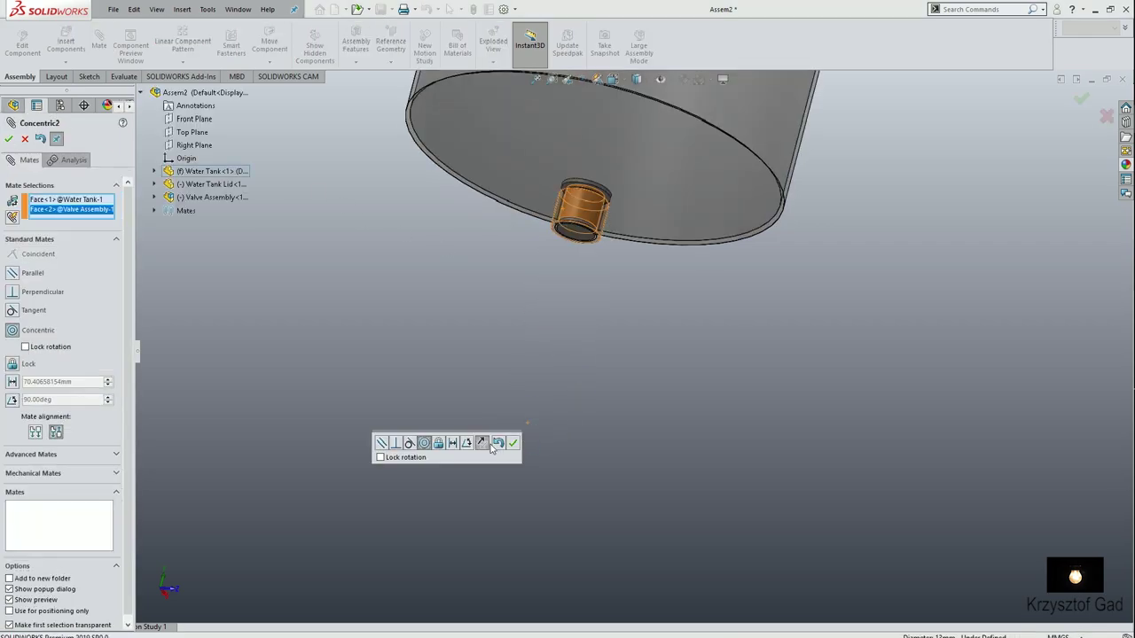
pyautogui.click(486, 444)
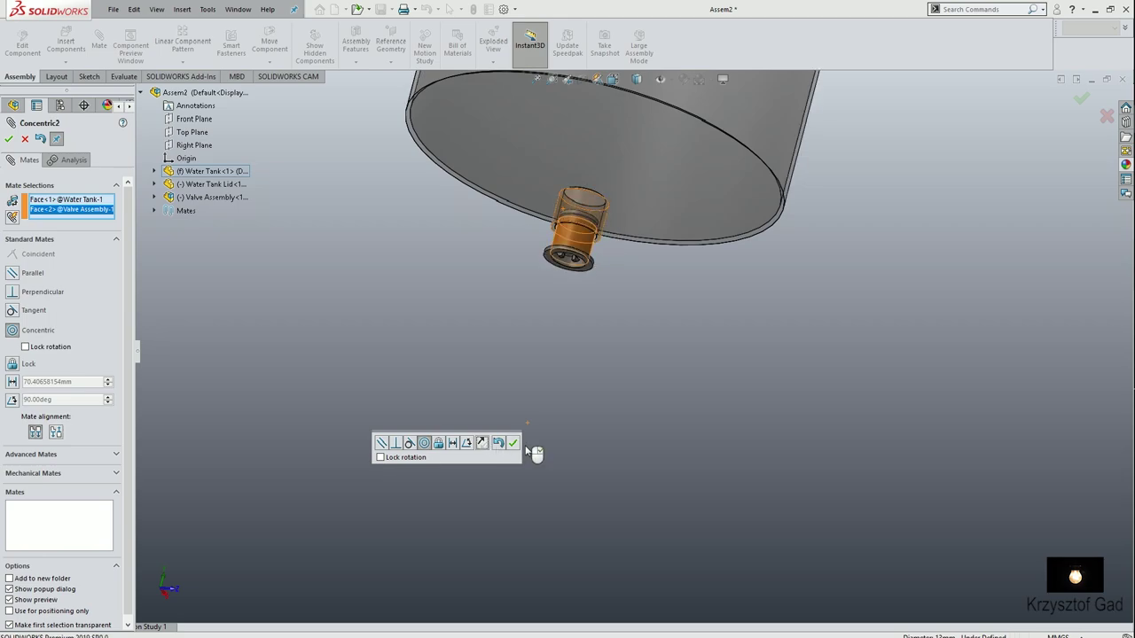
pyautogui.click(512, 443)
# Seat the valve's flange ring coincident with the outlet nozzle's end face
pyautogui.scroll(-2, 612, 280)
pyautogui.scroll(-3, 612, 281)
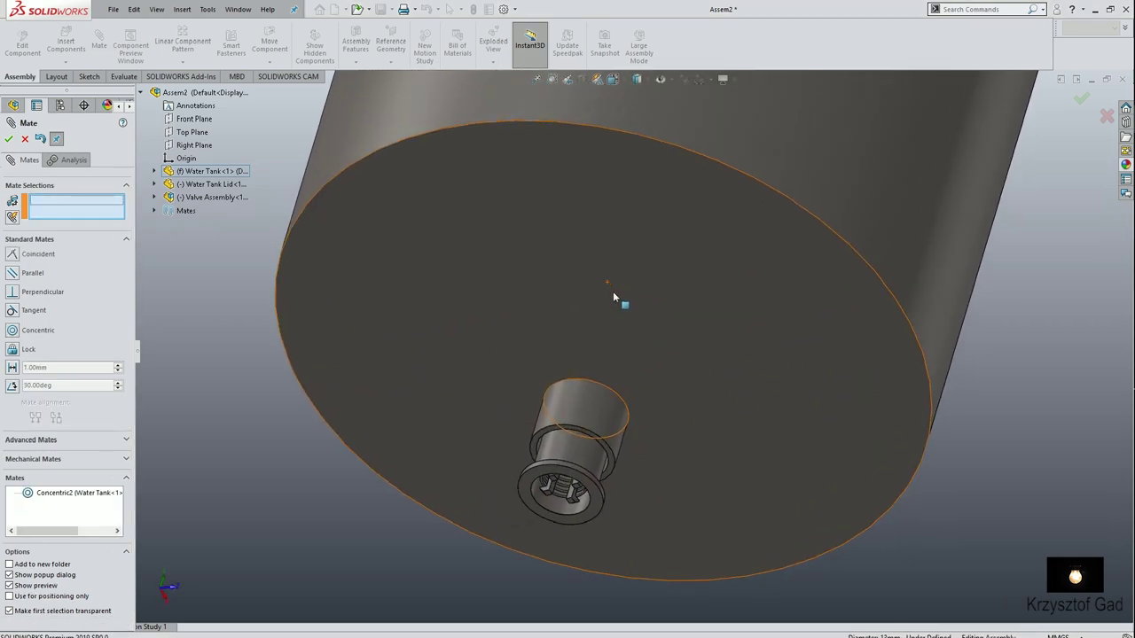
pyautogui.scroll(-2, 613, 291)
pyautogui.scroll(-2, 610, 325)
pyautogui.scroll(-1, 518, 309)
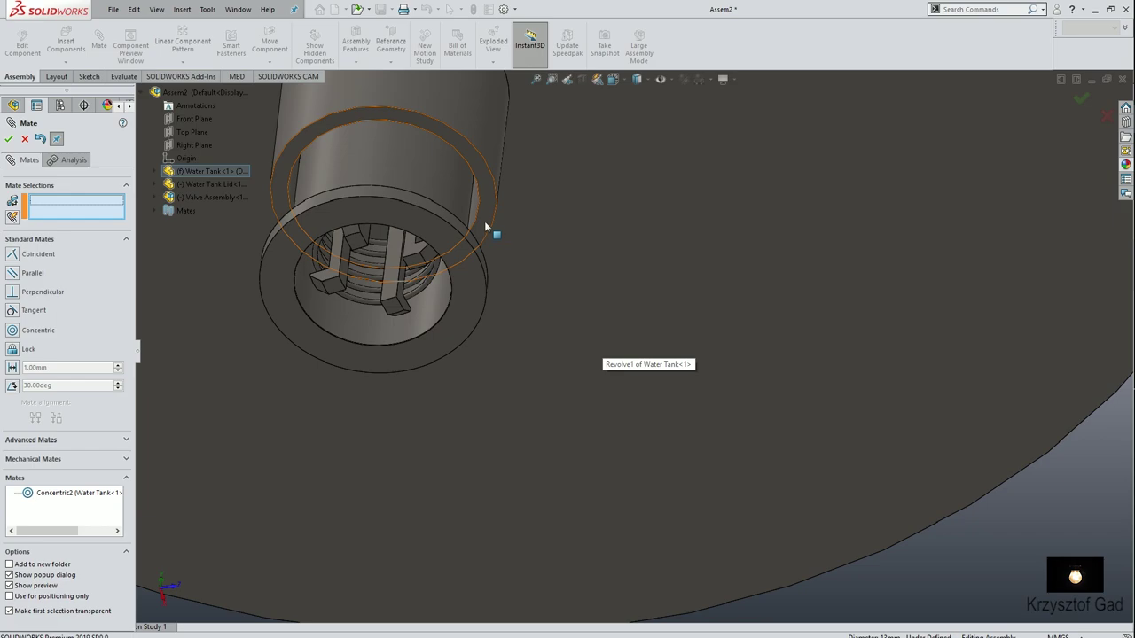
pyautogui.click(484, 221)
pyautogui.scroll(3, 496, 252)
pyautogui.moveTo(494, 286)
pyautogui.mouseDown(button='middle')
pyautogui.moveTo(532, 438)
pyautogui.moveTo(482, 355)
pyautogui.mouseUp(button='middle')
pyautogui.click(480, 346)
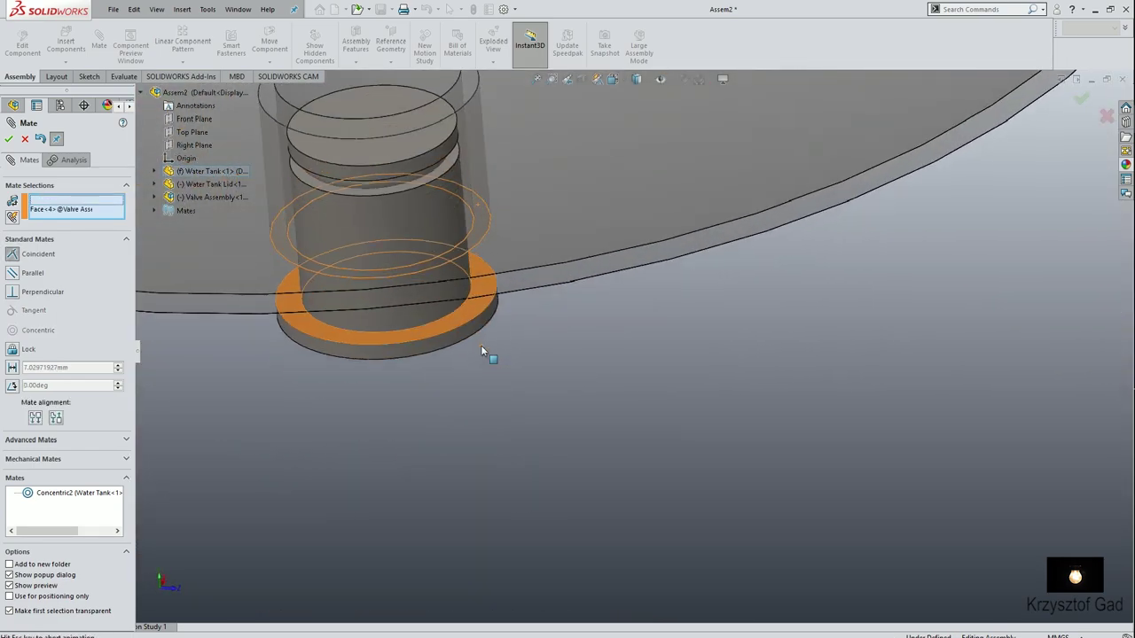
pyautogui.click(470, 321)
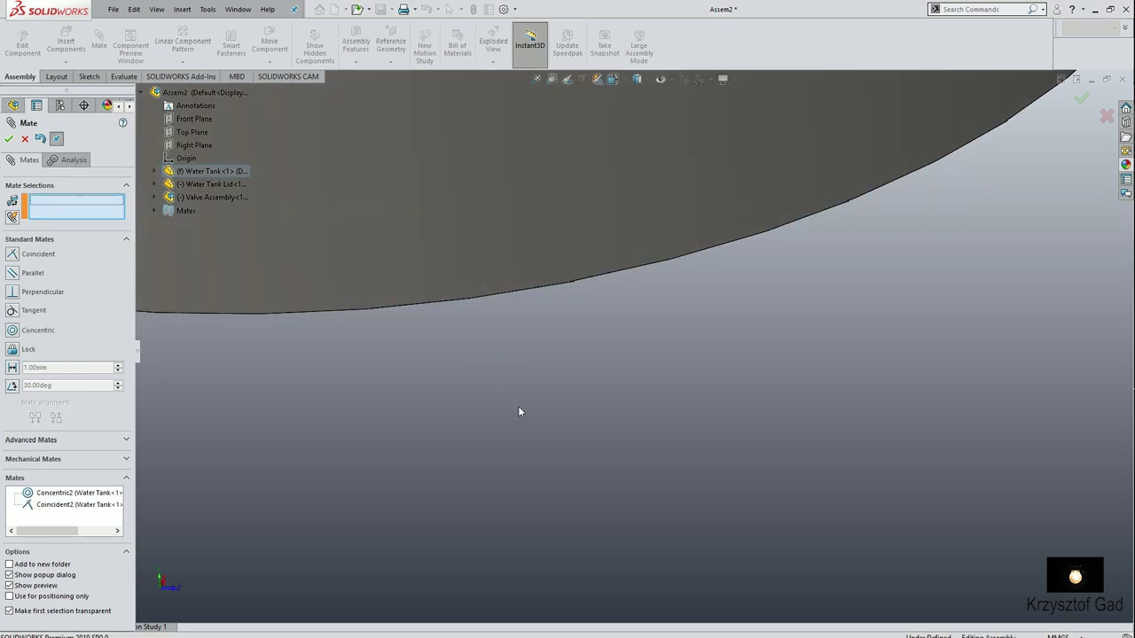
pyautogui.scroll(3, 519, 411)
pyautogui.click(8, 140)
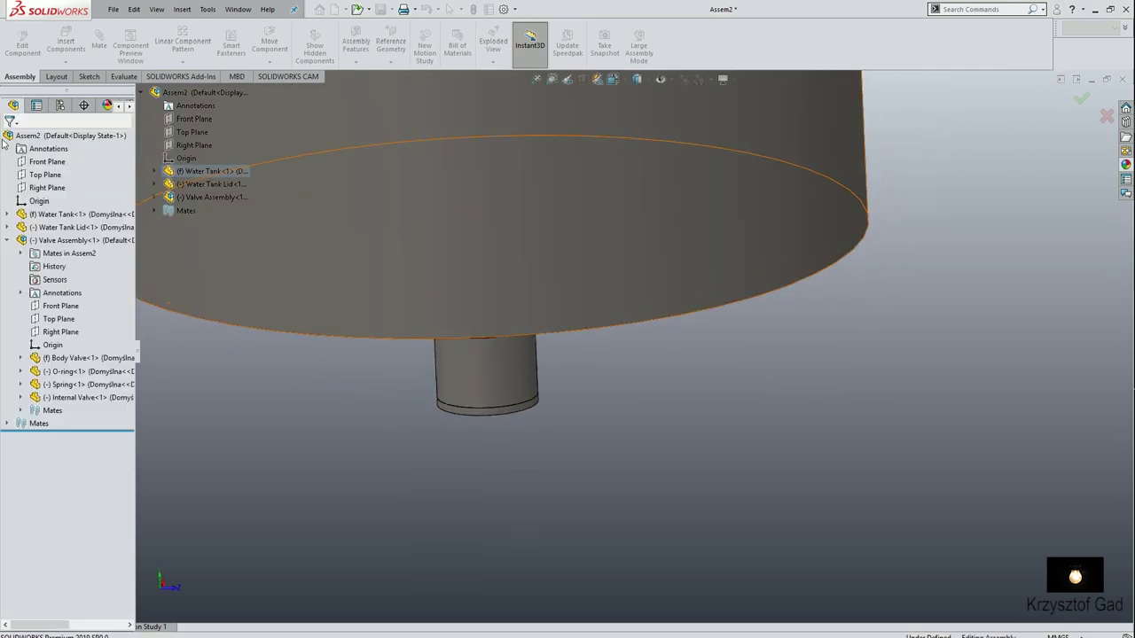
pyautogui.click(289, 445)
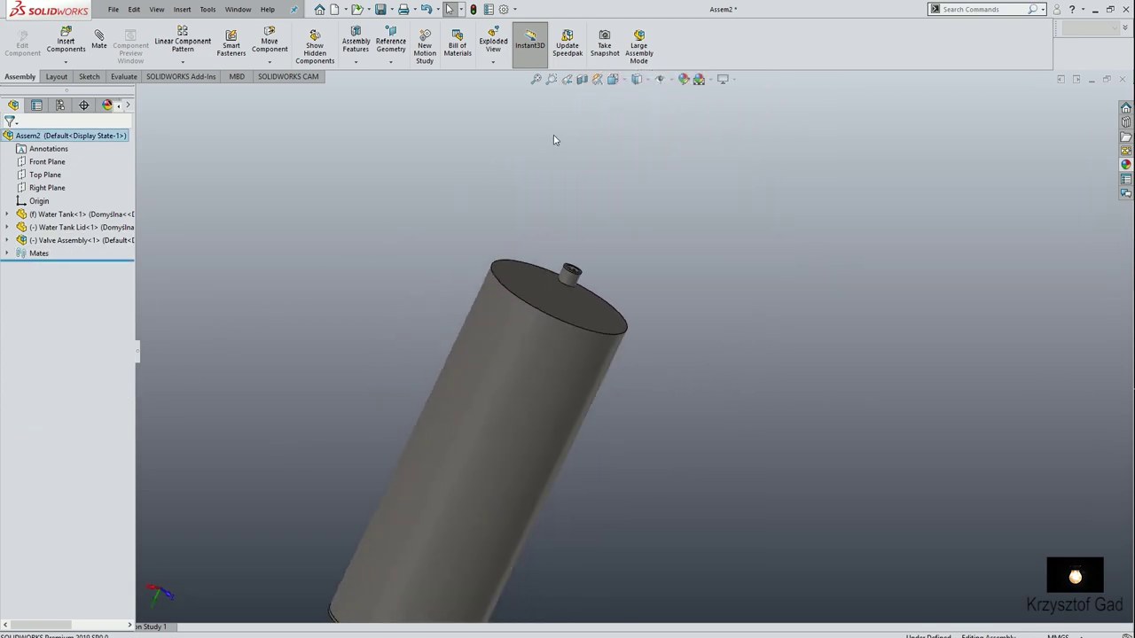
pyautogui.click(613, 79)
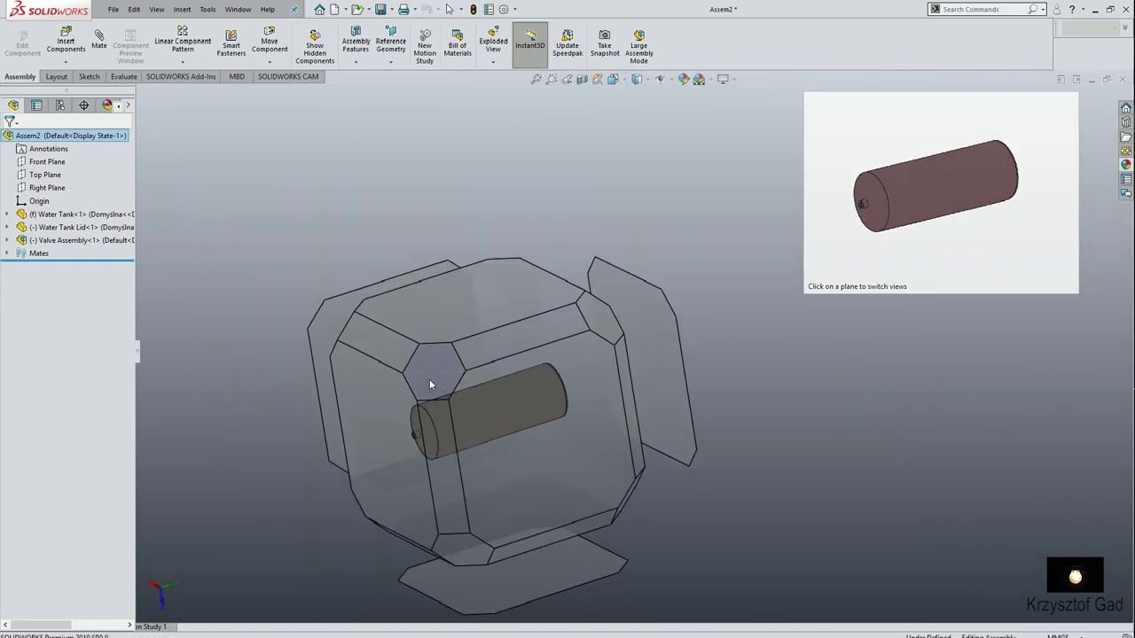